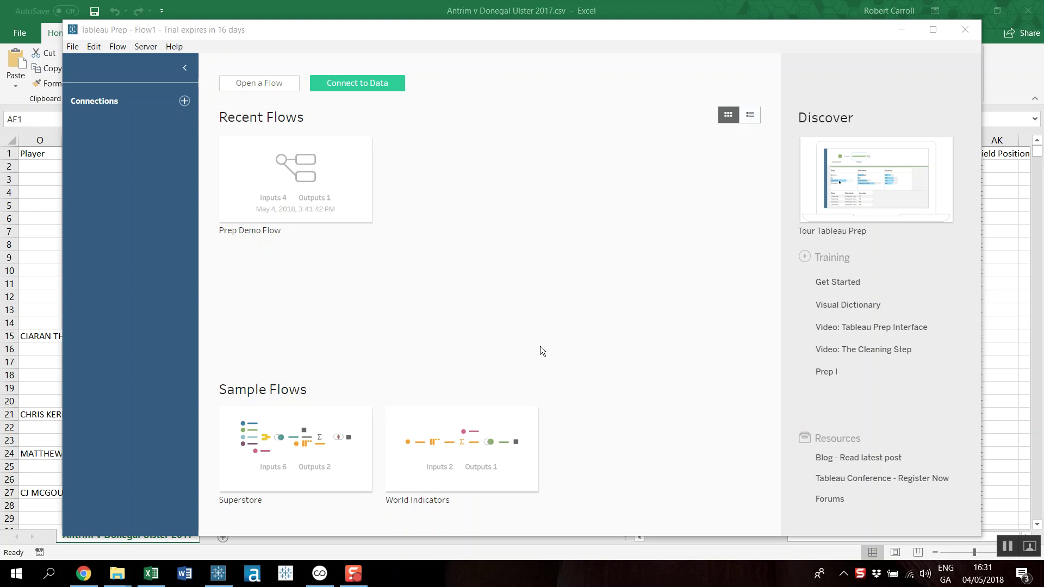
Maximize the Tableau Prep window and begin connecting to a data source.
left_click(931, 31)
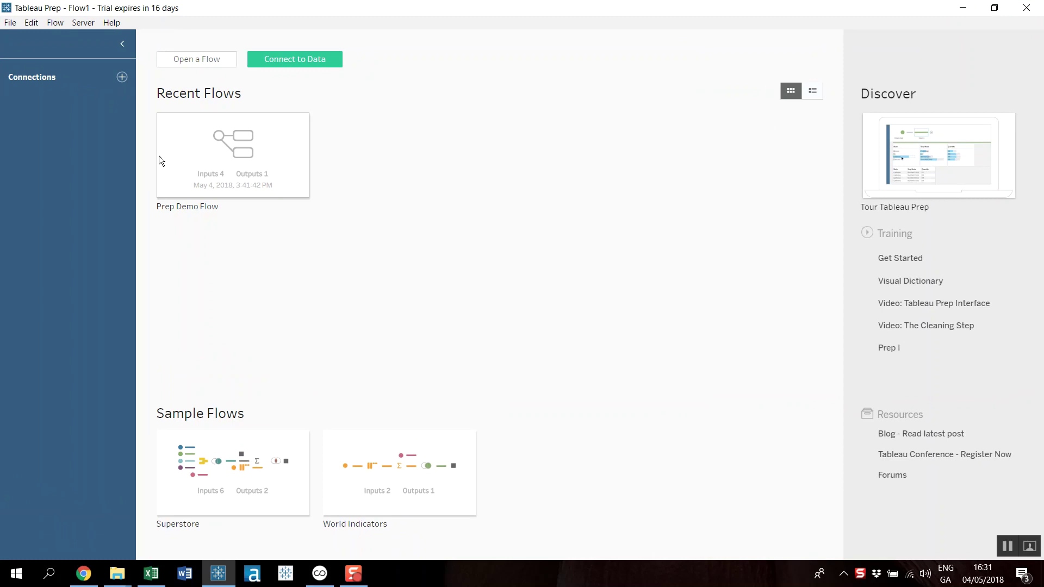
left_click(302, 64)
Connect the text file Antrim v Donegal Ulster 2017.csv and start a row filter on Event.
left_click(188, 143)
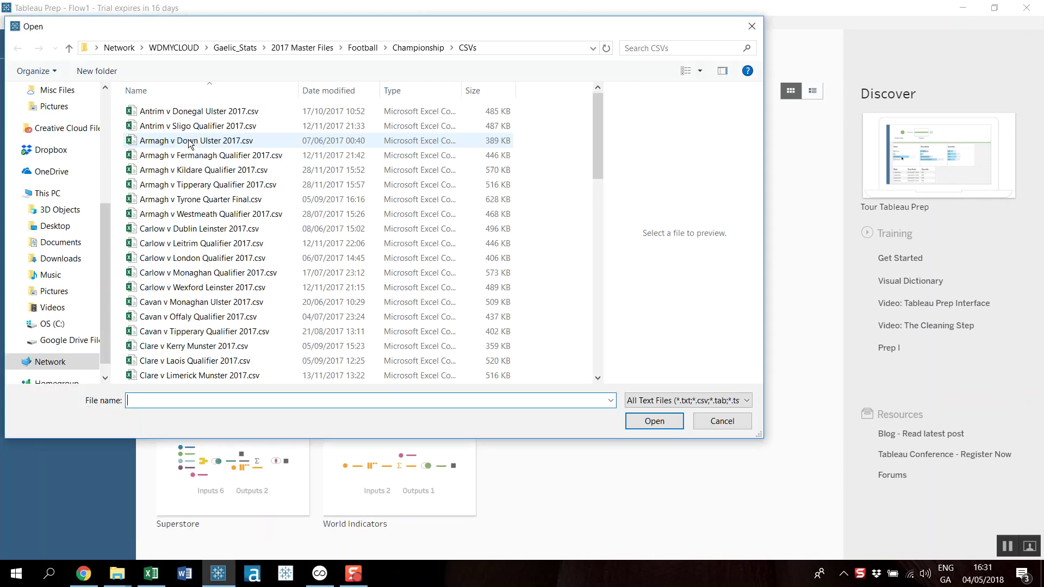
double_click(209, 115)
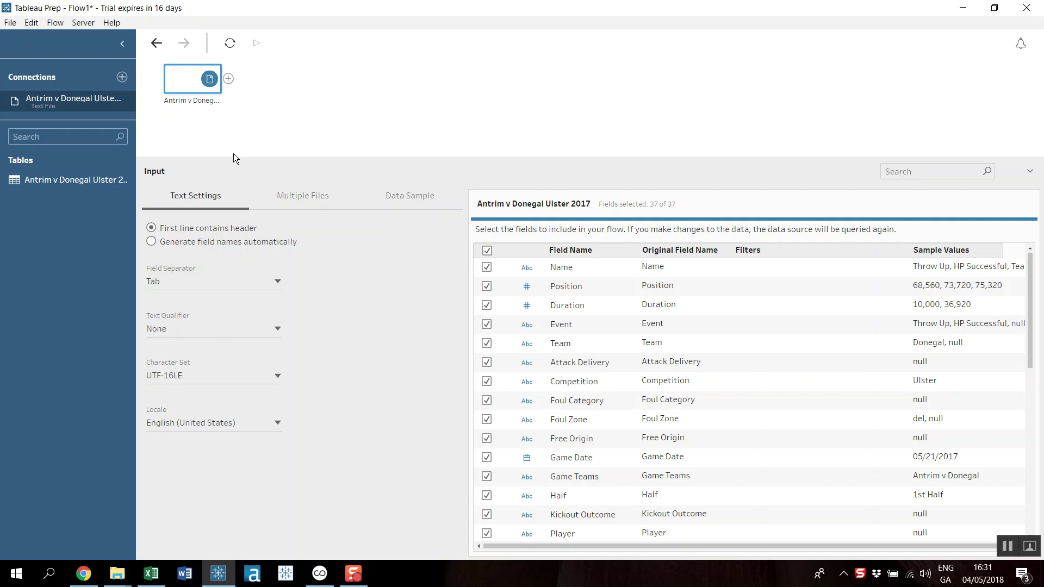
mouse_move(1038, 309)
left_mouse_down()
mouse_move(1042, 498)
mouse_move(1040, 311)
left_mouse_up()
left_click(761, 324)
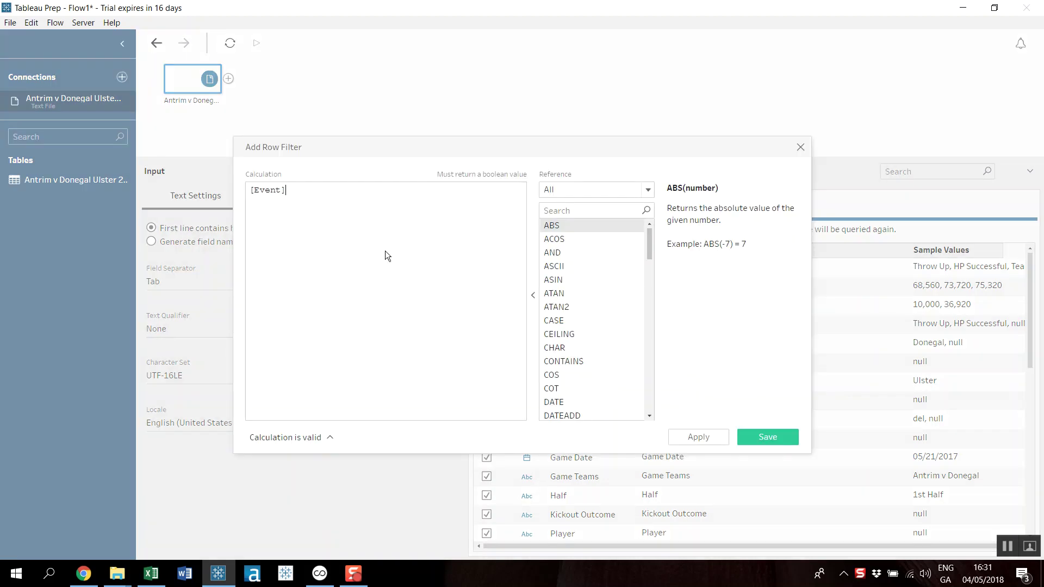
Filter the input to rows where [Event]="FP Successful" OR [Event]="FP Unsuccessful".
type("=\"FP Successful\"")
key("Return")
type("OR[Event]")
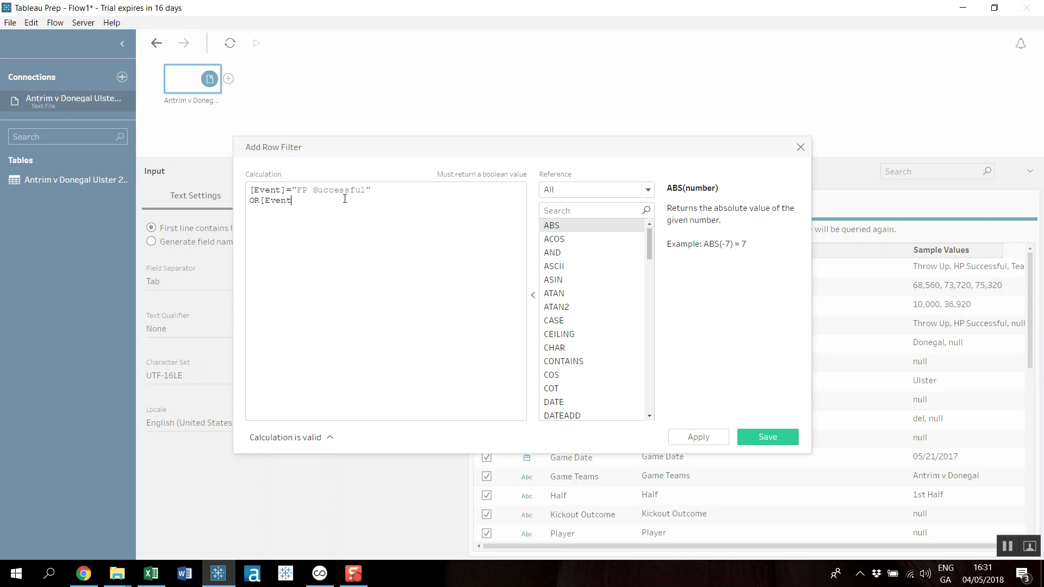
type(" =")
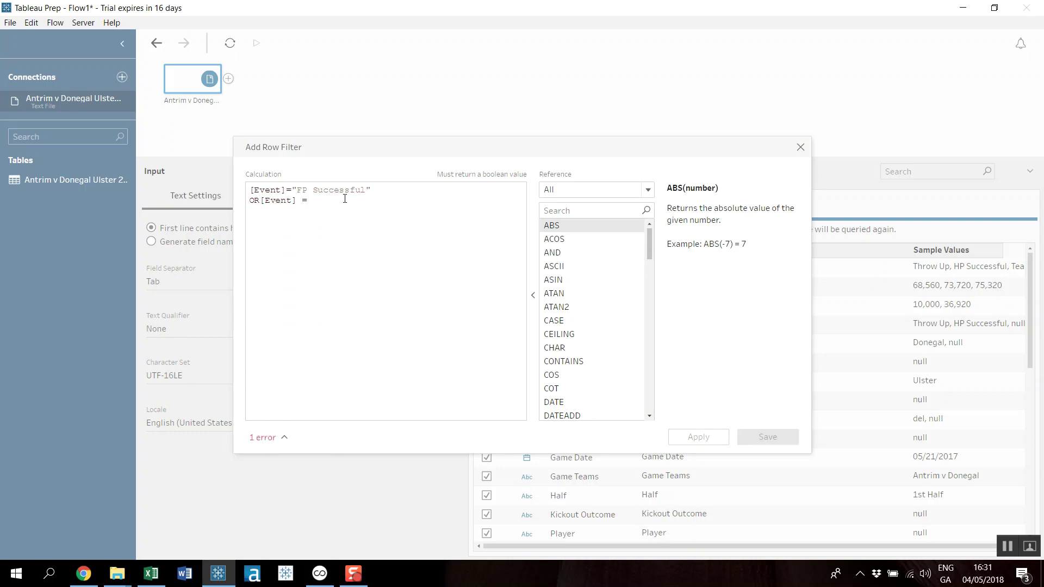
type("\"FP Uns")
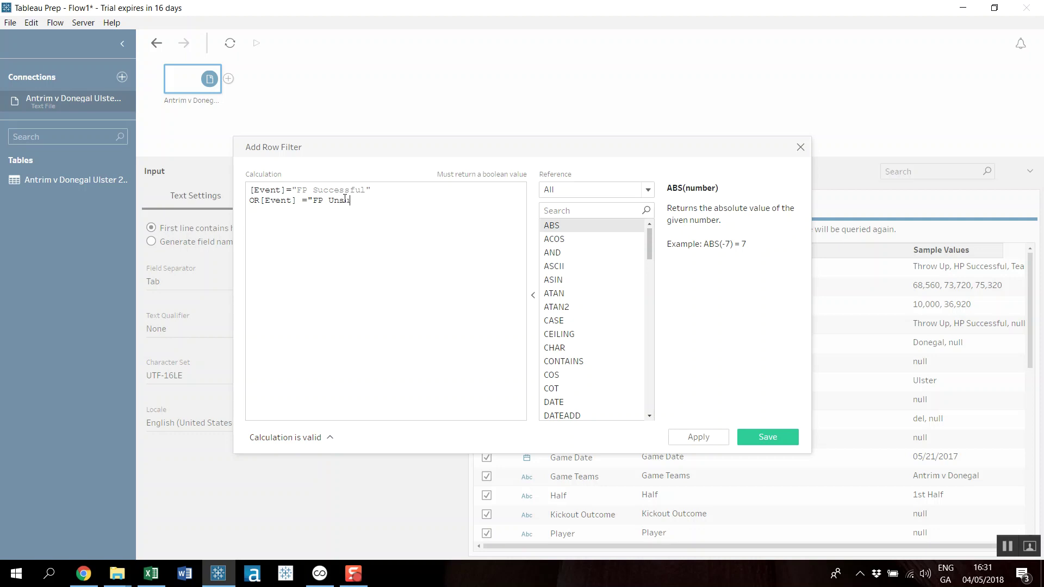
type("uccessful\"")
left_click(783, 435)
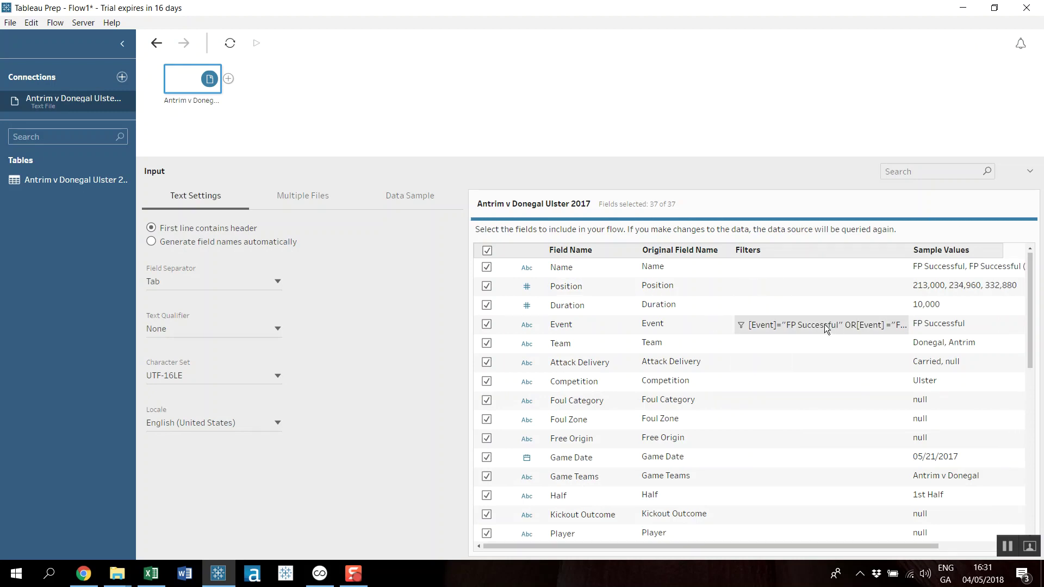
scroll(784, 362, "down", 5)
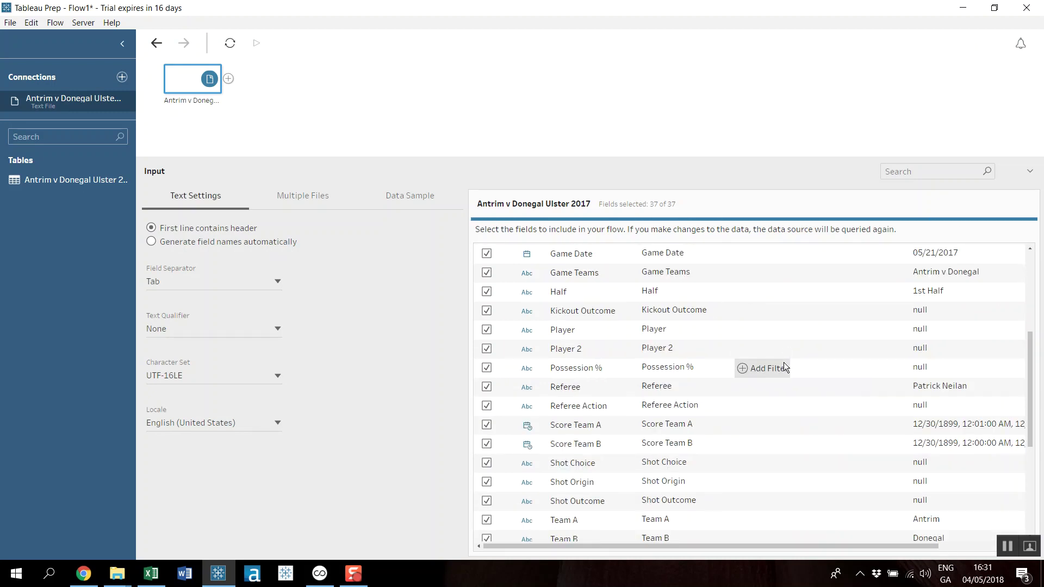
scroll(784, 367, "up", 5)
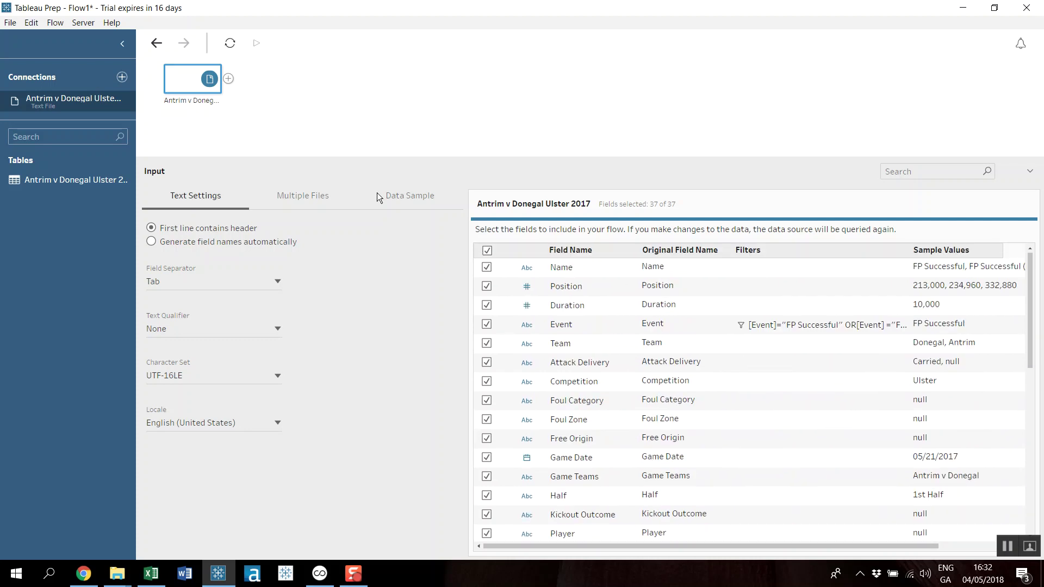
Add a Clean step after the Antrim v Donegal input and scroll to the Field Position profile.
left_click(233, 80)
left_click(248, 88)
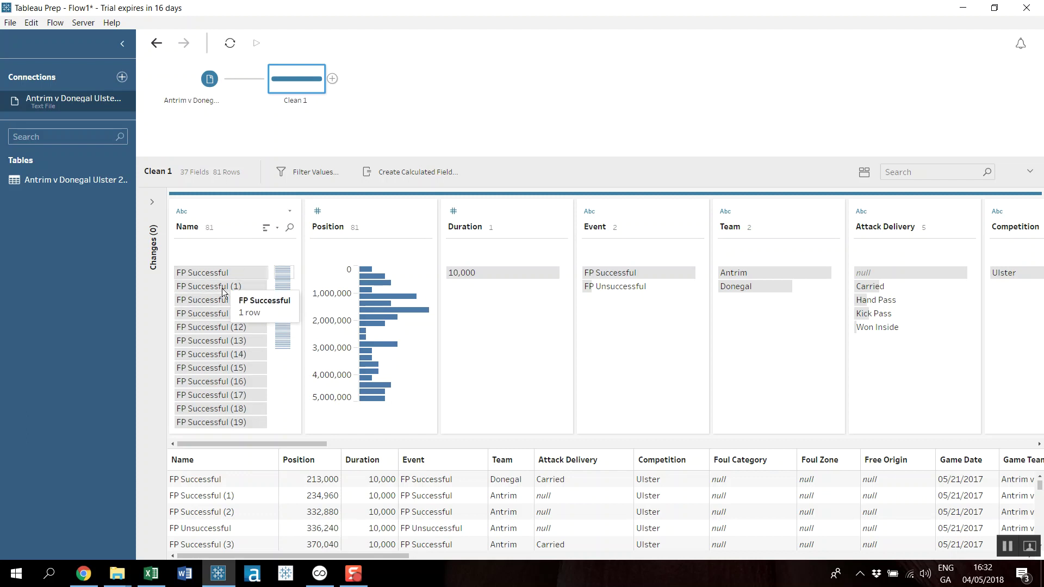
scroll(223, 293, "down", 15)
scroll(227, 300, "up", 15)
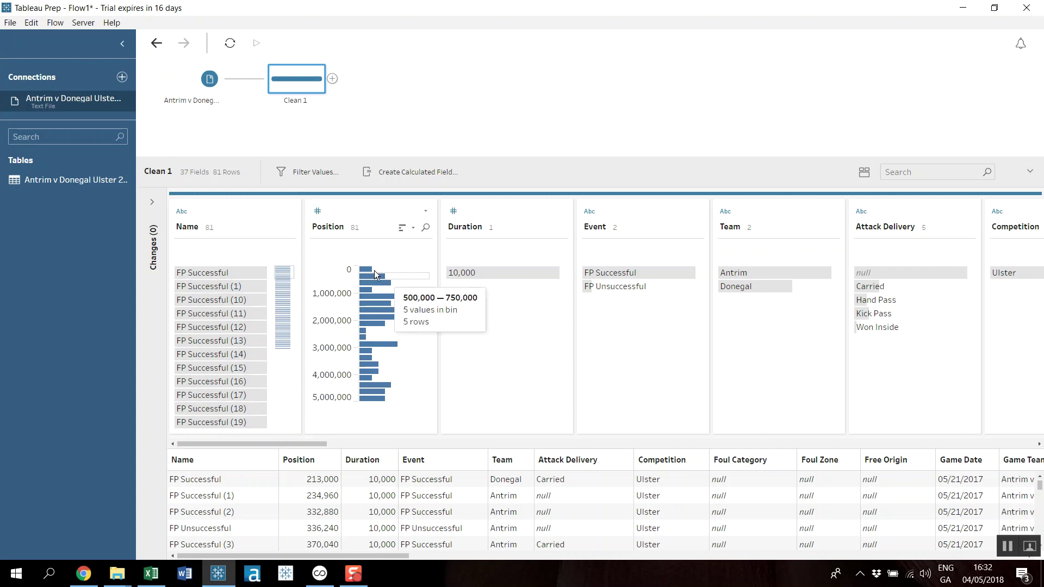
mouse_move(422, 348)
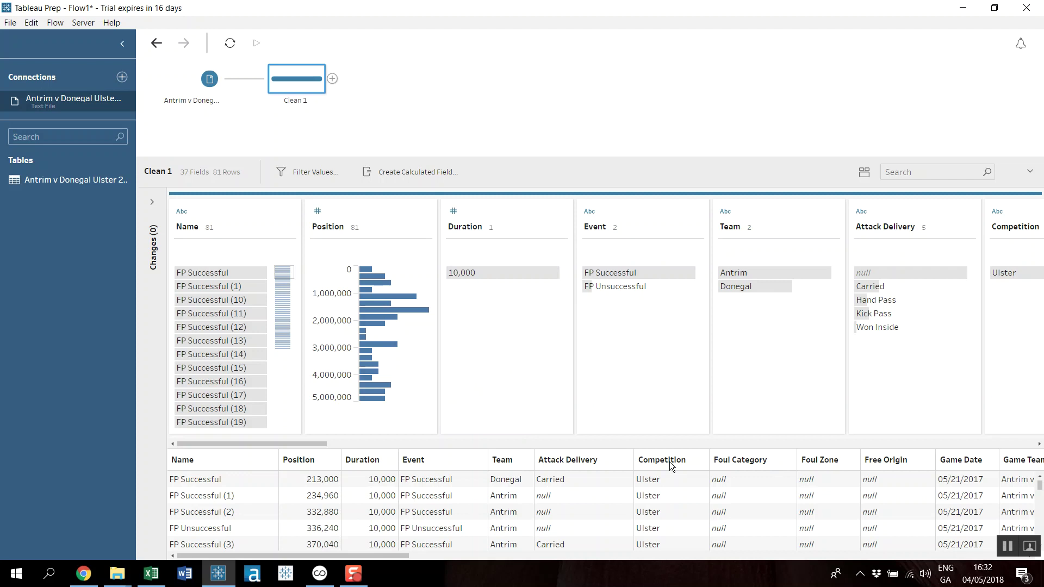
left_click_drag(310, 443, 954, 428)
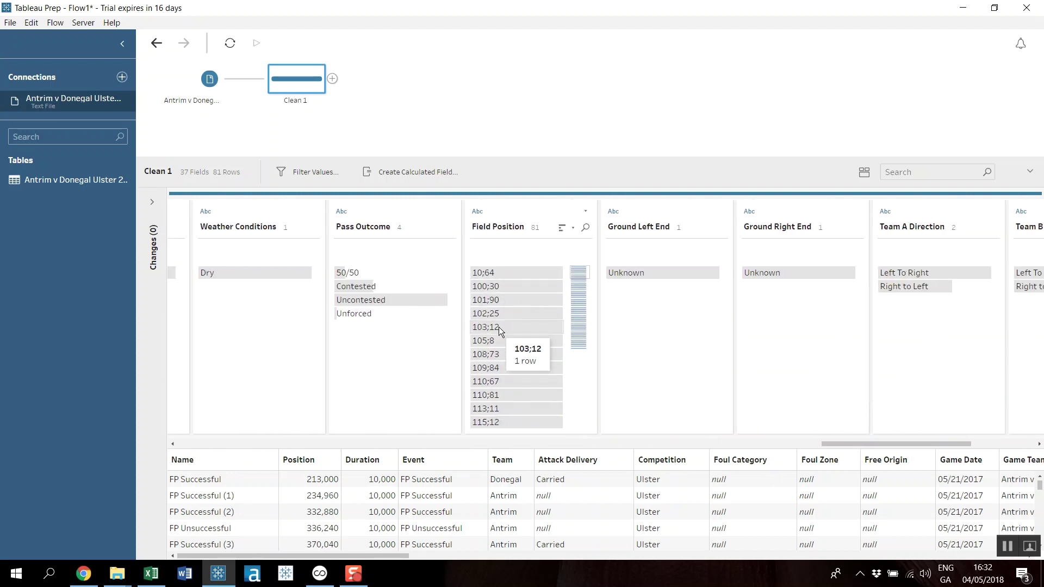
Split Field Position automatically into two columns.
left_click(585, 211)
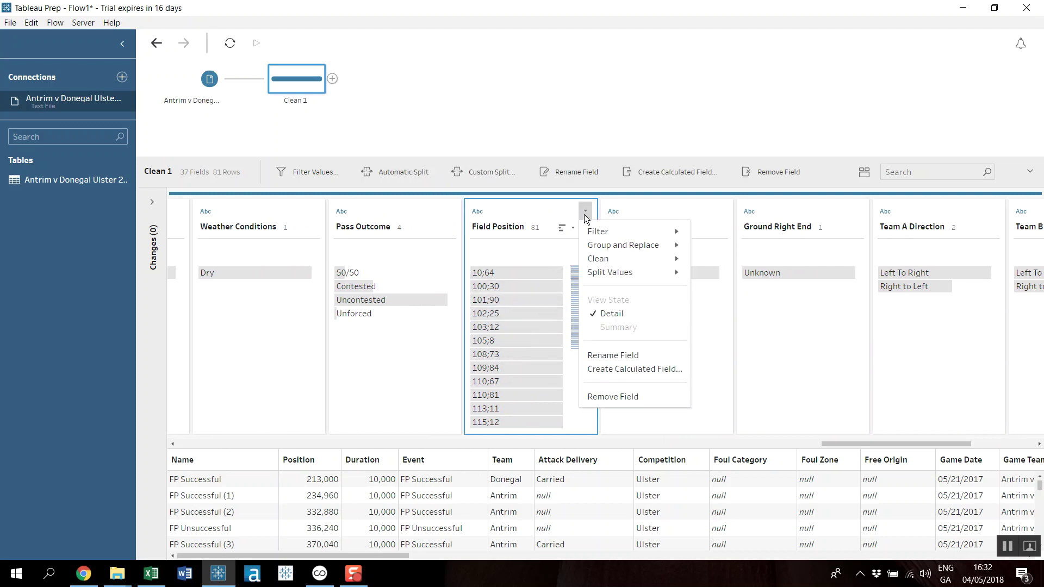
mouse_move(614, 272)
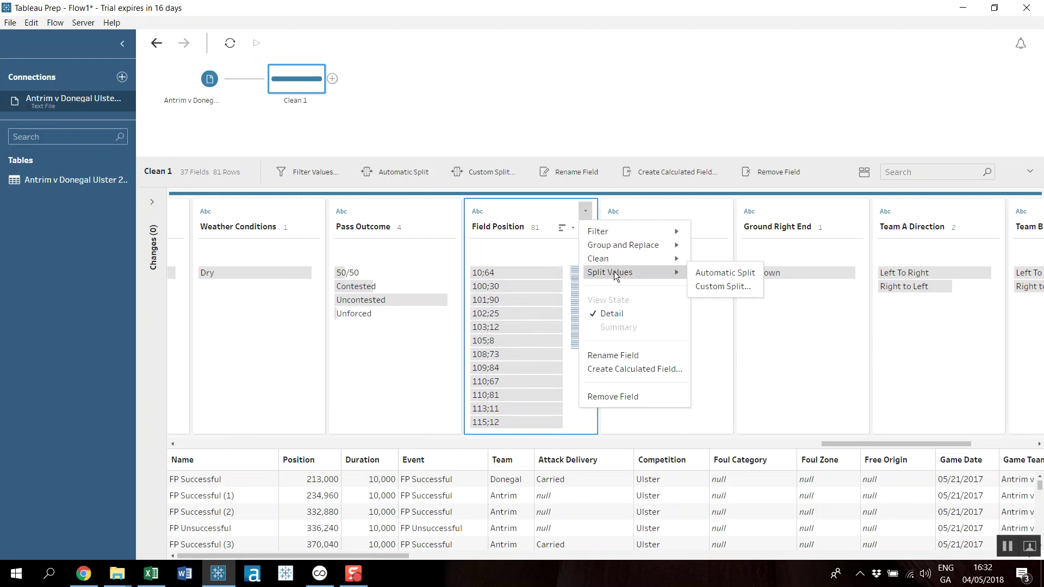
left_click(732, 286)
left_click(628, 237)
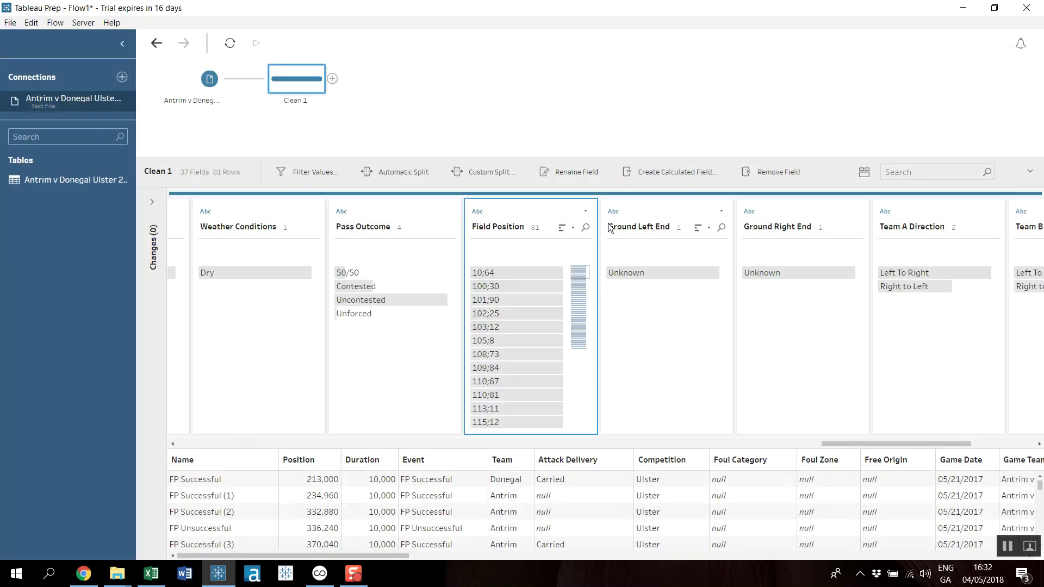
left_click(585, 212)
mouse_move(628, 272)
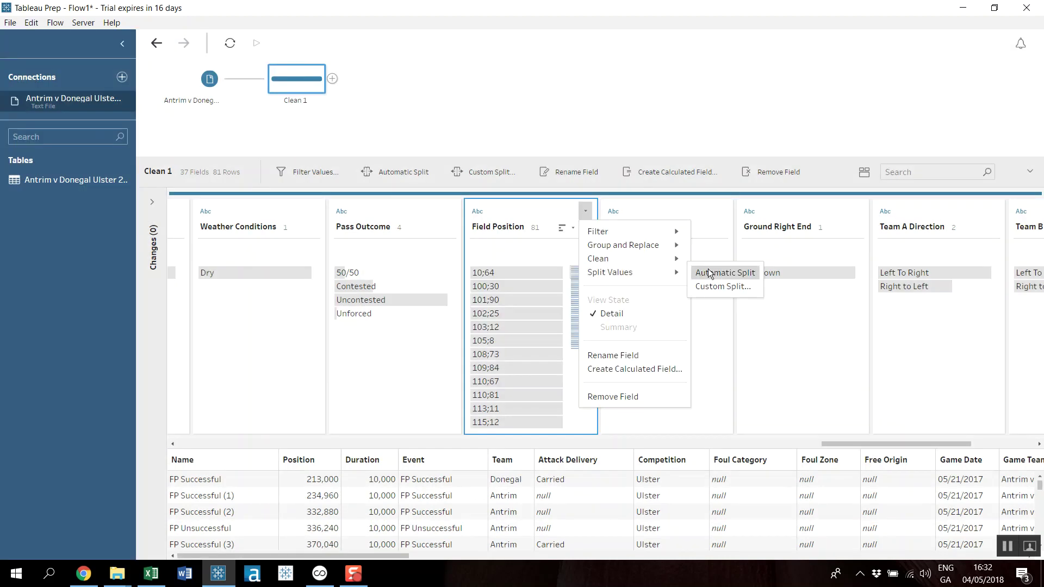
left_click(721, 272)
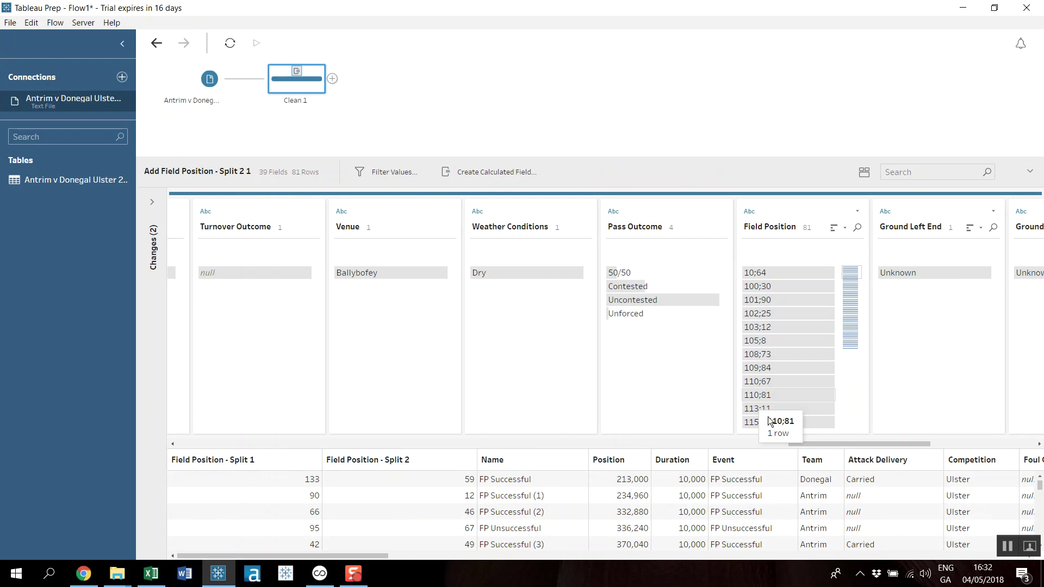
left_click_drag(844, 444, 194, 455)
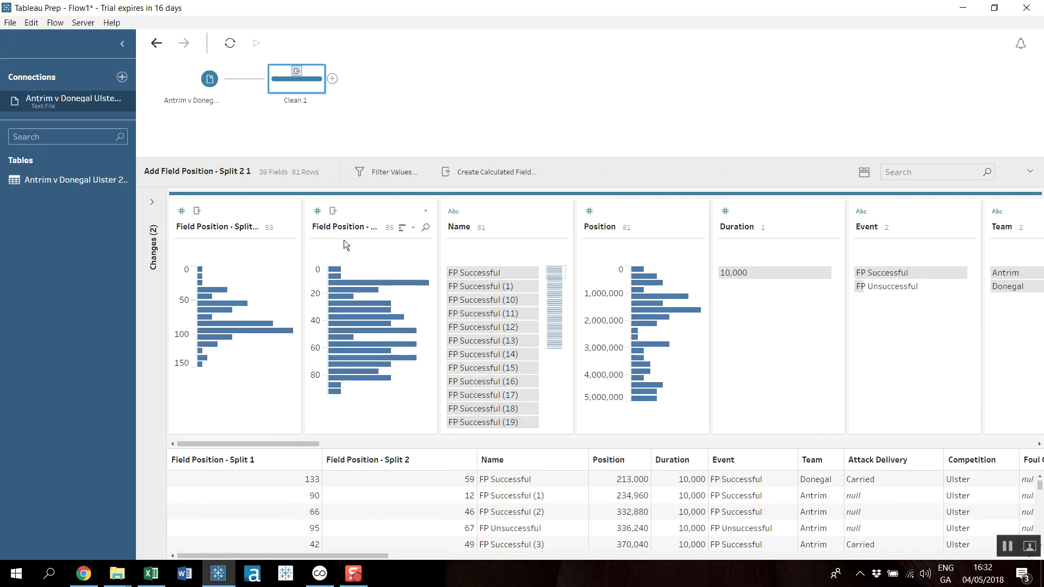
Rename the two Field Position split columns to X Start and Y Start.
right_click(211, 226)
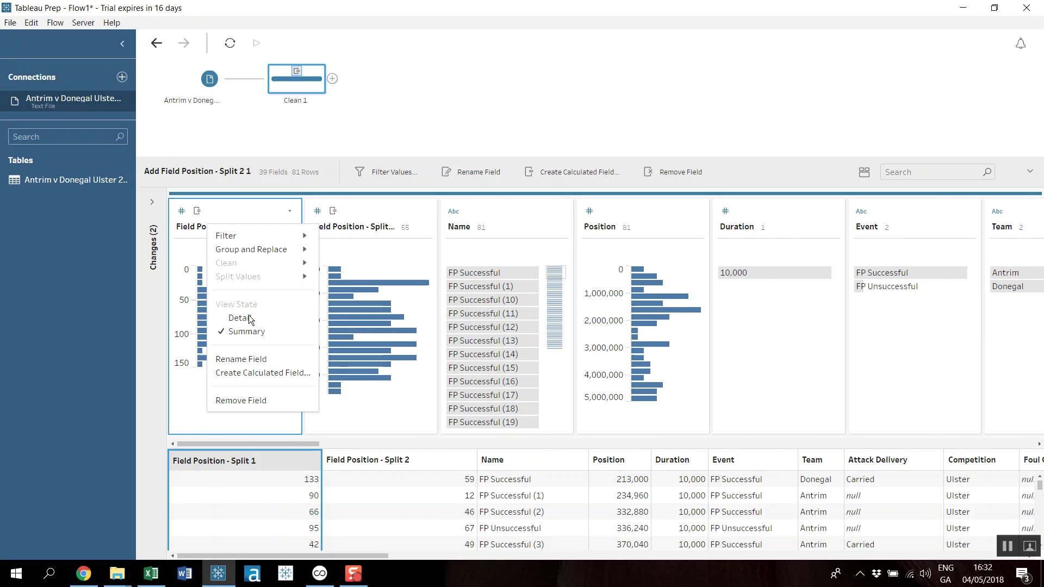
left_click(250, 360)
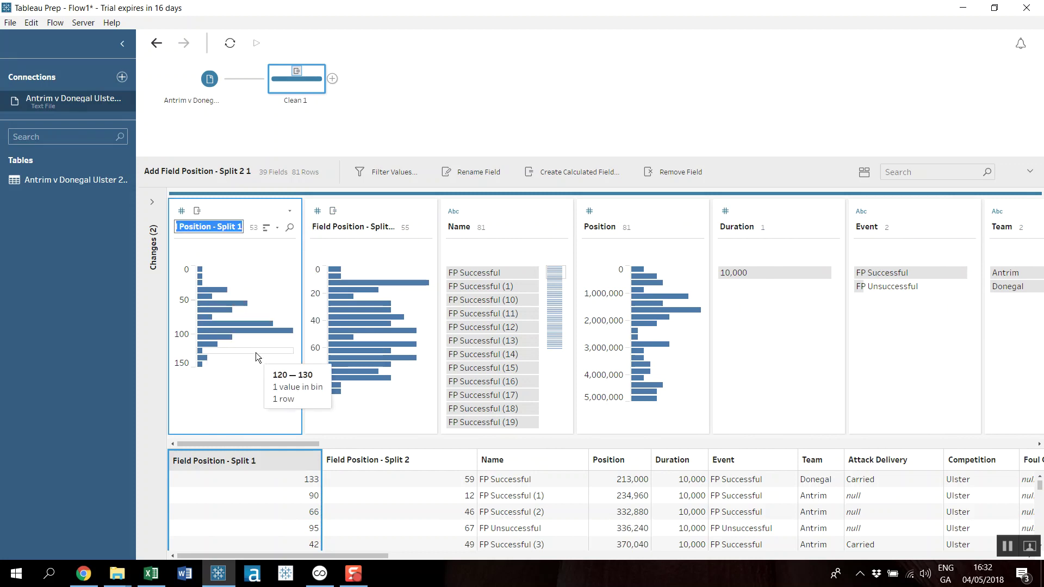
type("X Start")
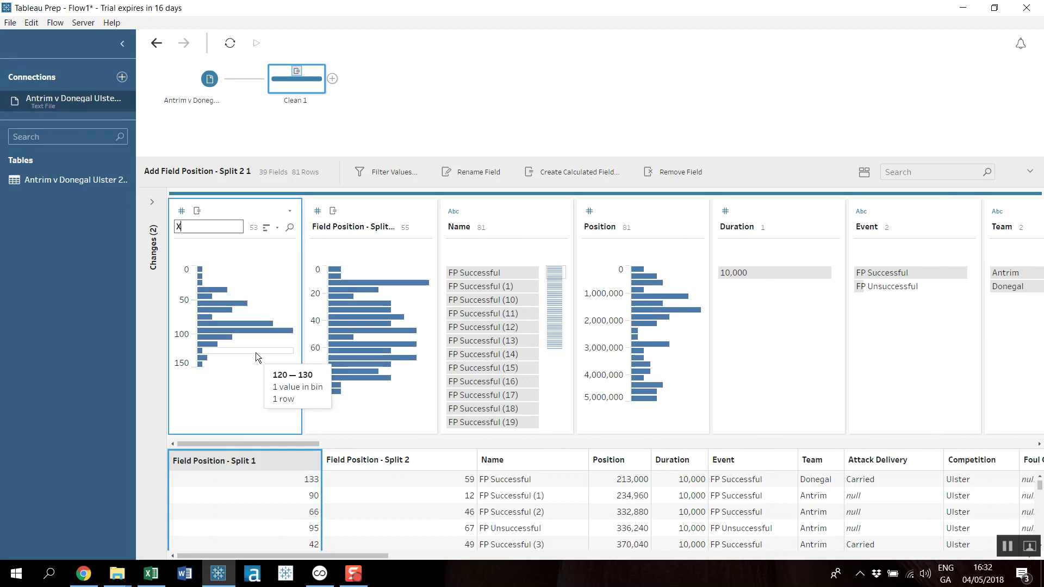
left_click(334, 228)
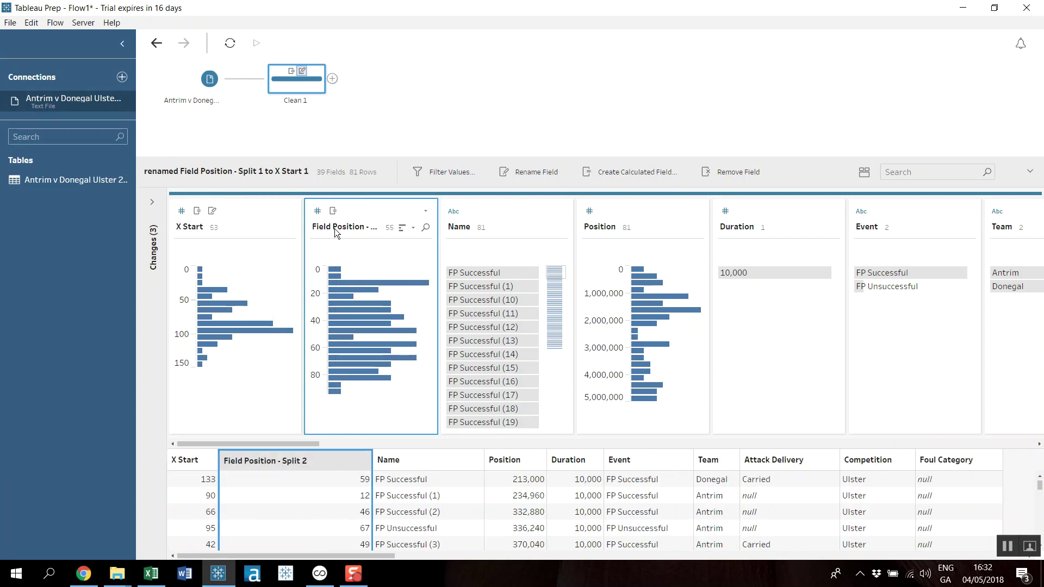
right_click(334, 228)
left_click(360, 363)
type("Y")
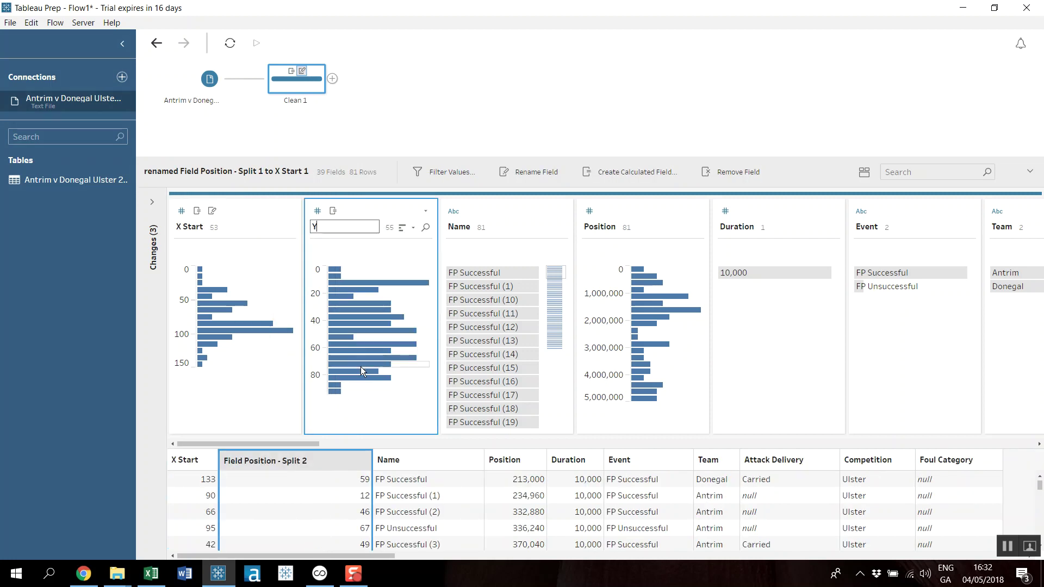
type(" Start")
key("Return")
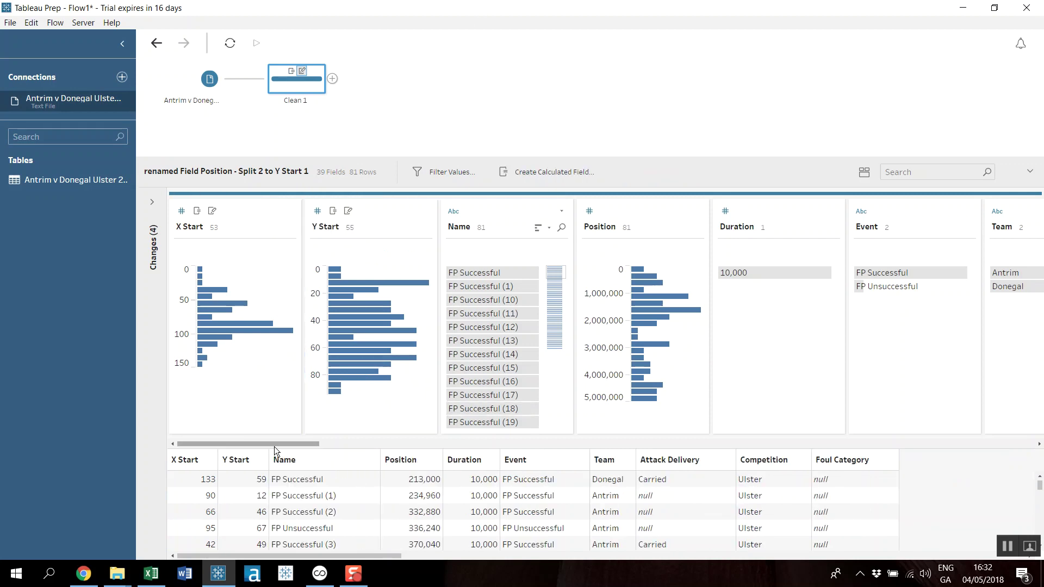
left_click_drag(274, 444, 1020, 441)
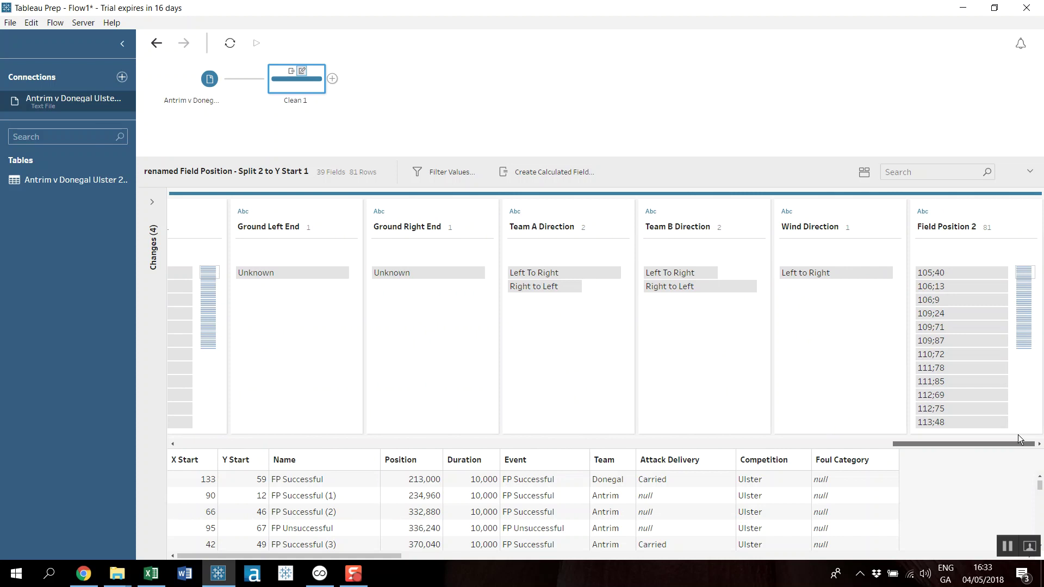
left_click(1030, 212)
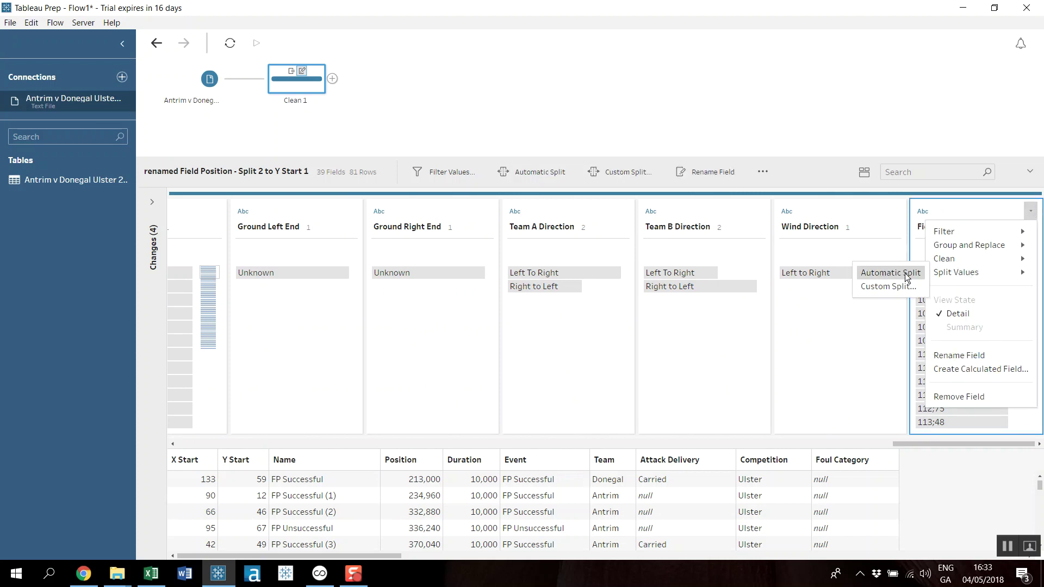
Automatically split Field Position 2 and rename its split columns X End and Y End.
left_click(902, 275)
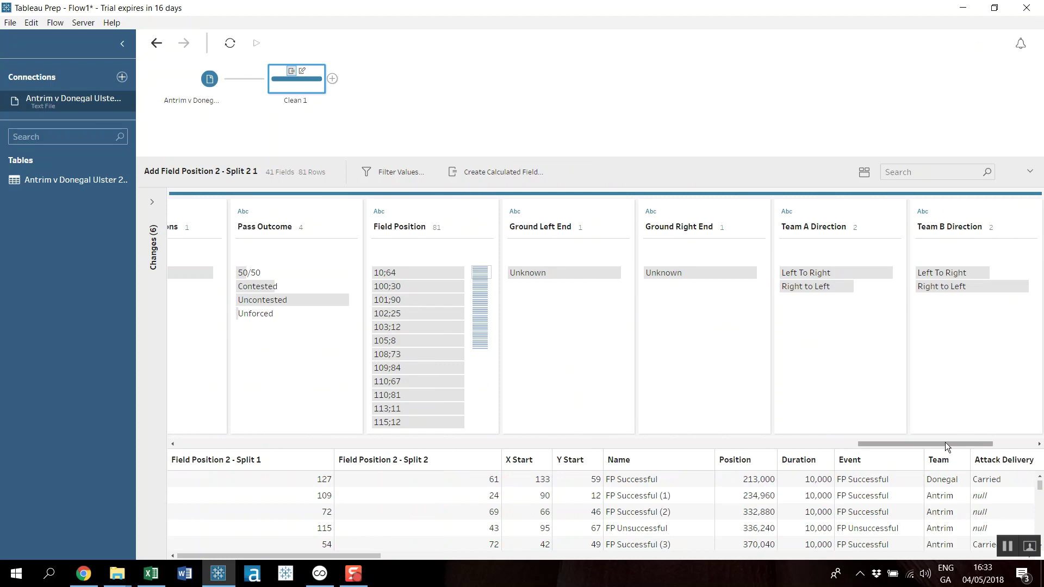
left_click_drag(944, 443, 392, 443)
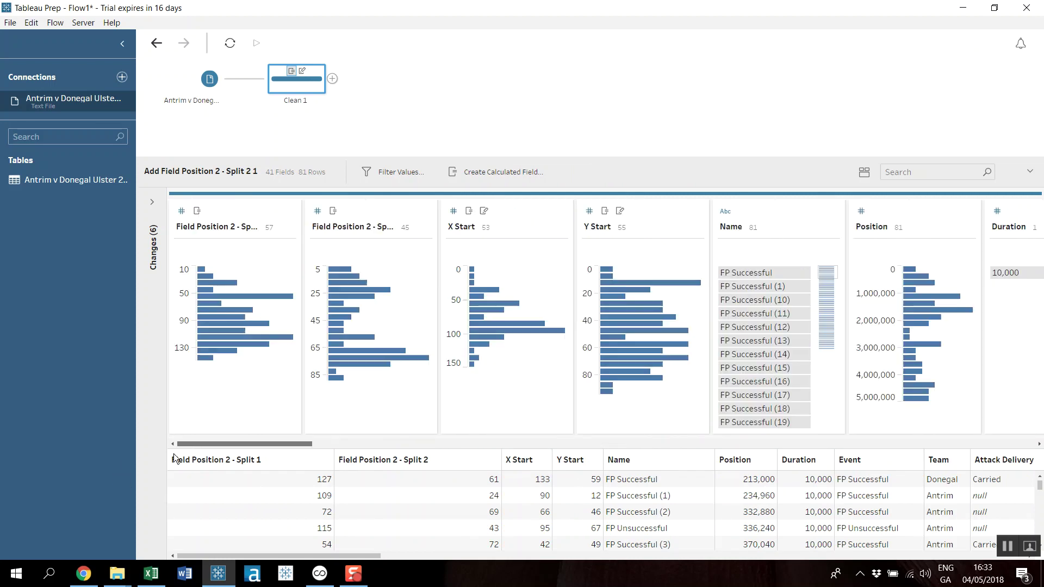
right_click(213, 232)
left_click(255, 369)
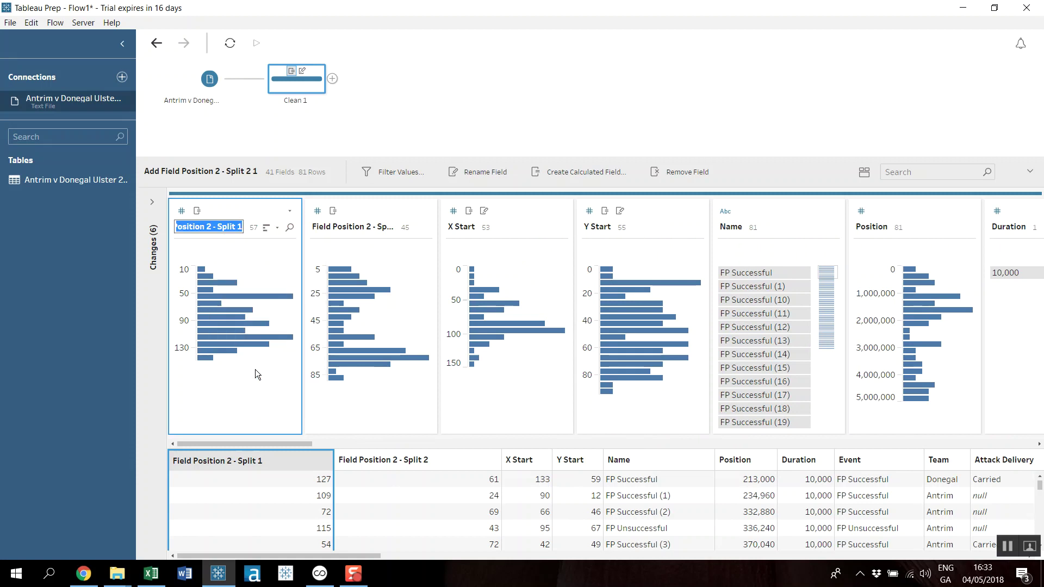
type("X End")
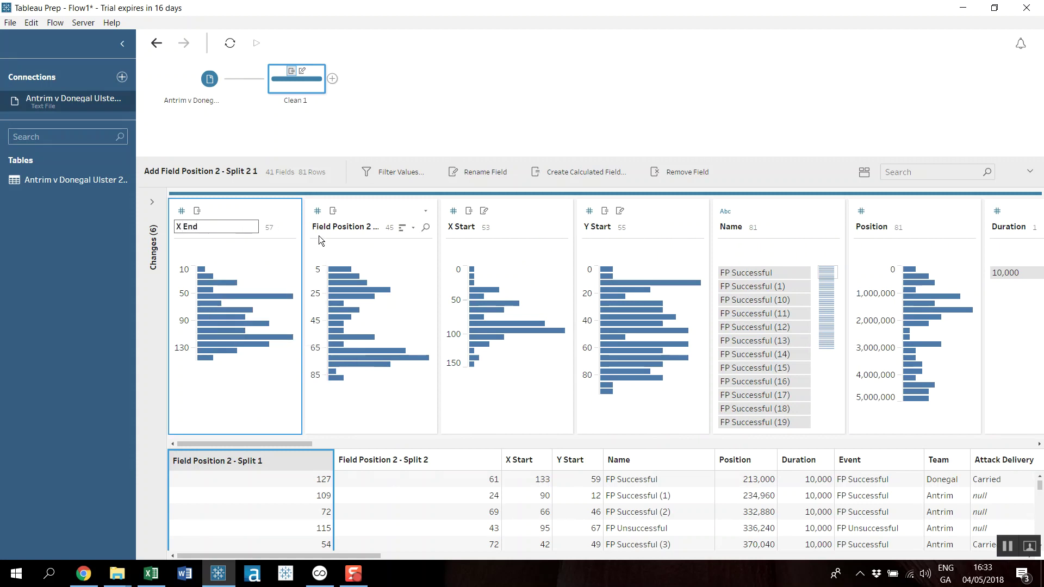
right_click(338, 224)
left_click(337, 224)
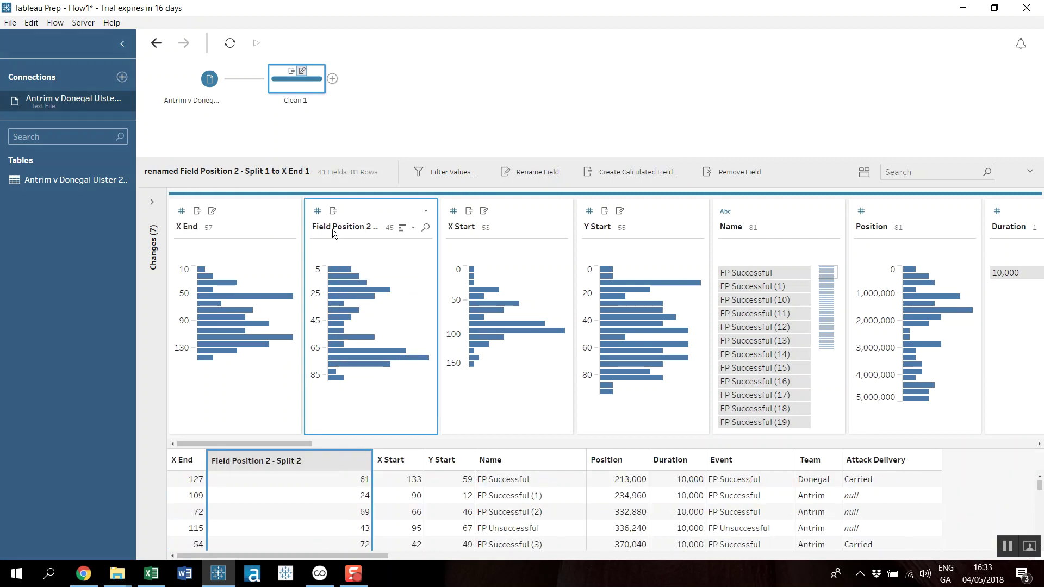
right_click(332, 230)
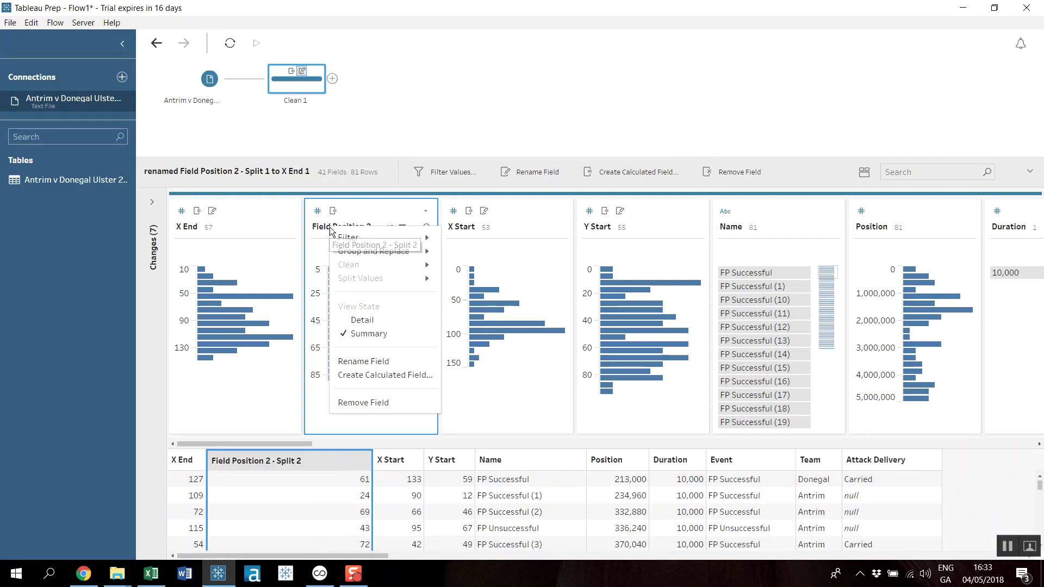
left_click(366, 361)
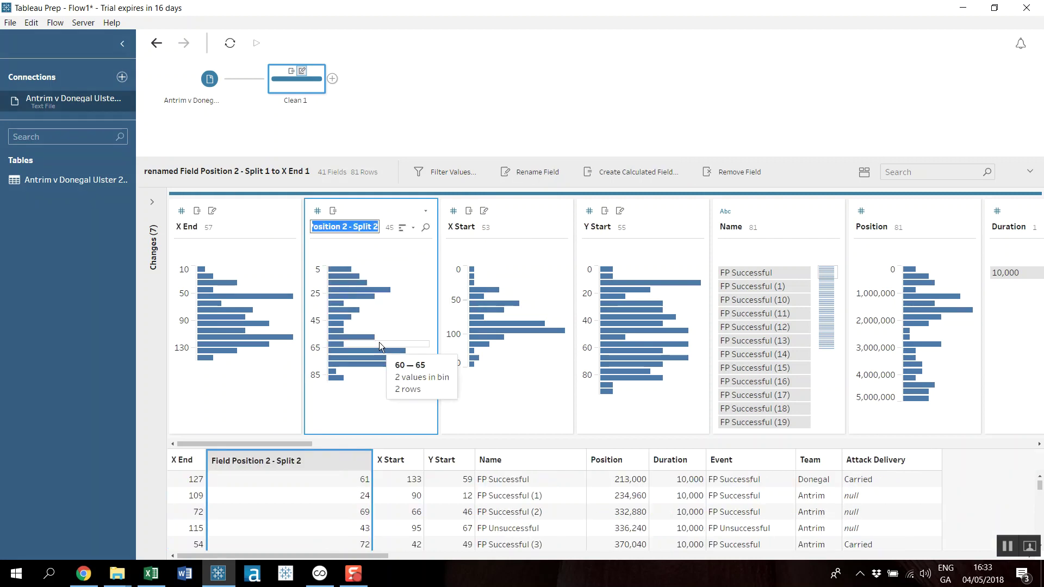
type("Y End")
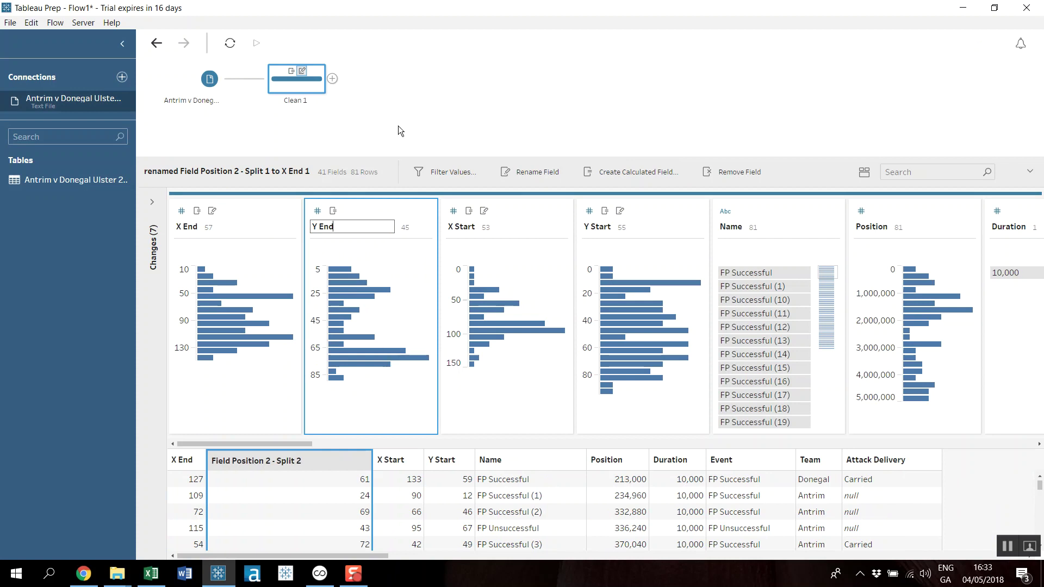
left_click(398, 126)
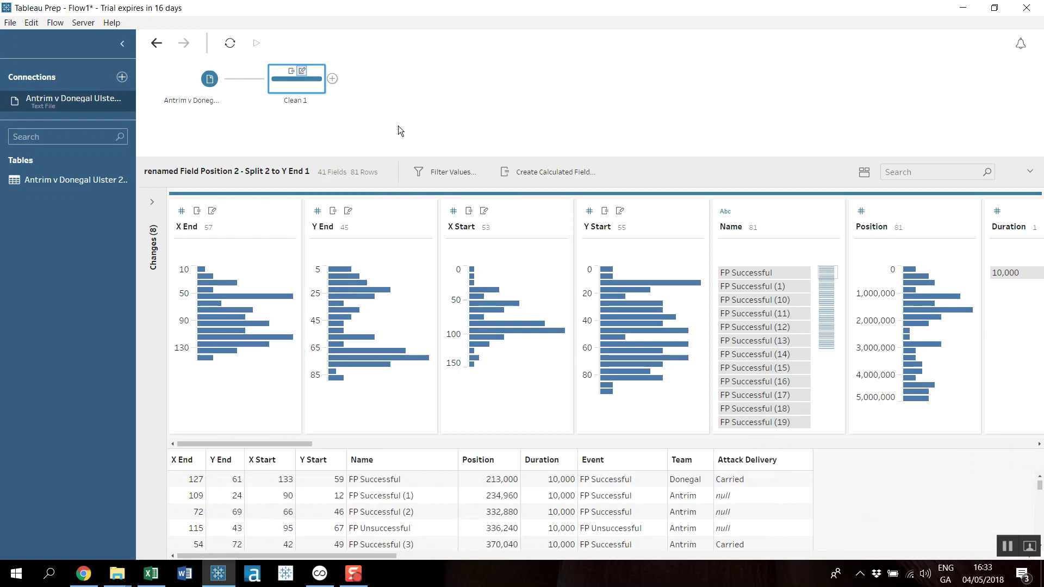
left_click_drag(283, 445, 259, 436)
Create a calculated field named Event Key starting with STR([Game Date]).
left_click(559, 173)
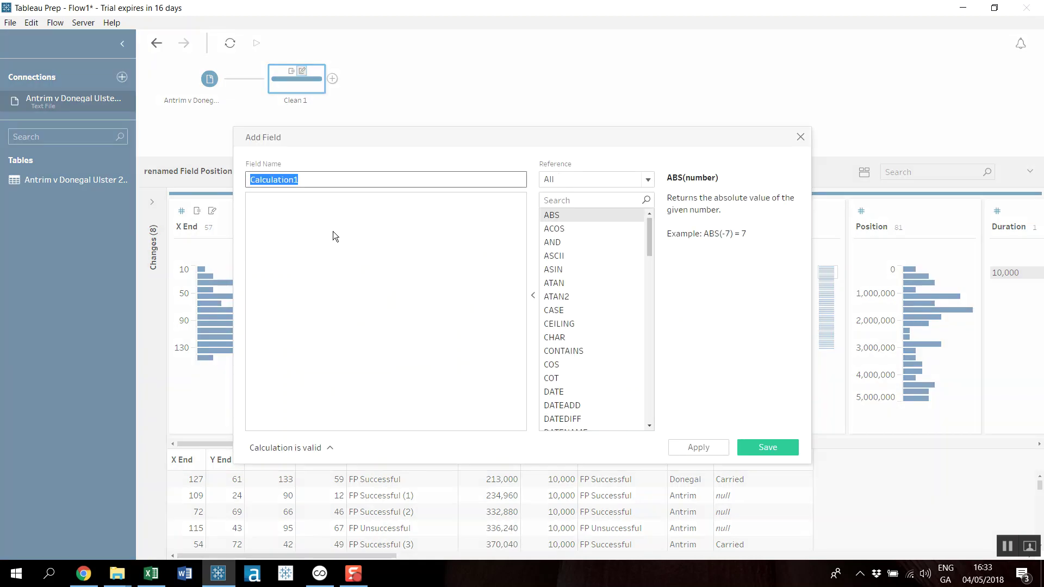
type("Event Key")
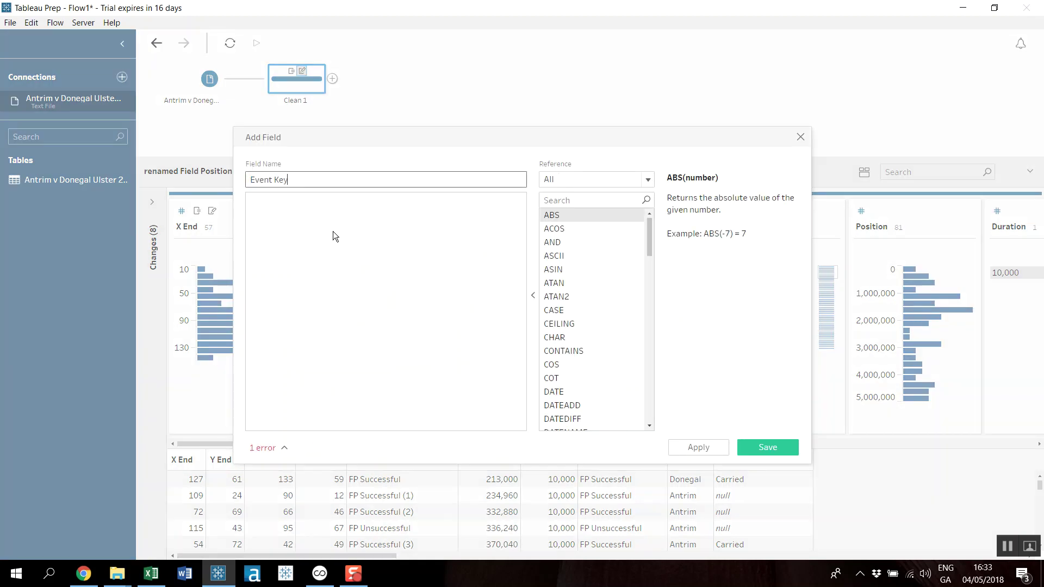
left_click(333, 235)
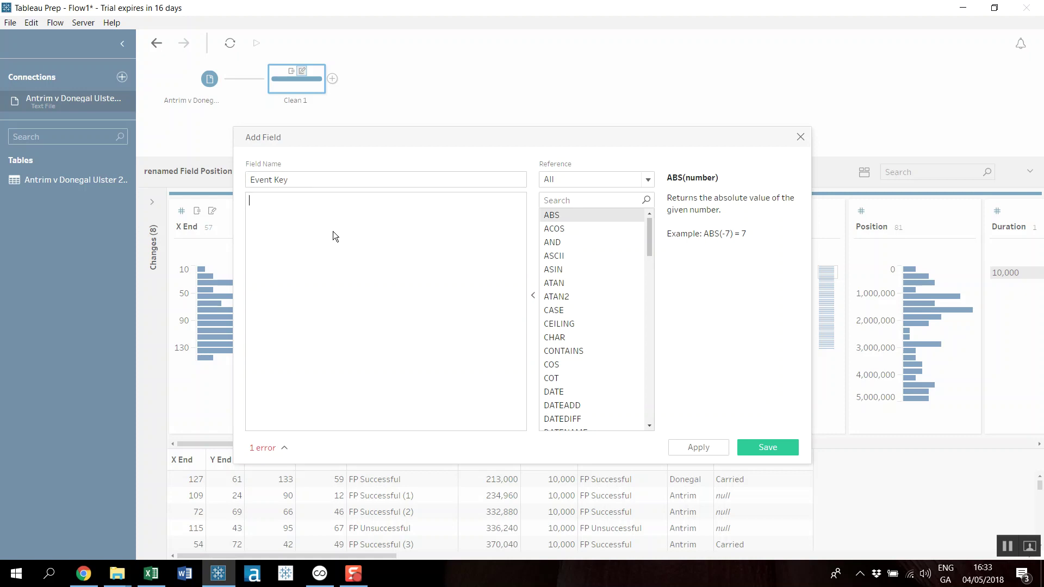
type("str")
key("Return")
type("[Game")
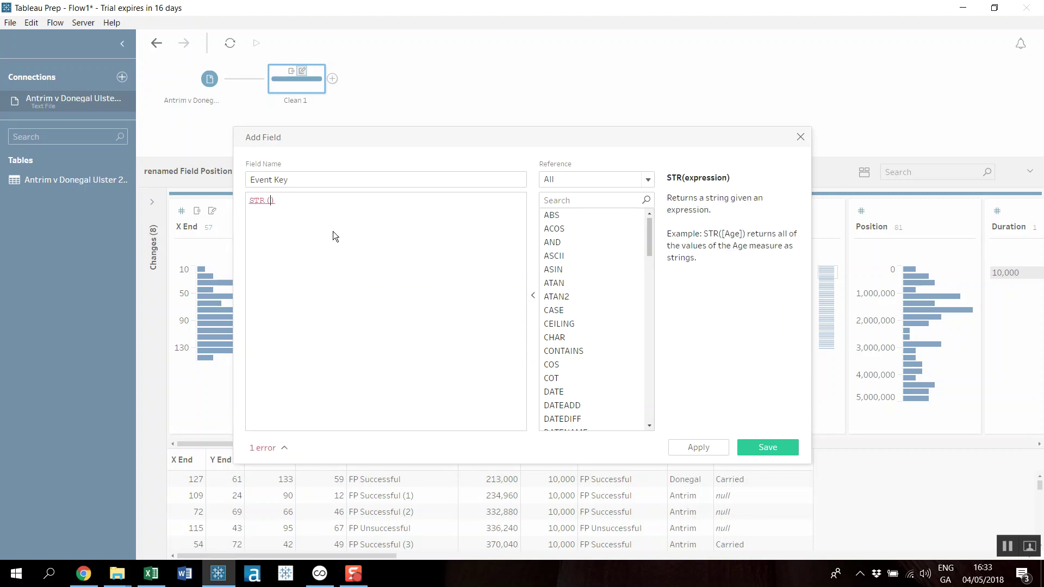
key("Return")
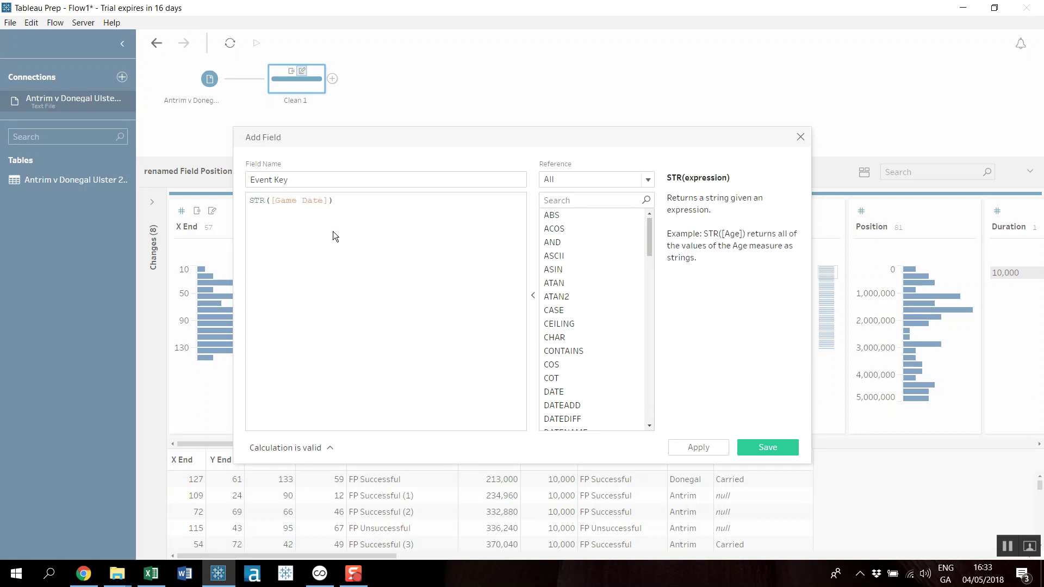
Append +STR([Game Teams])+STR([Position]) to the Event Key formula and review it.
type("+str")
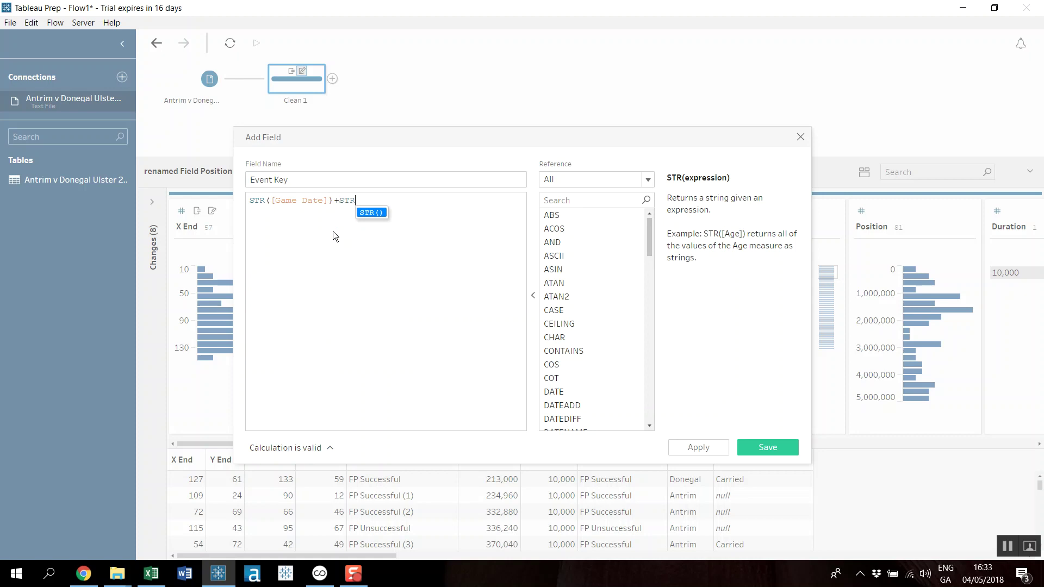
key("Return")
type("[Game")
key("Down")
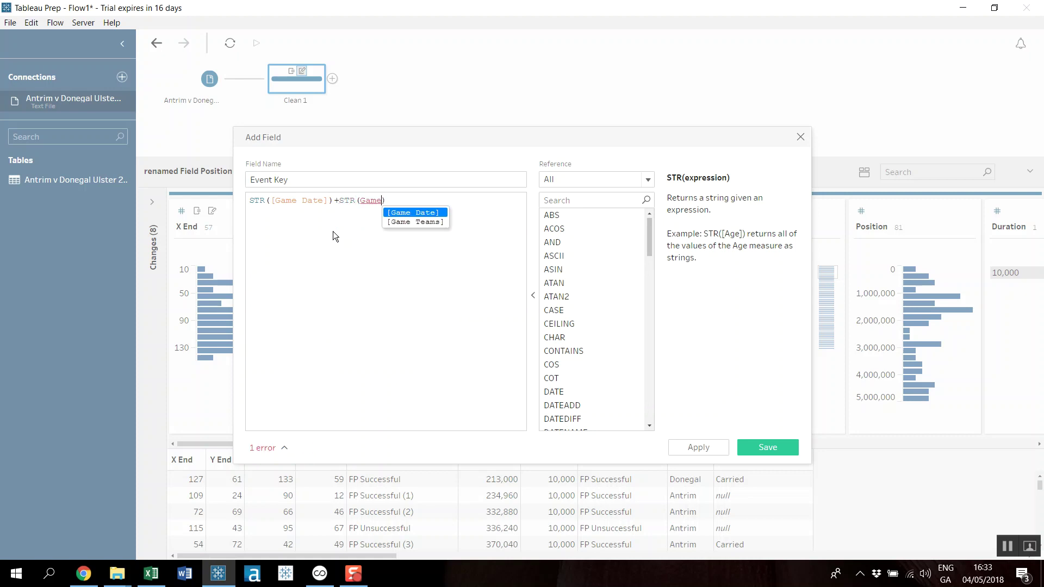
key("Return")
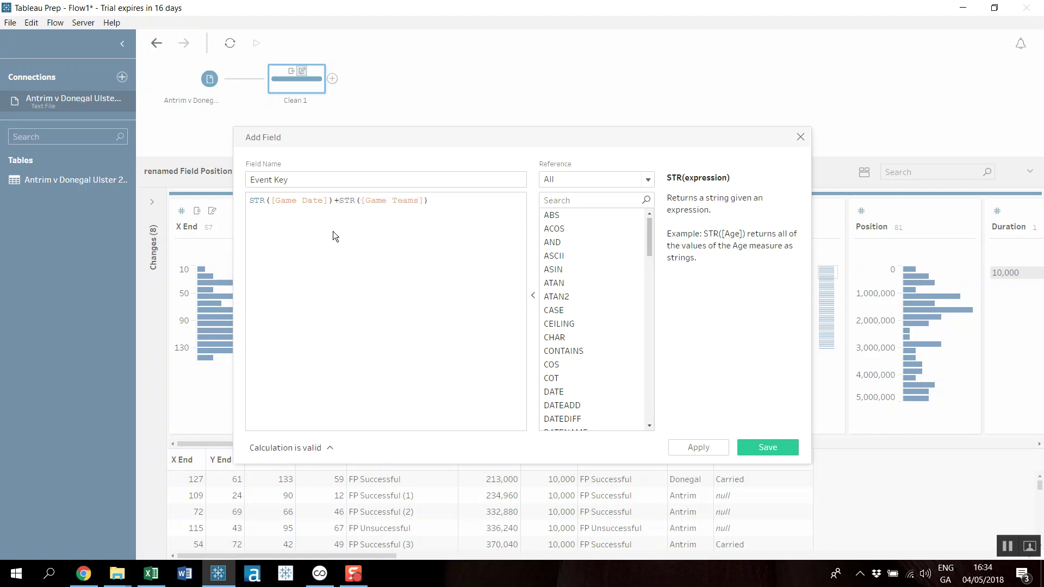
type("+str")
key("Return")
type("Posi")
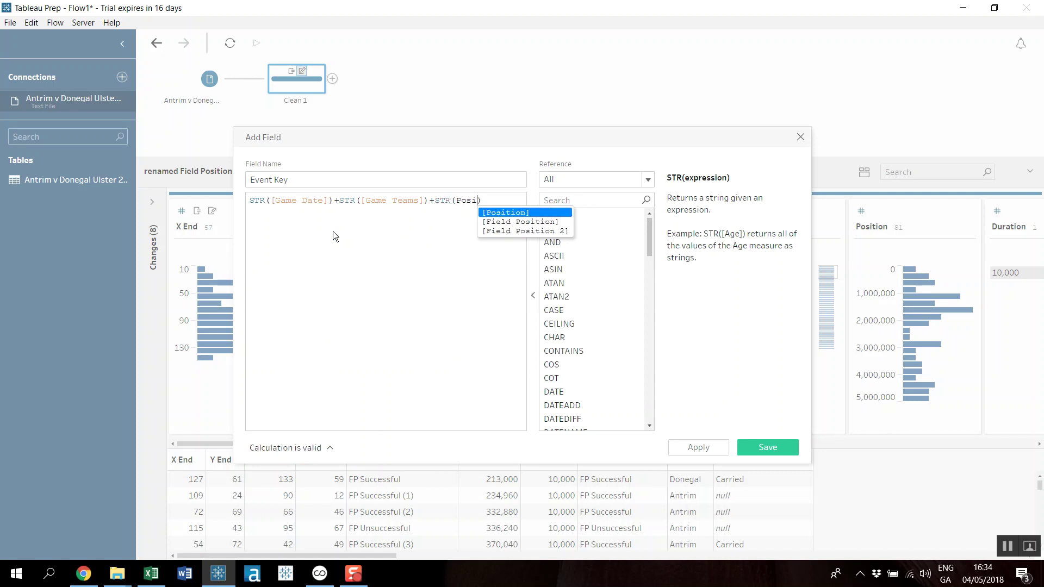
key("Return")
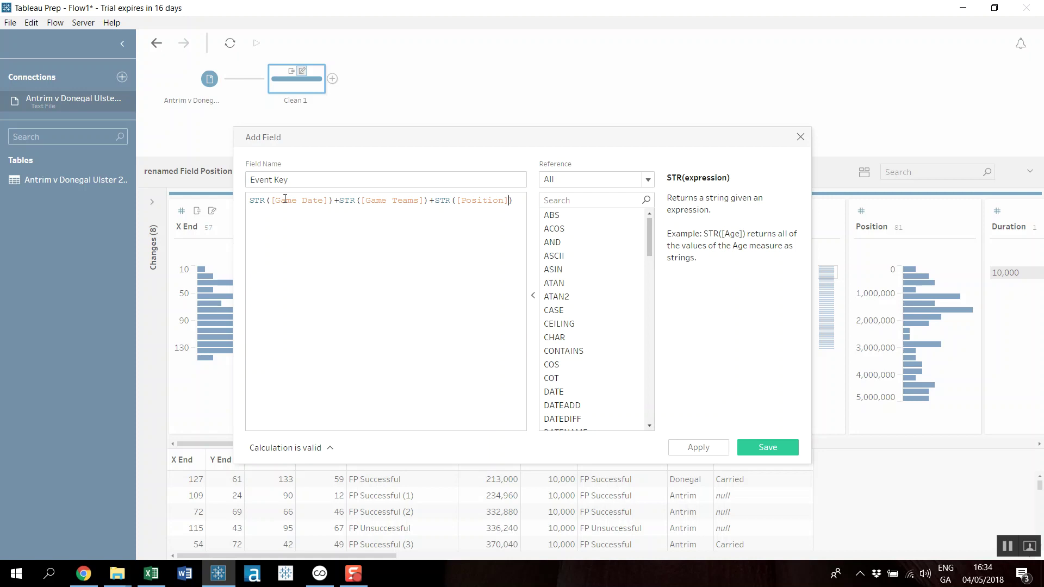
left_click_drag(386, 201, 406, 203)
left_click_drag(318, 202, 285, 203)
left_click_drag(493, 202, 475, 195)
left_click(465, 237)
Save the Event Key field and hide the profile pane to show more rows.
left_click(767, 448)
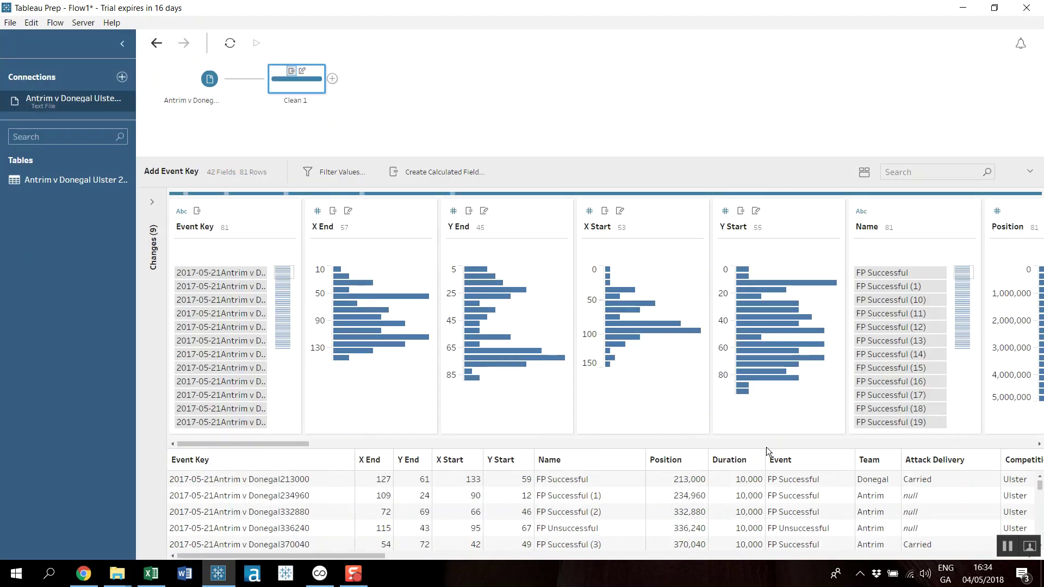
mouse_move(219, 231)
left_click(863, 172)
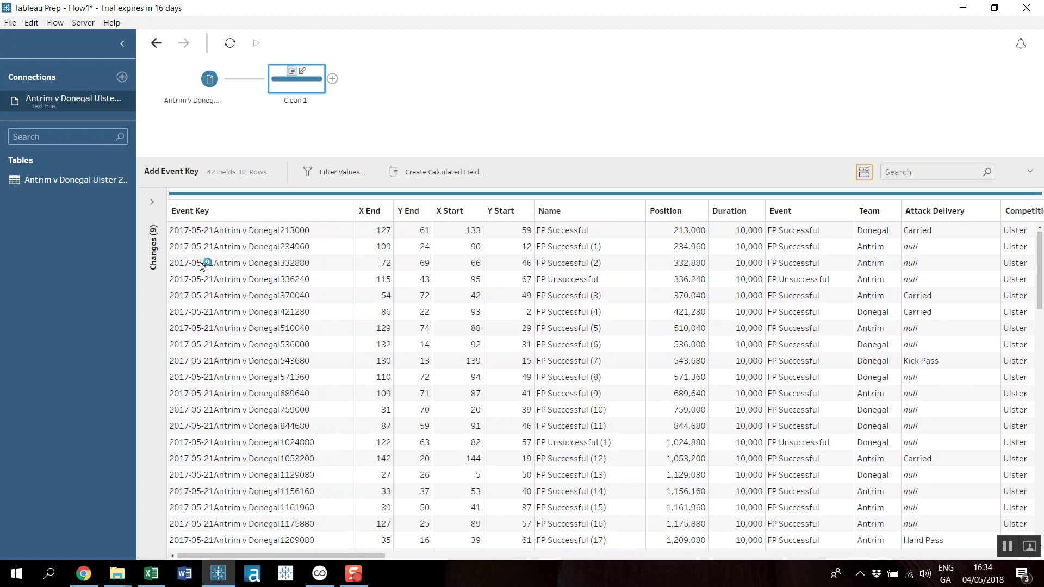
Add a Clean 2 step after Clean 1 plus a parallel Clean 3 branch, then select Clean 2.
left_click(864, 172)
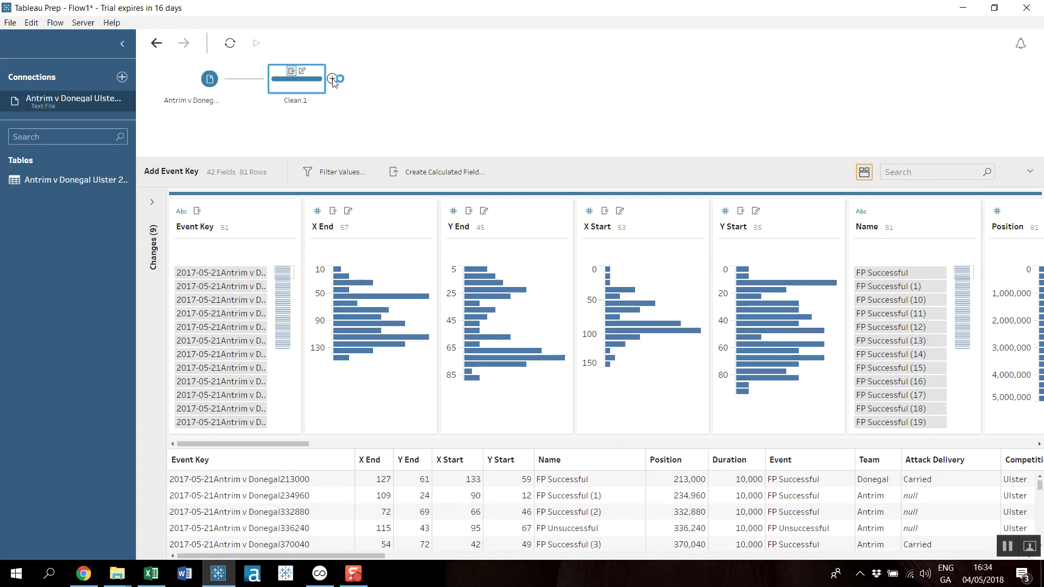
left_click(332, 80)
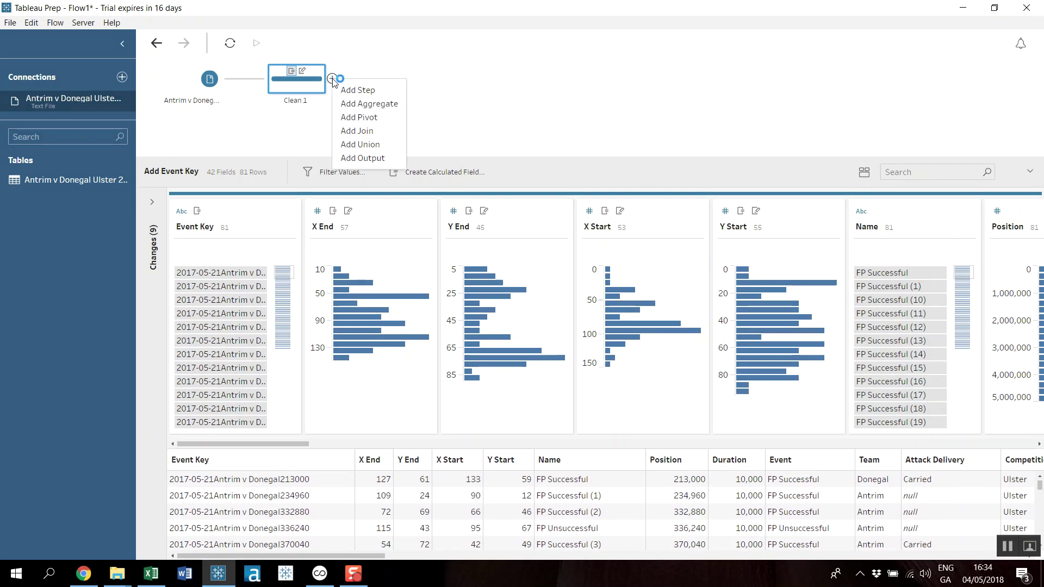
left_click(363, 90)
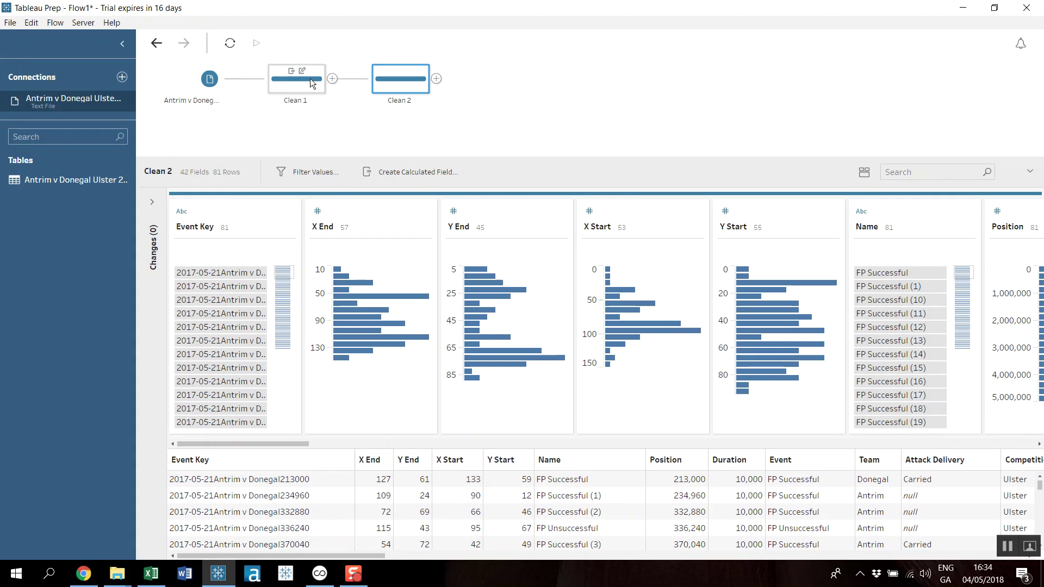
left_click(331, 79)
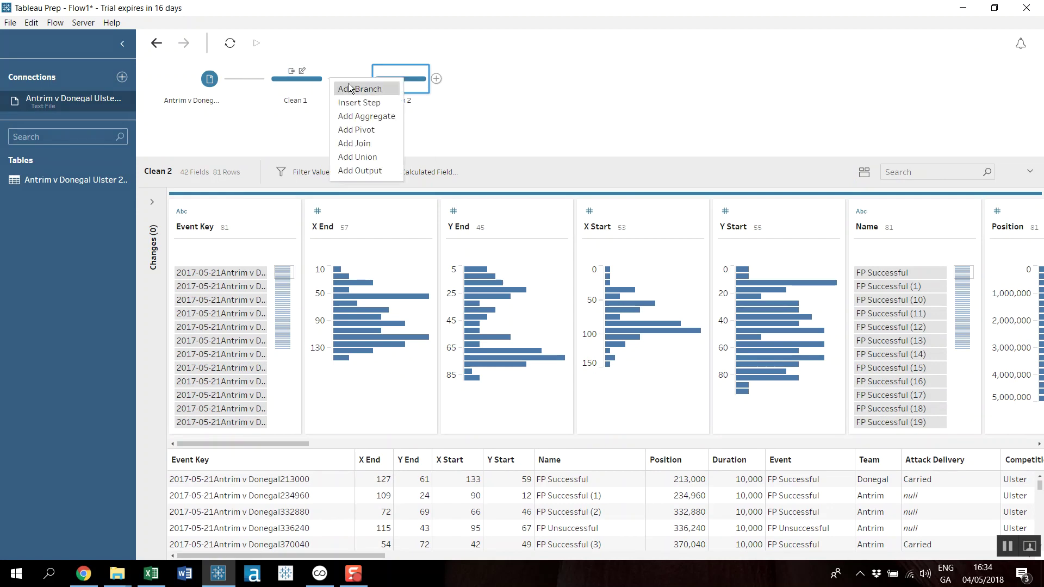
left_click(351, 88)
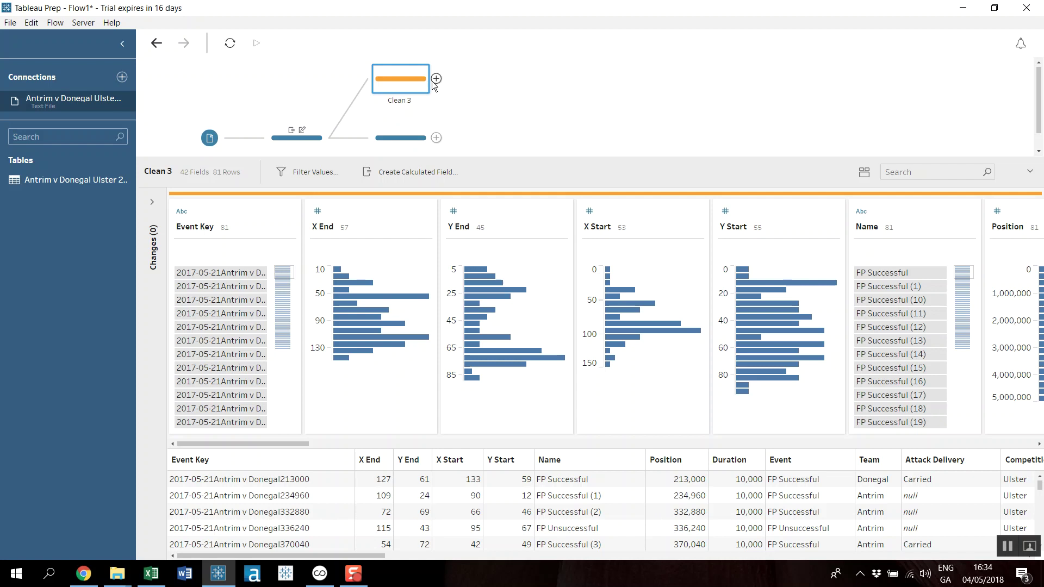
left_click(406, 137)
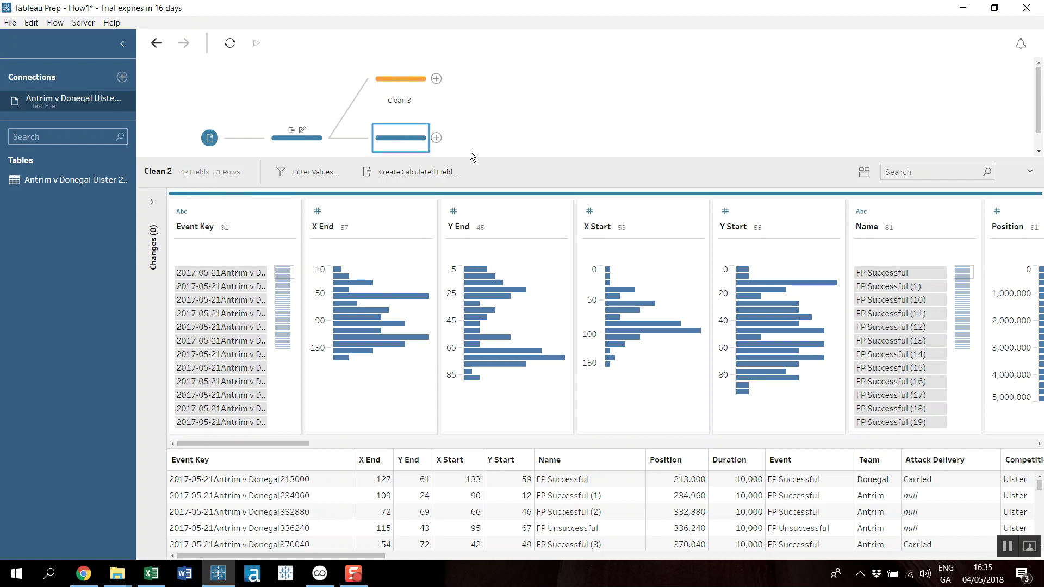
Remove the X End and Y End fields from the clean step.
left_click(425, 211)
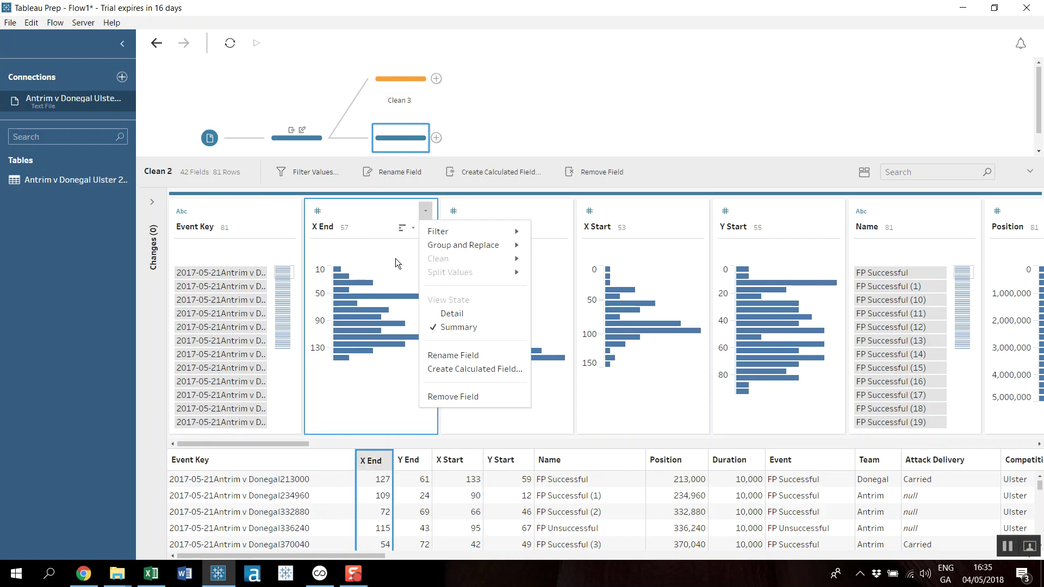
left_click(453, 397)
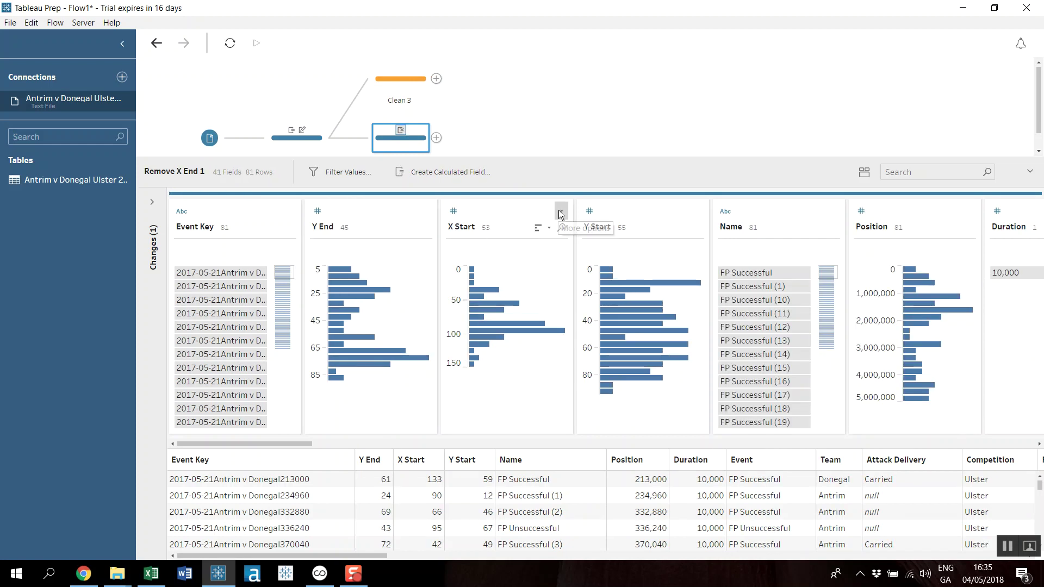
left_click(425, 210)
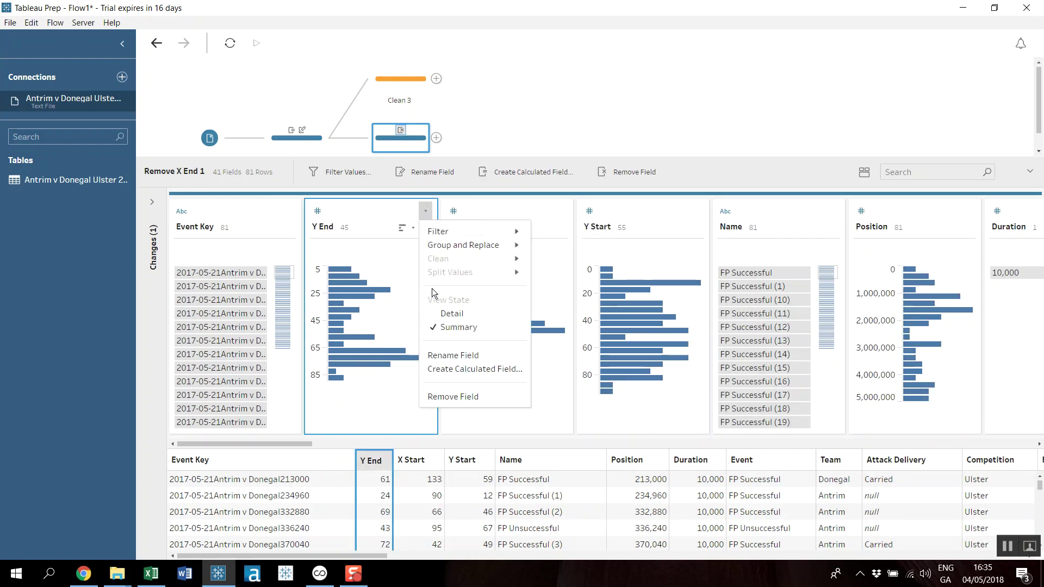
left_click(465, 395)
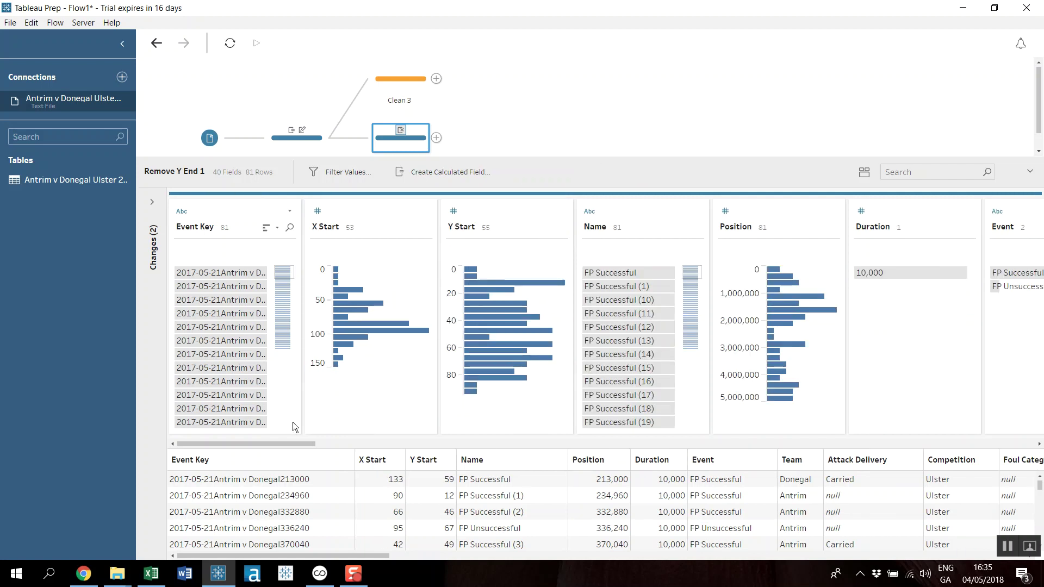
left_click_drag(286, 444, 1034, 434)
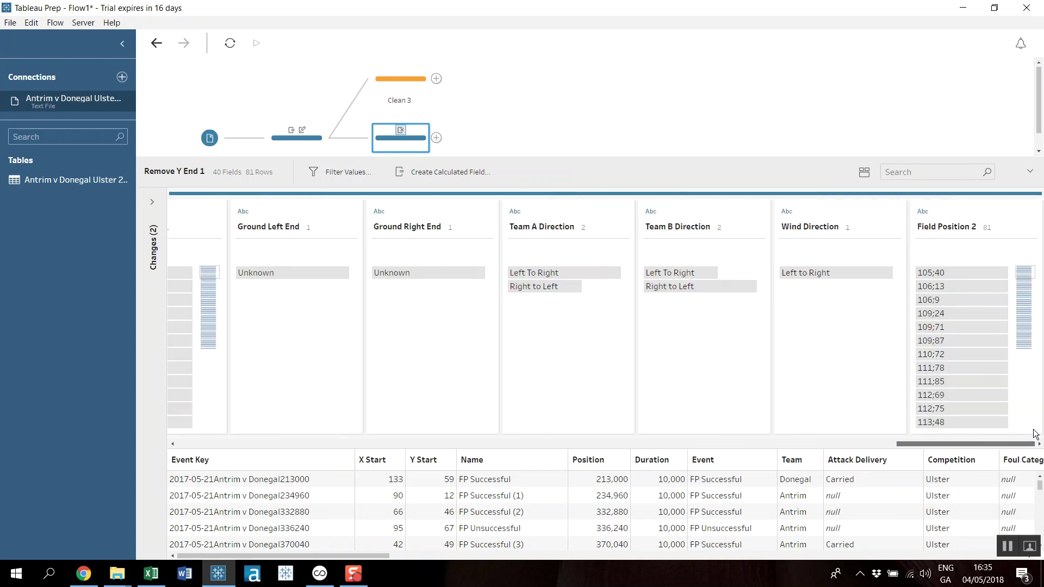
left_click_drag(935, 442, 217, 443)
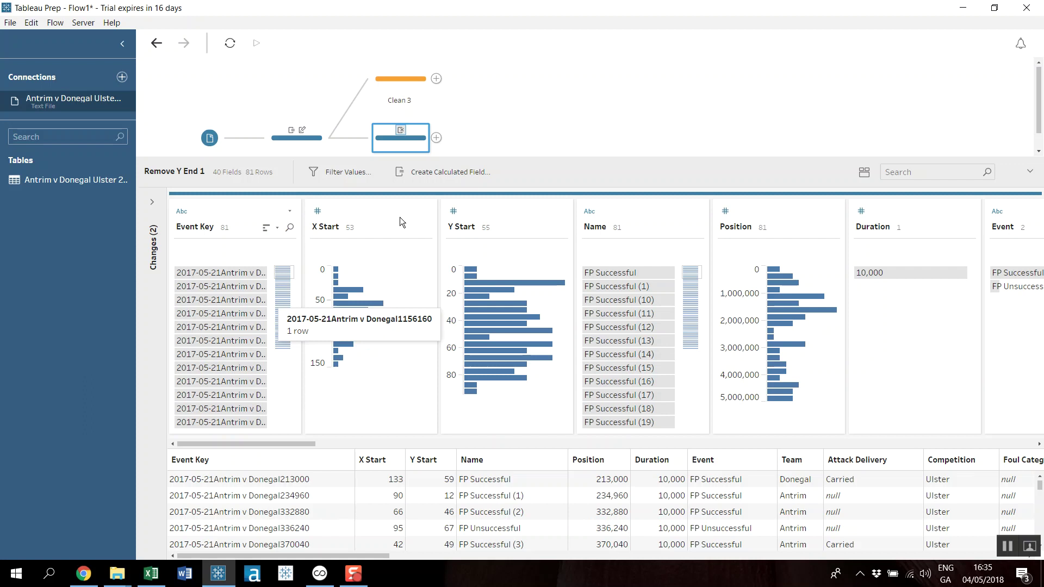
Add a calculated field named Path with the formula 1.
left_click(450, 170)
type("Path")
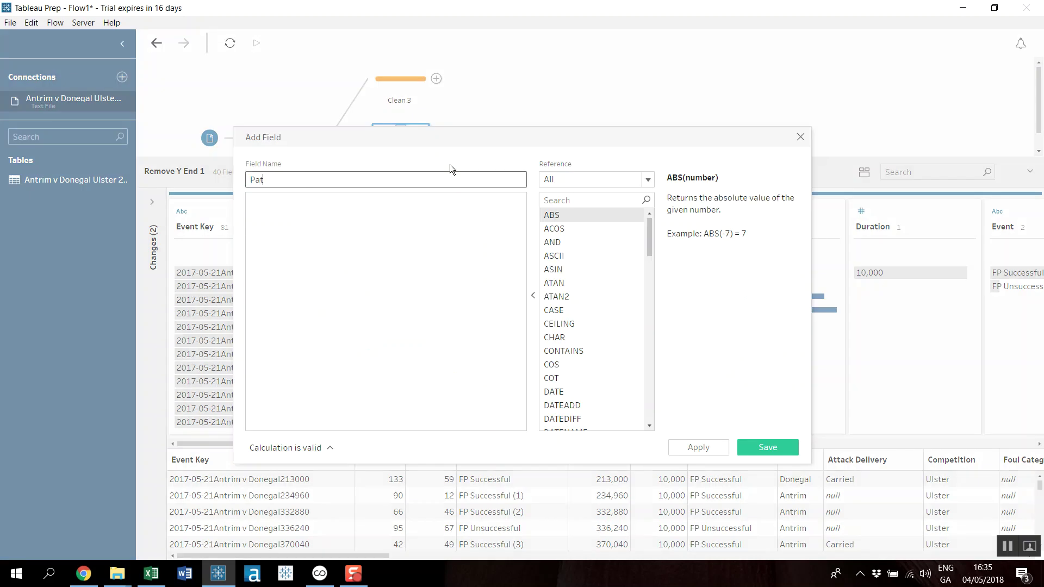
left_click(372, 213)
type("1")
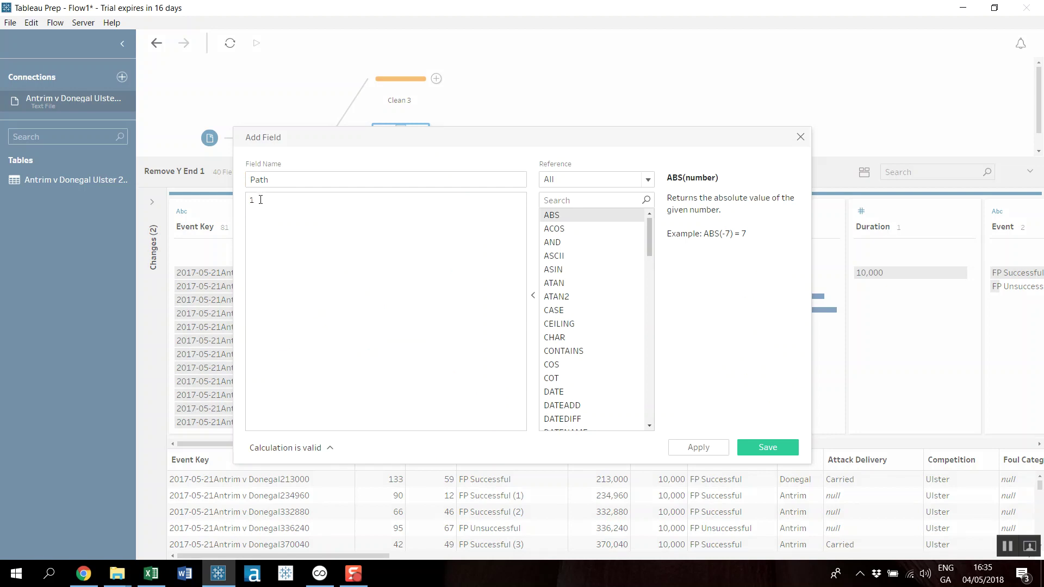
left_click(769, 448)
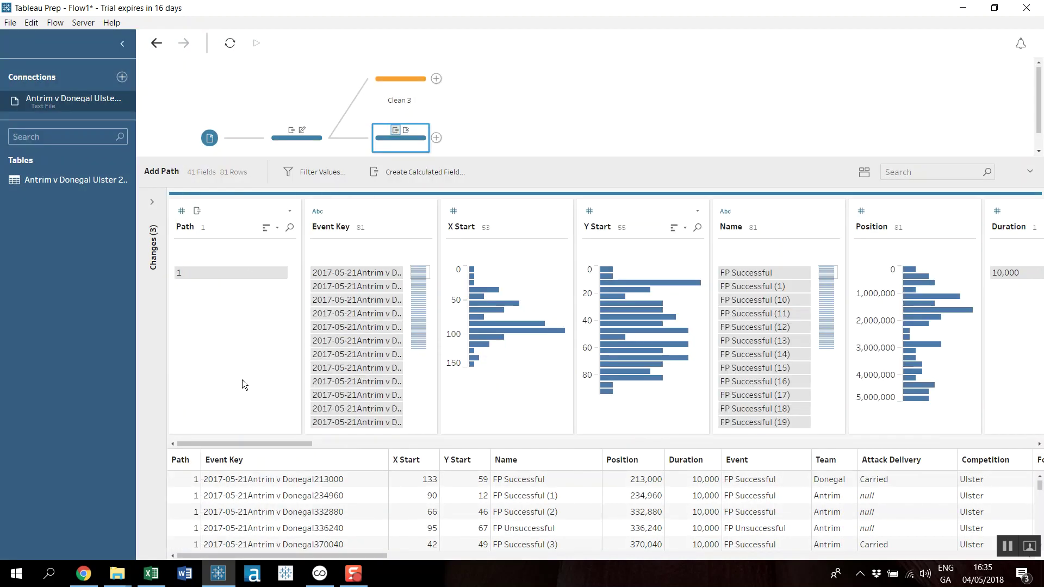
In Clean 3, remove X Start and Y Start, undoing an accidental removal of Name.
left_click(401, 77)
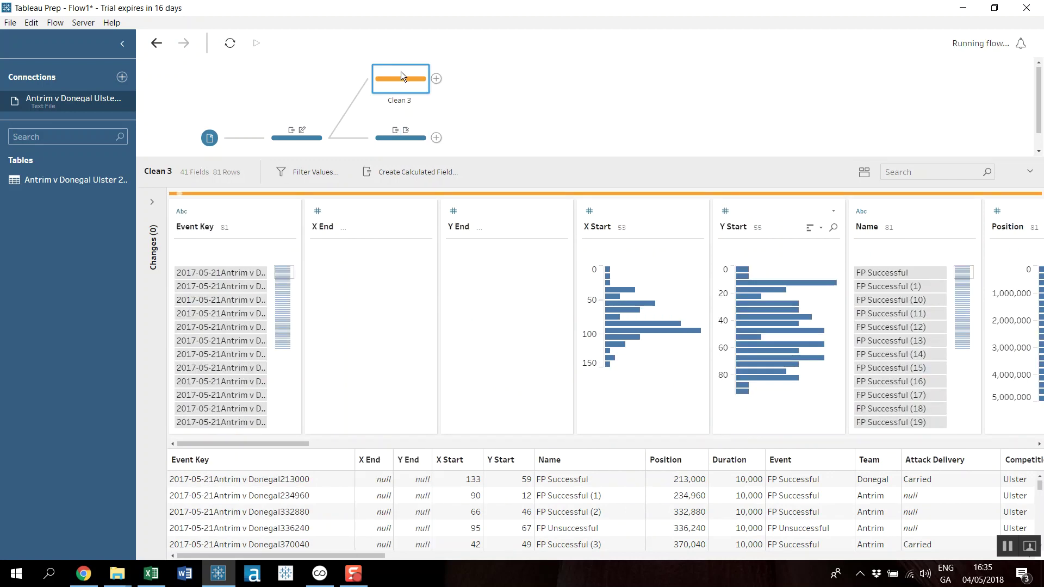
left_click(697, 210)
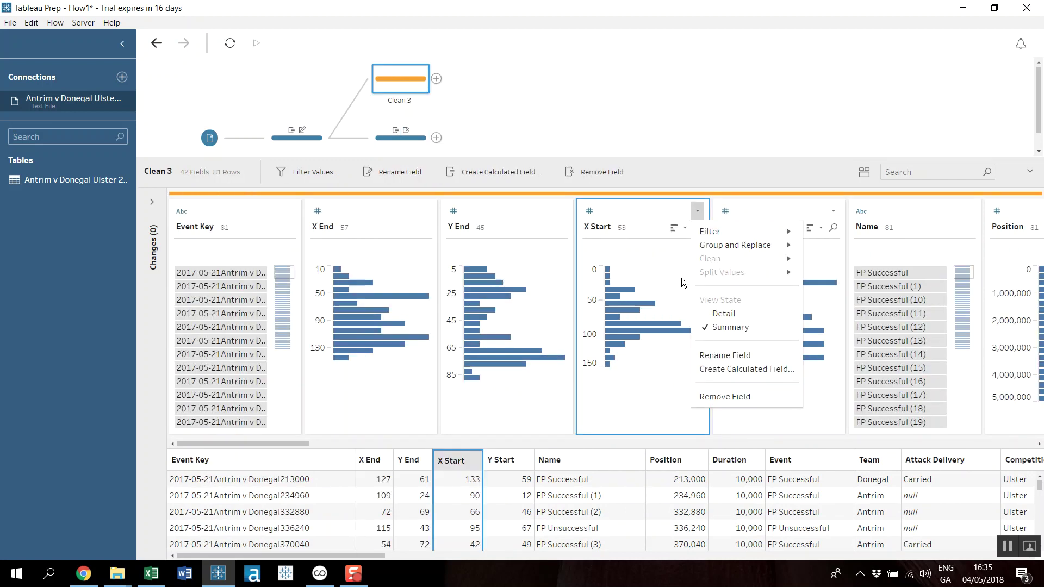
left_click(725, 396)
left_click(832, 210)
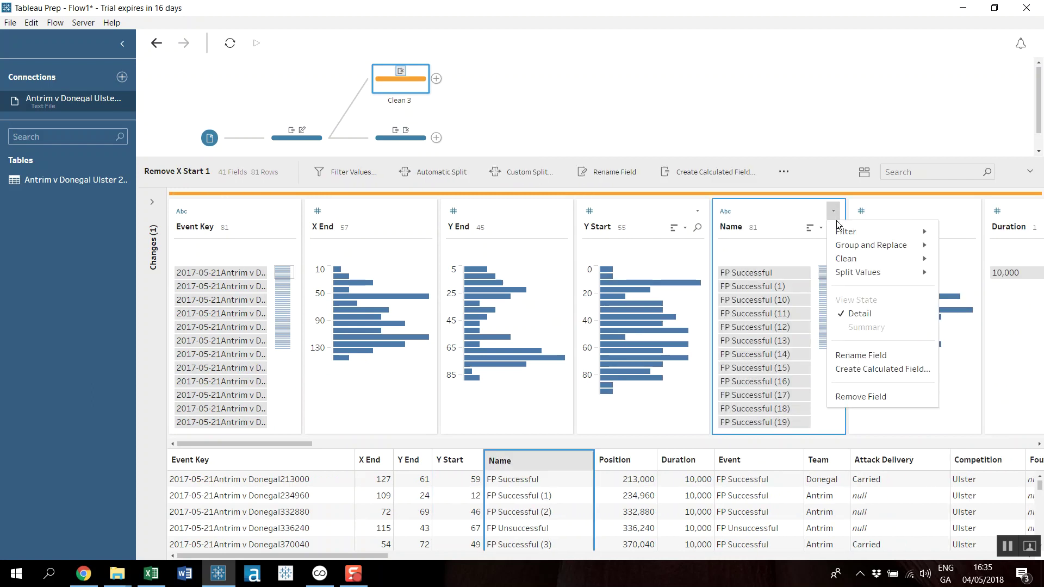
left_click(882, 397)
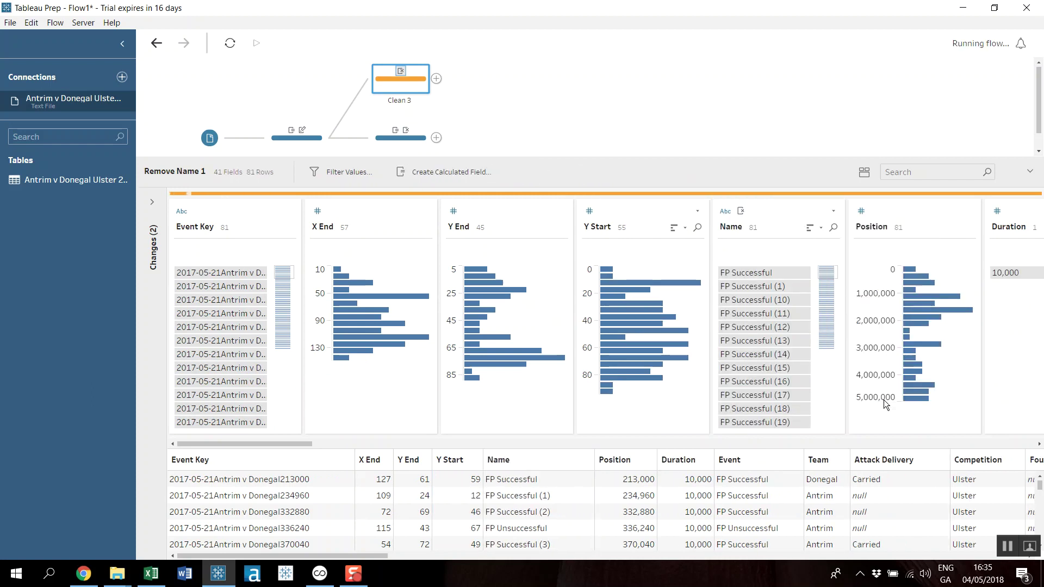
right_click(456, 232)
left_click(319, 226)
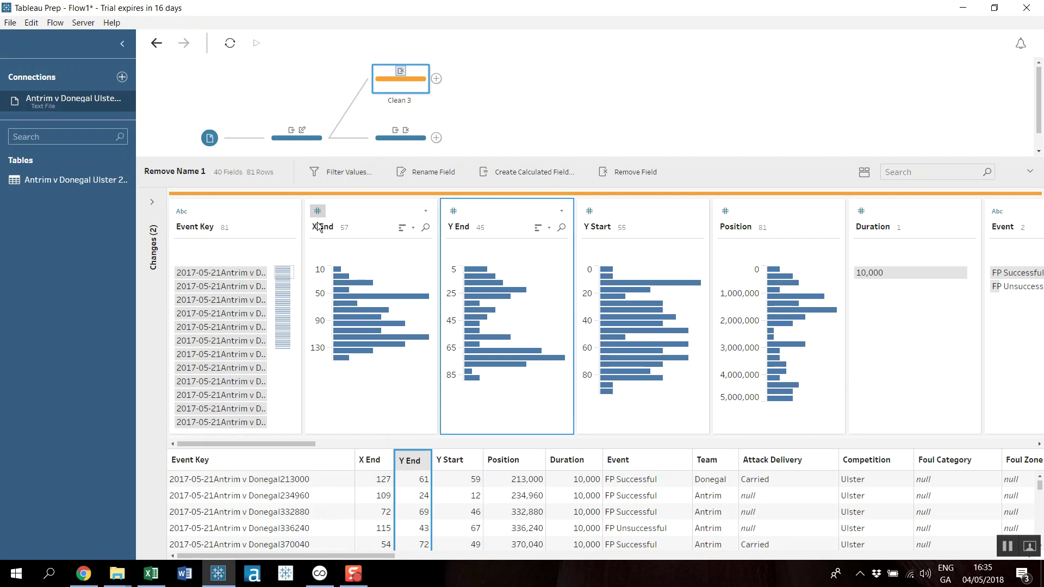
left_click(155, 43)
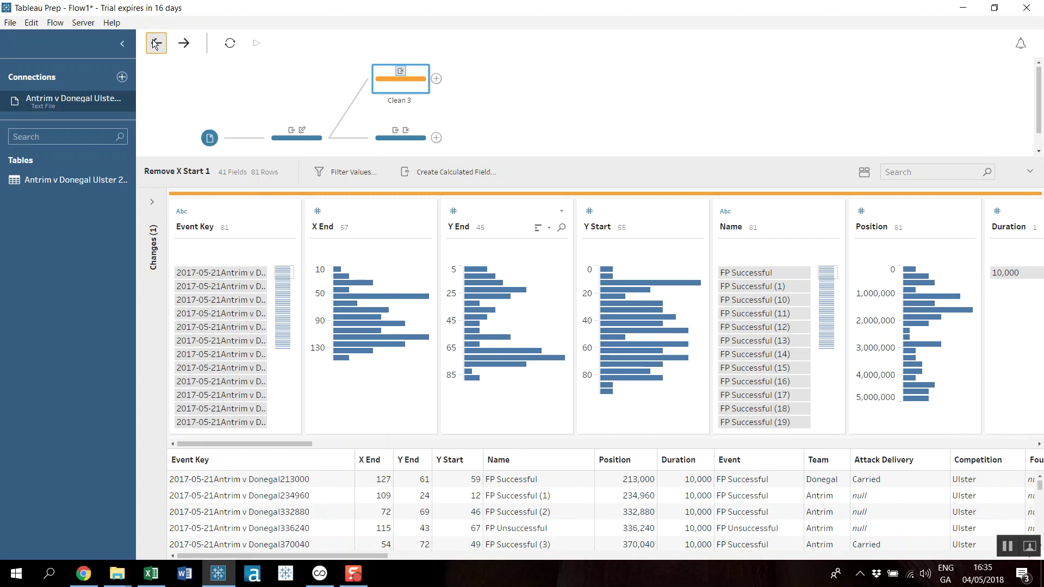
left_click(697, 210)
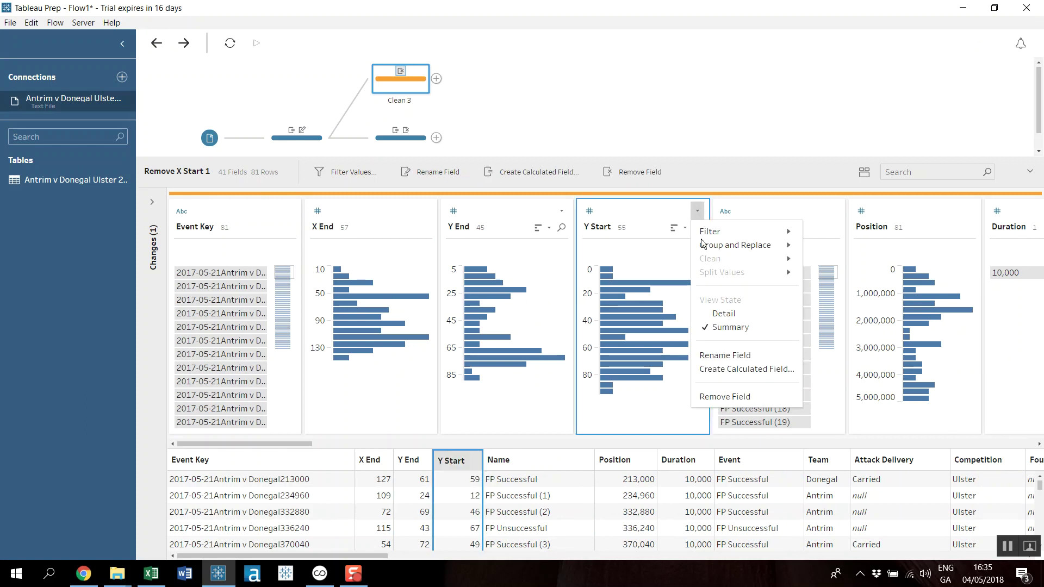
left_click(724, 395)
Rename Clean 3's X End field to X and begin renaming Y End to Y.
right_click(328, 227)
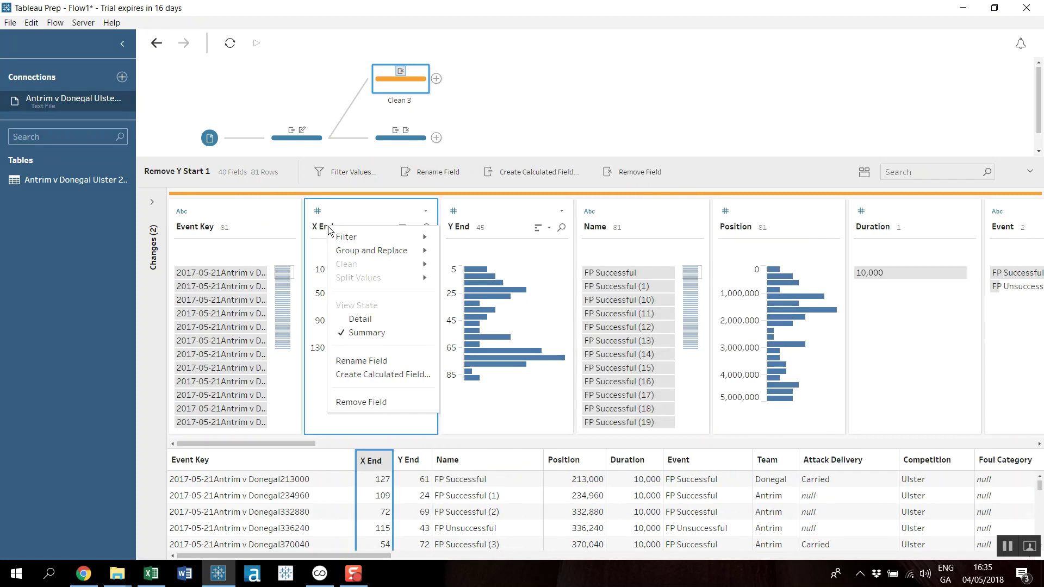
left_click(368, 361)
type("X")
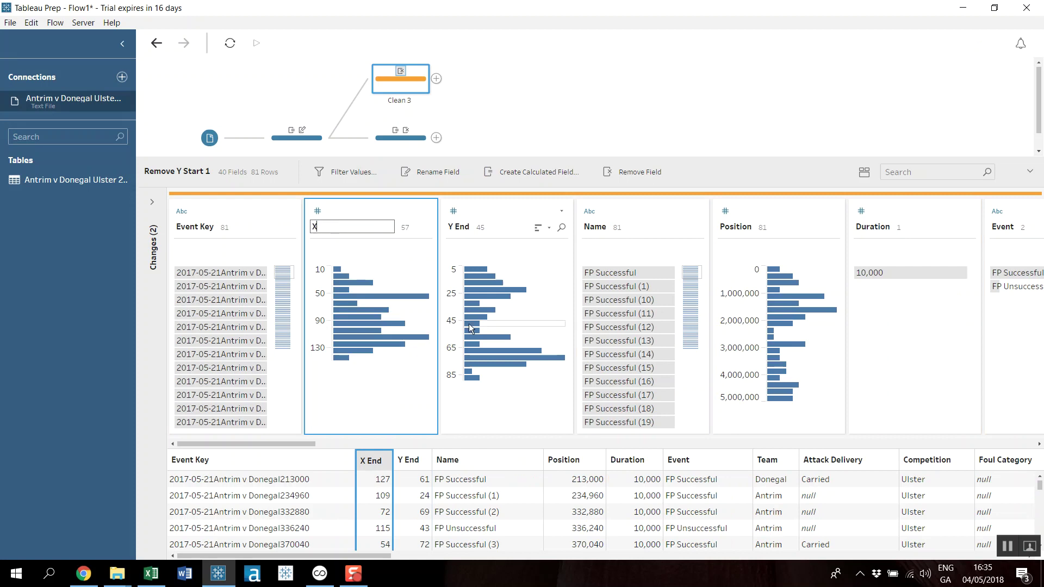
left_click(463, 232)
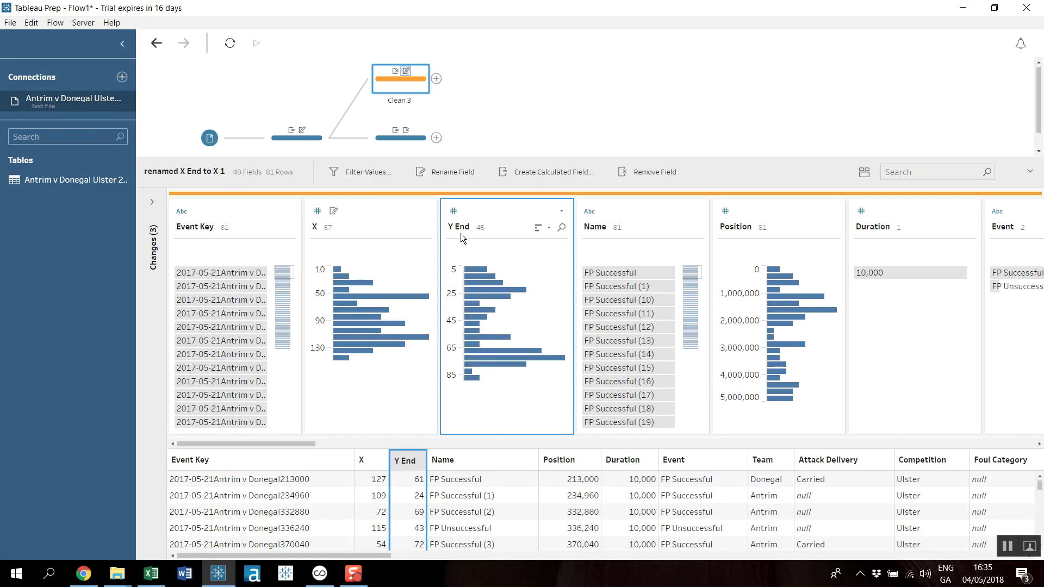
right_click(462, 238)
left_click(492, 362)
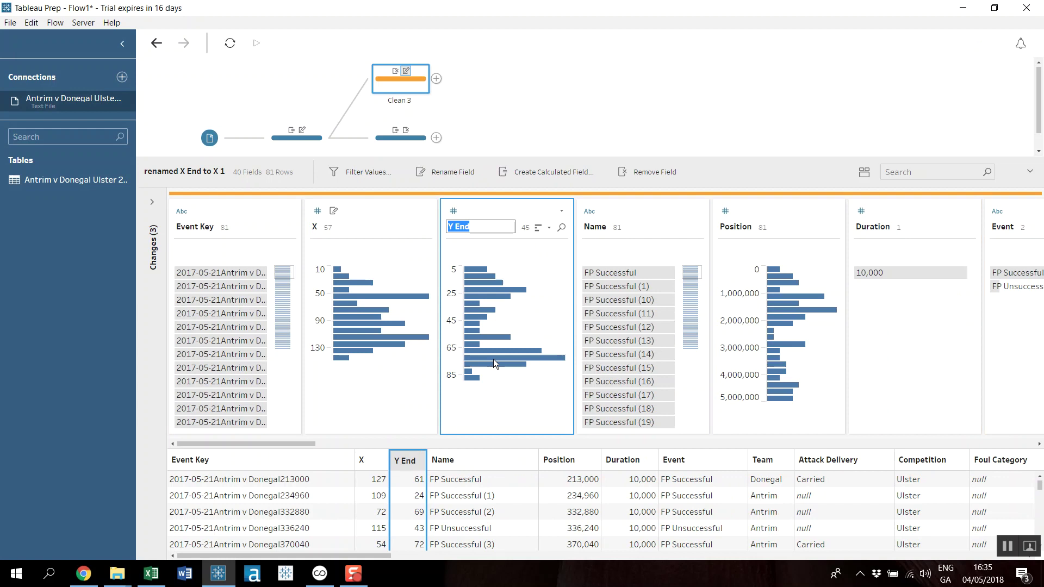
type("Y")
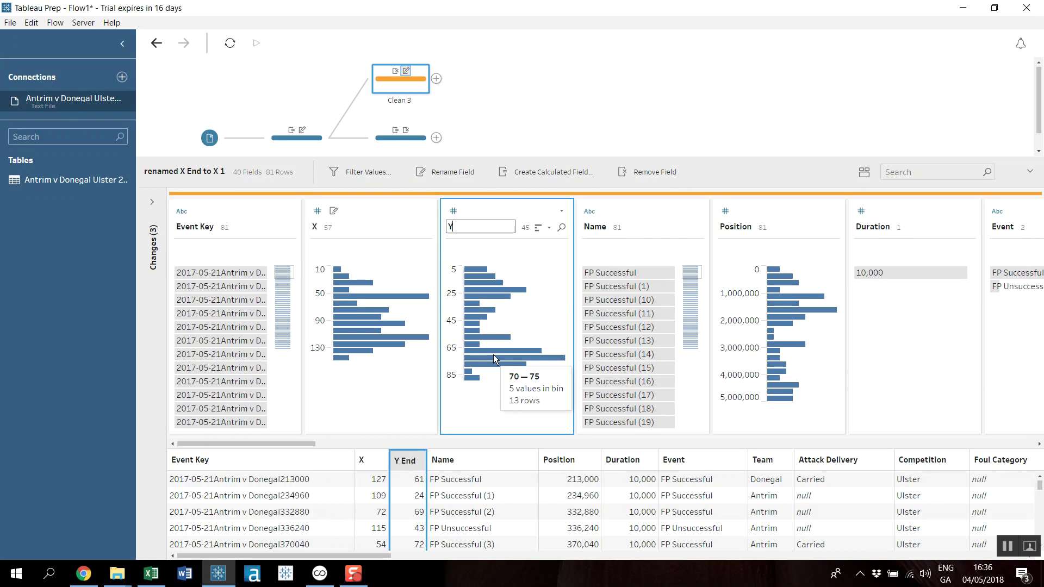
In Clean 2, rename X Start to X and also rename the Y Start field.
left_click(400, 142)
right_click(471, 229)
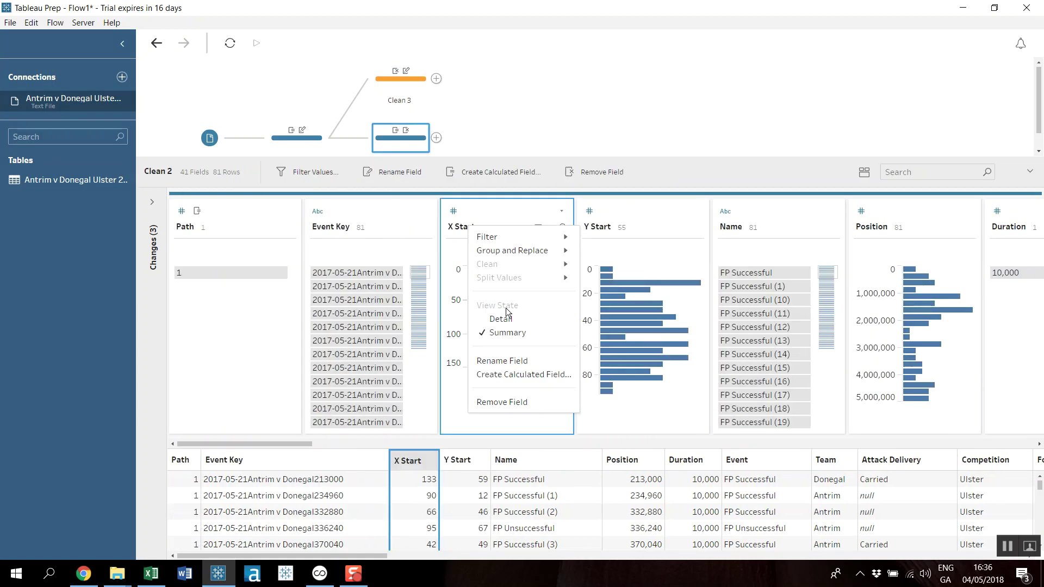
left_click(501, 360)
type("X 1")
key("Return")
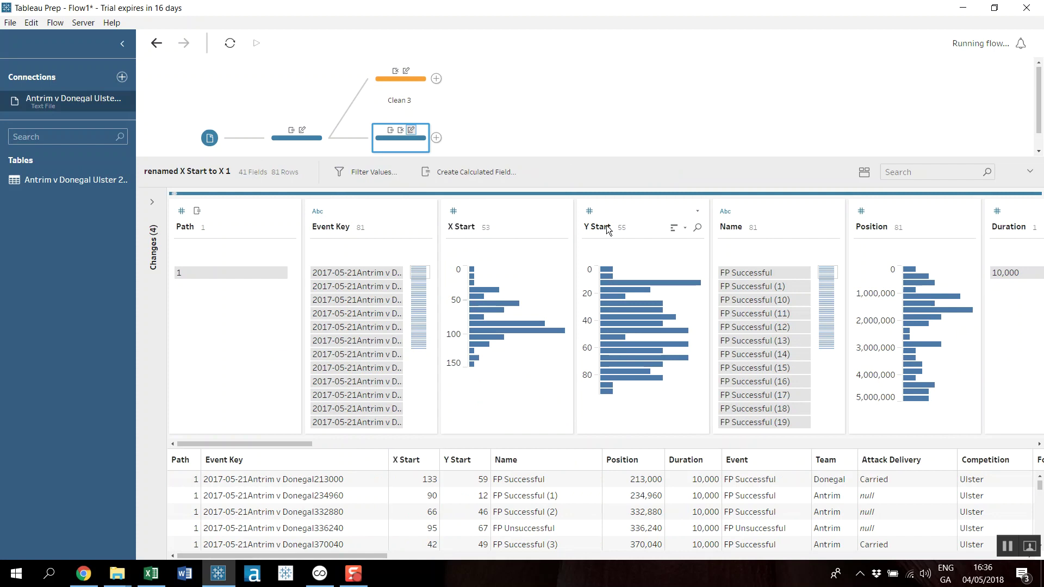
left_click(608, 230)
right_click(594, 228)
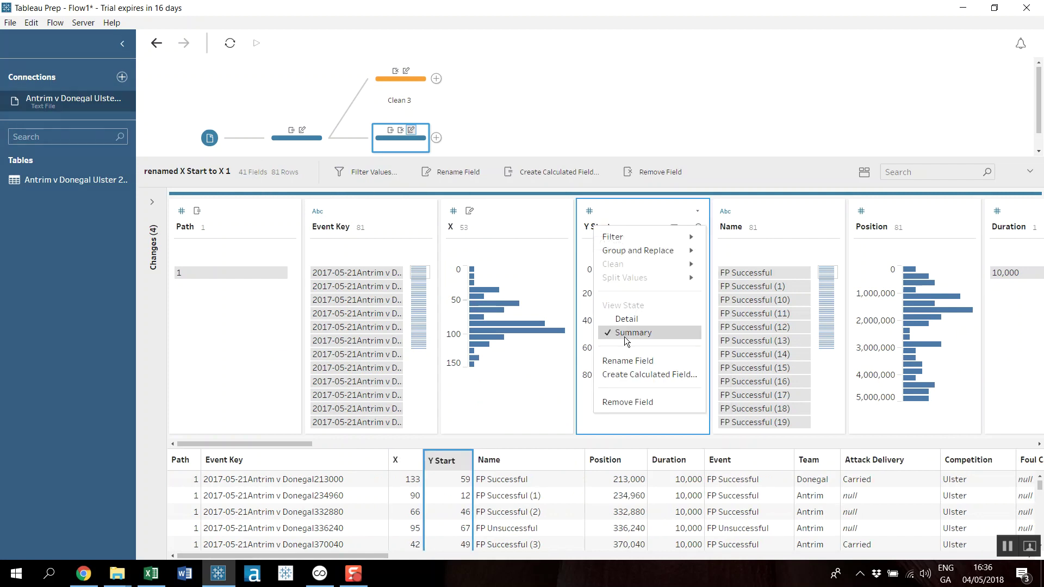
left_click(622, 359)
type("Y 1")
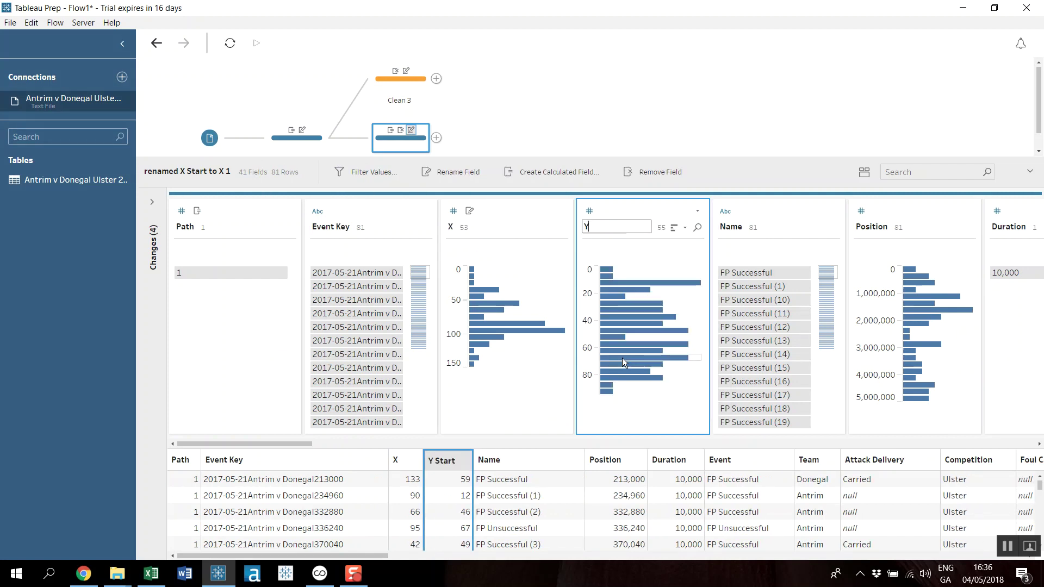
key("Return")
left_click(402, 81)
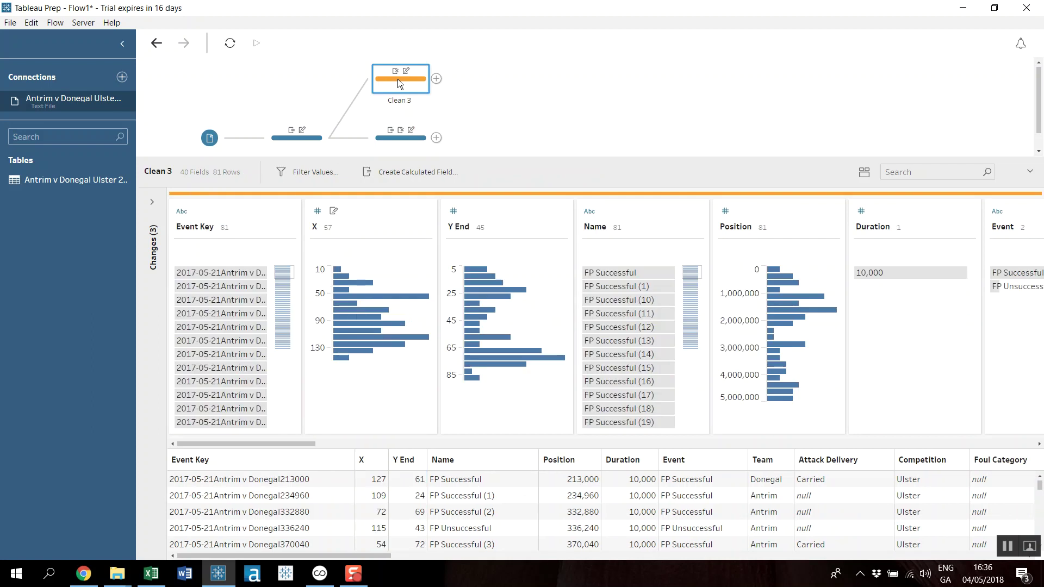
Add a calculated field named Path with the formula 2 to Clean 3.
left_click(401, 171)
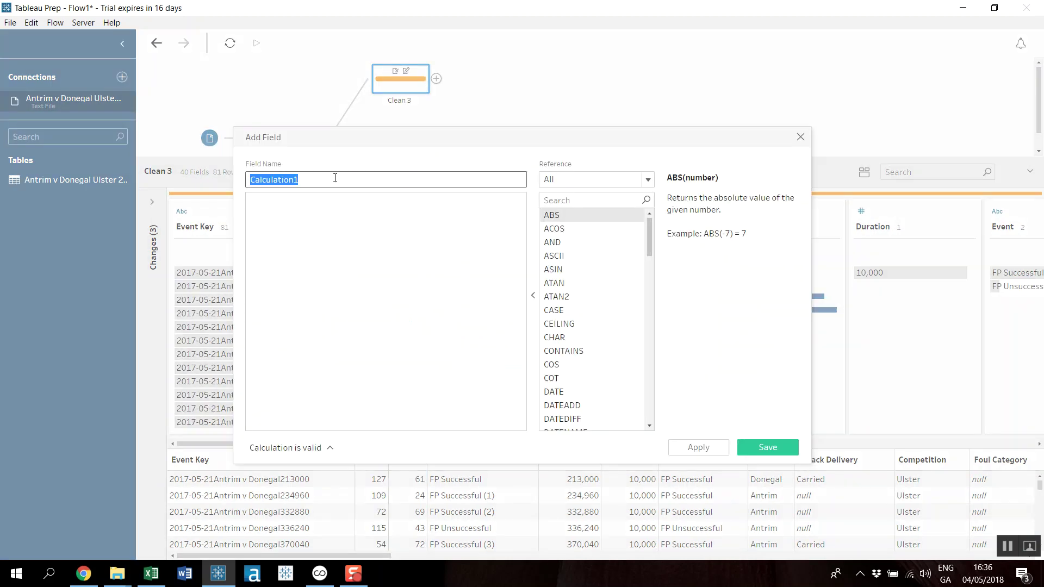
type("Path")
left_click(324, 205)
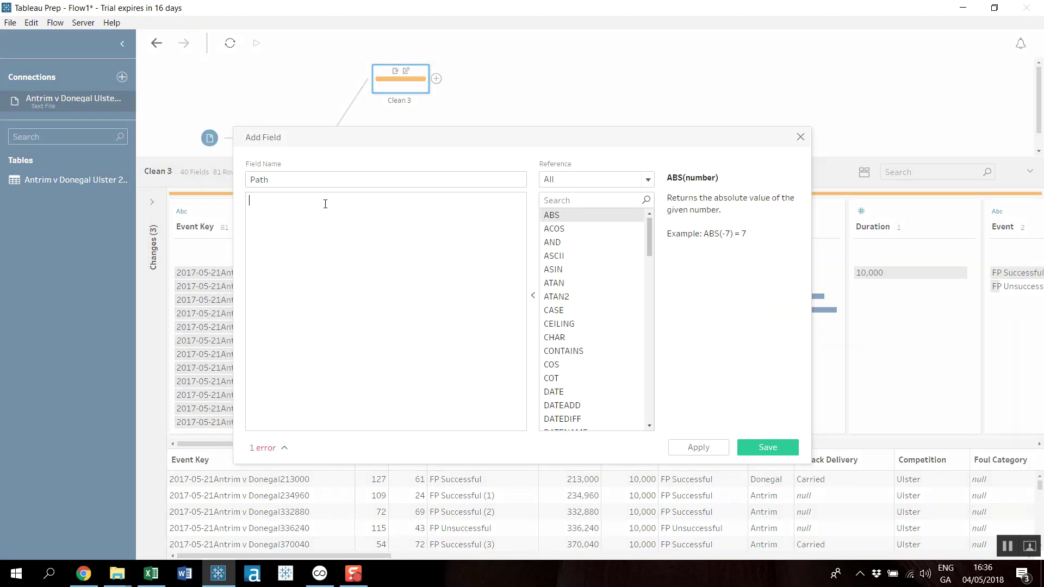
type("2")
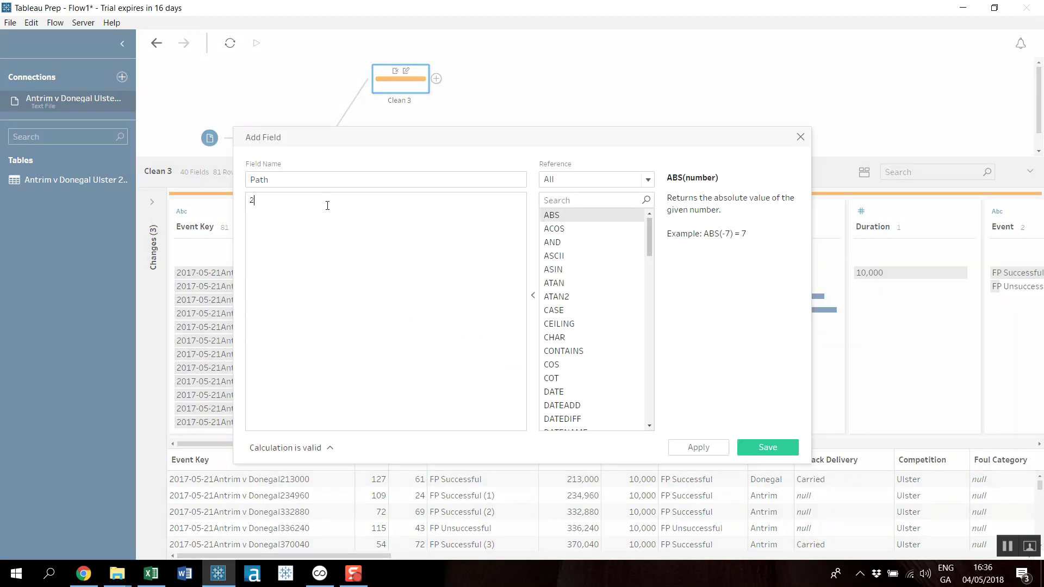
left_click(769, 447)
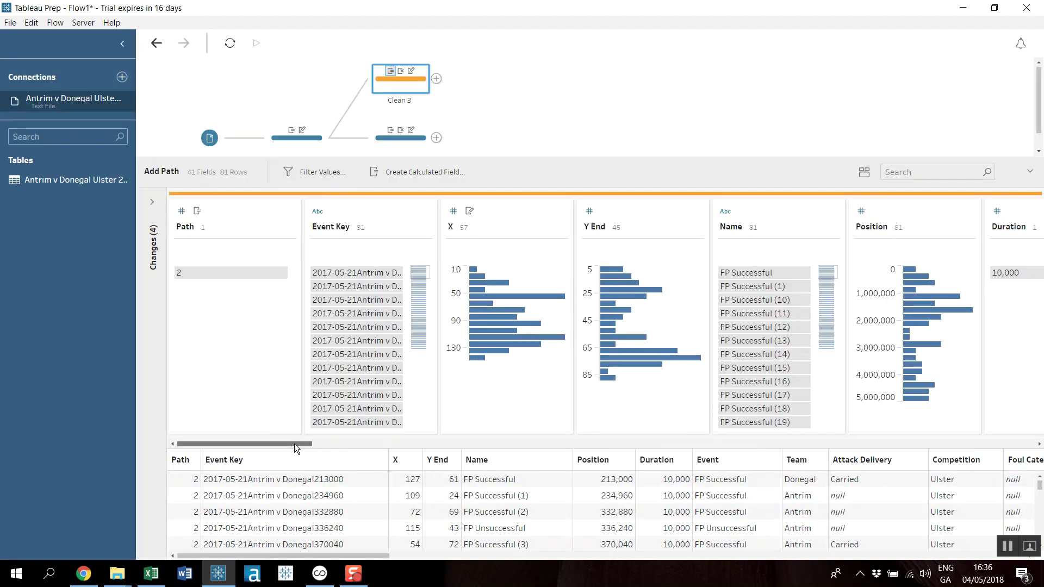
left_click_drag(295, 444, 168, 424)
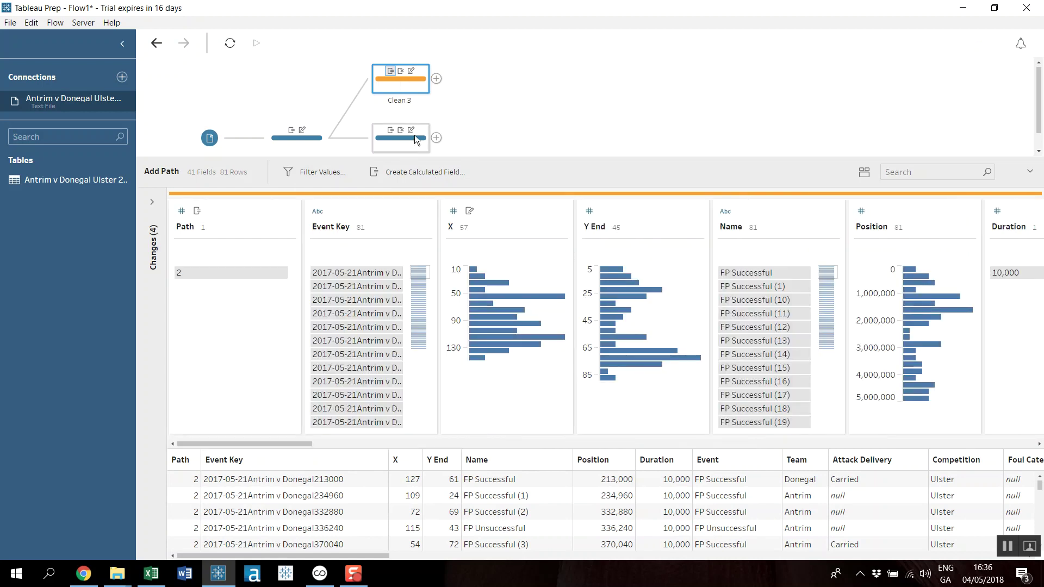
Union Clean 2 with Clean 3 into Union 1 and inspect its mismatched Y fields.
left_click_drag(415, 136, 403, 103)
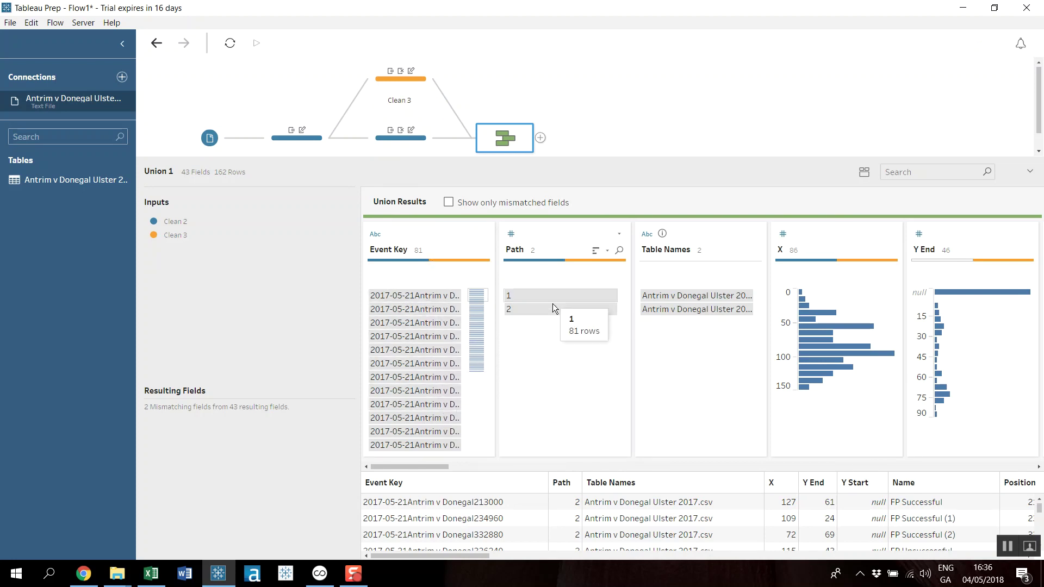
left_click_drag(419, 466, 465, 471)
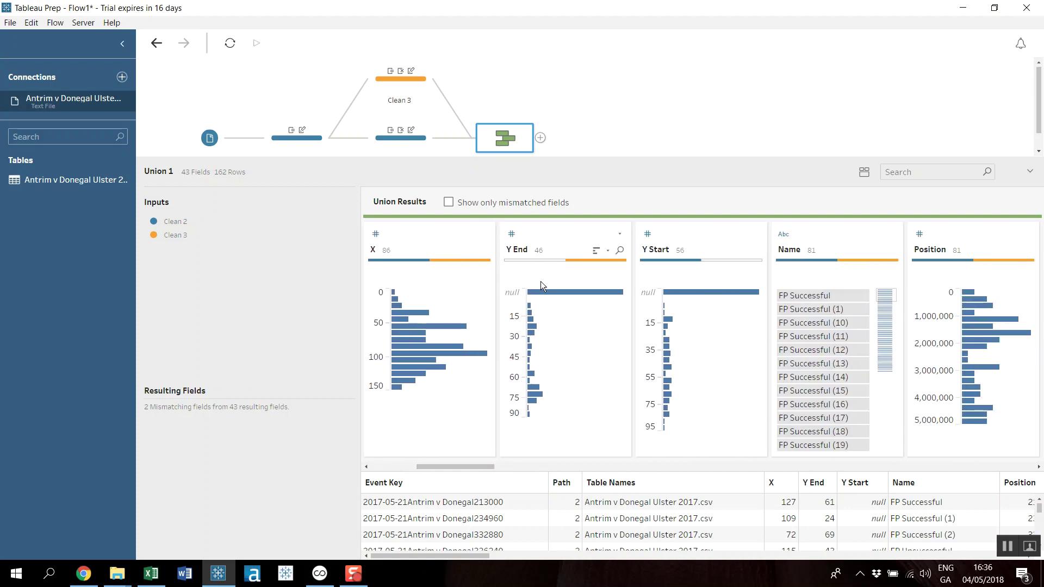
Rename Clean 2's Y Start field to Y.
left_click(412, 143)
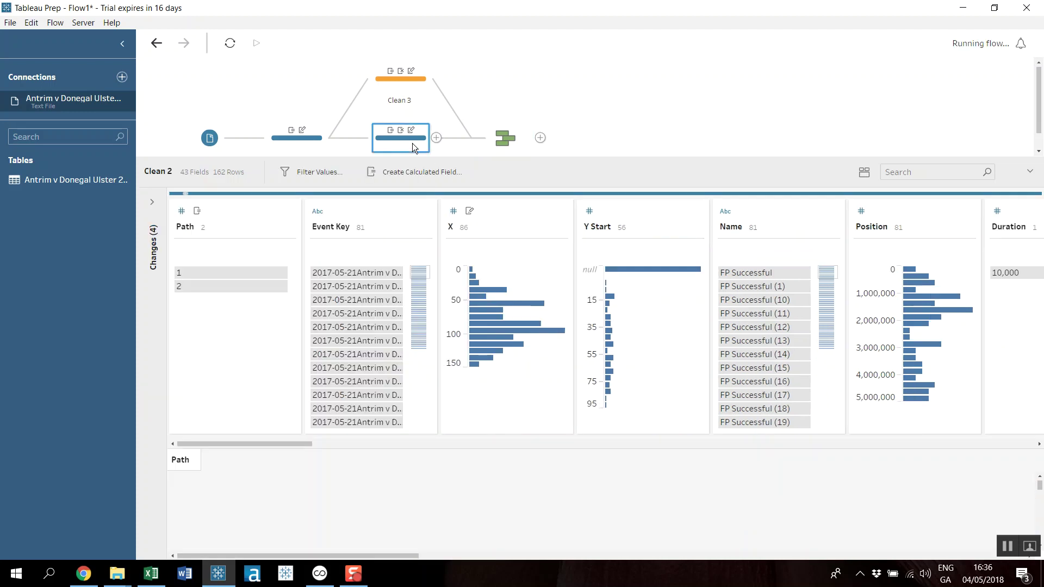
right_click(596, 232)
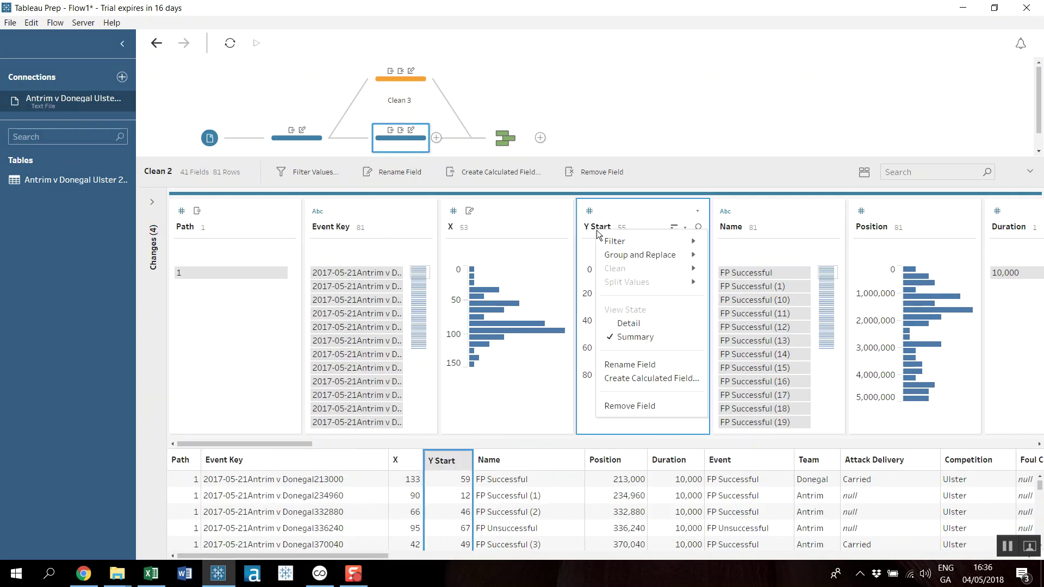
left_click(627, 365)
type("Y")
key("Return")
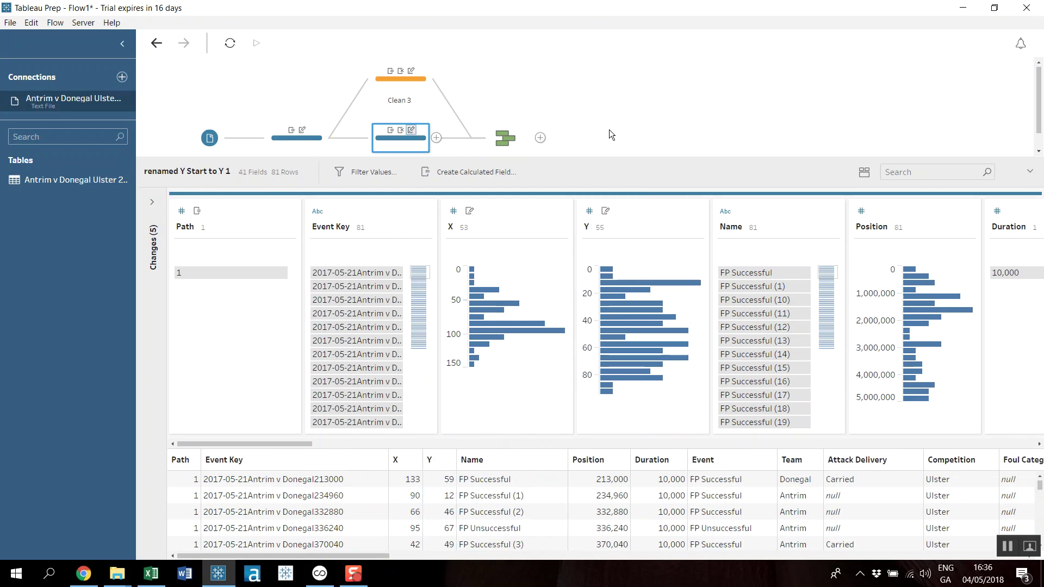
Rename Clean 3's Y End field to Y and check that Union 1 has no mismatches.
left_click(401, 87)
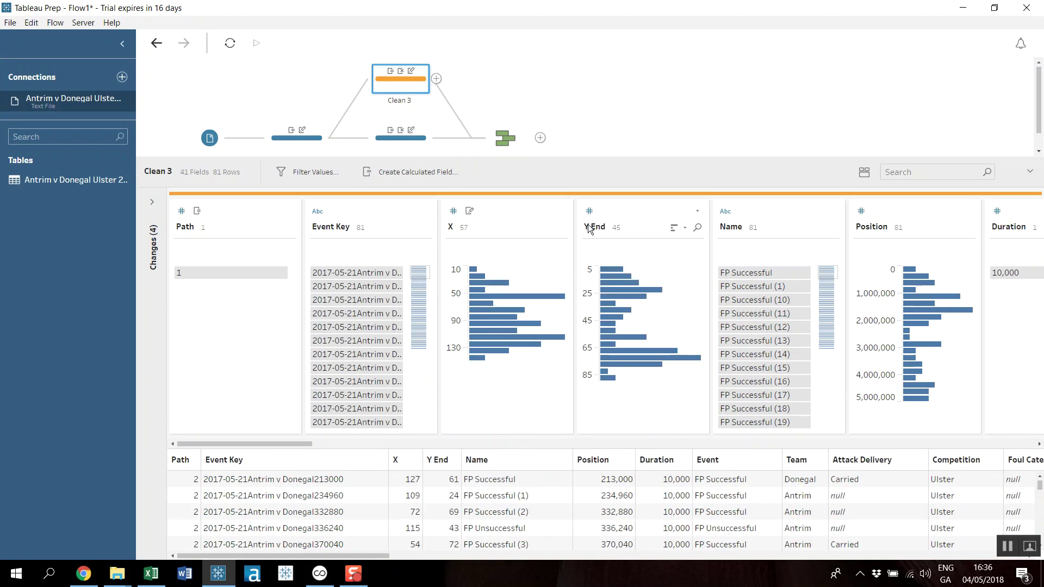
left_click(697, 211)
left_click(620, 353)
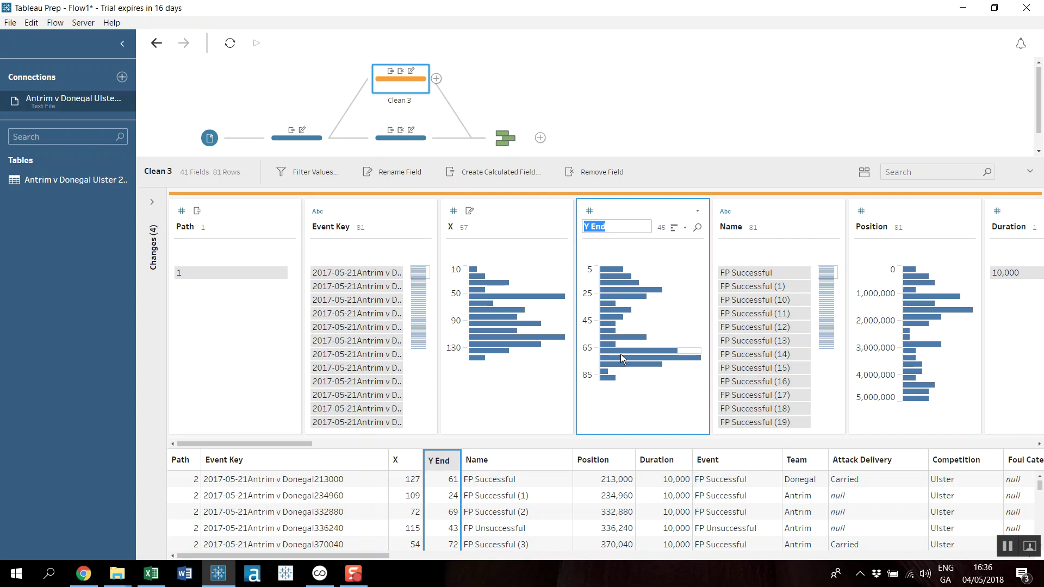
type("Y 1")
key("Return")
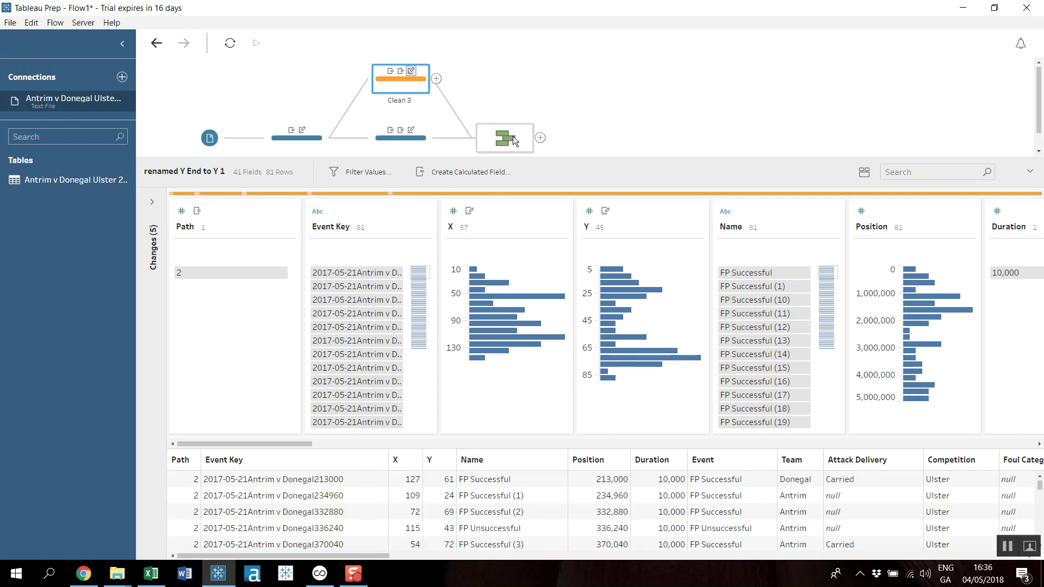
left_click(513, 136)
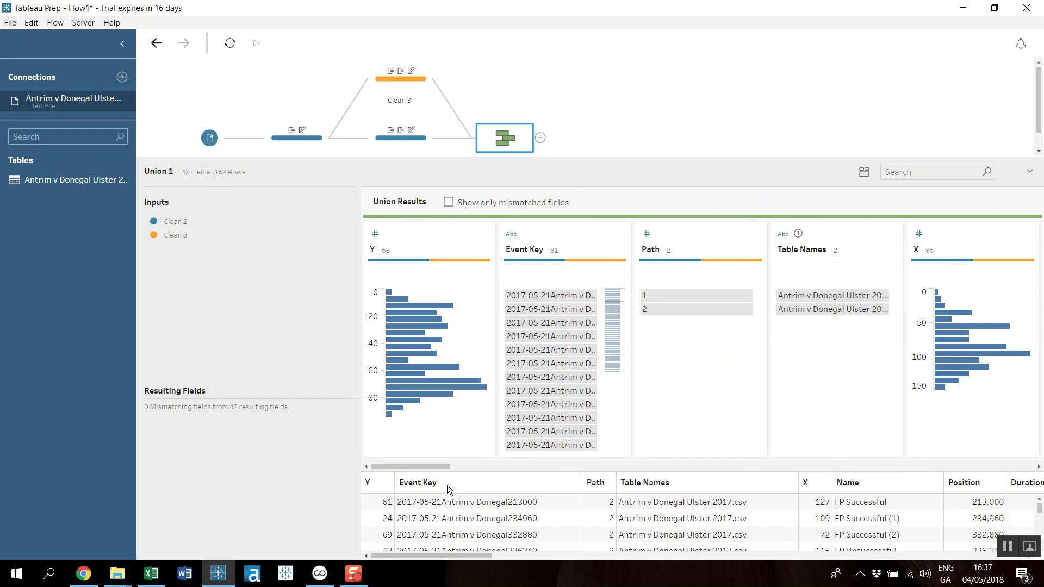
left_click_drag(427, 467, 377, 461)
scroll(610, 134, "down", 1)
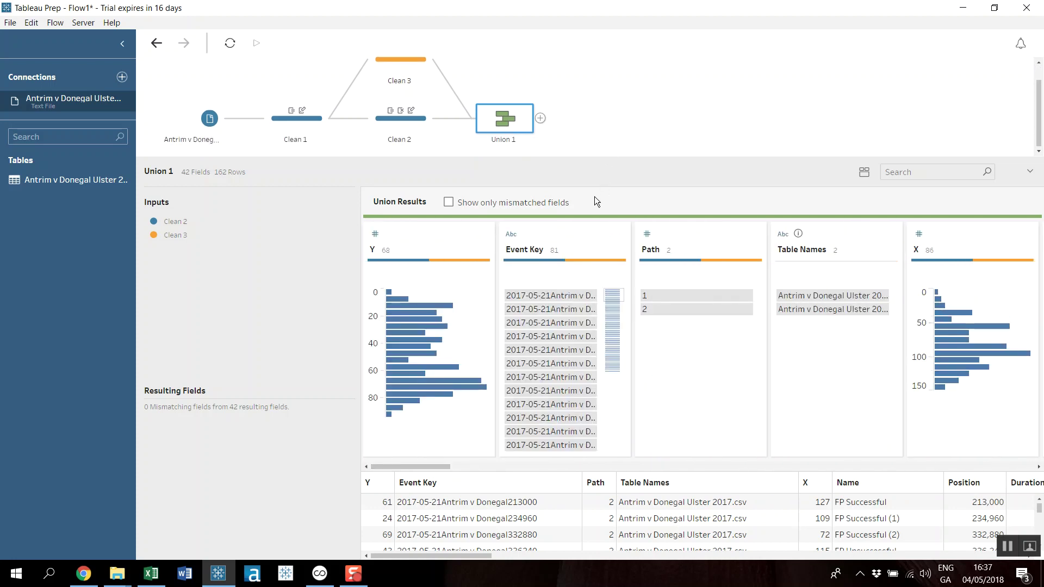
Add a Clean 4 step after Union 1 and preview its output in Tableau Desktop.
left_click(540, 118)
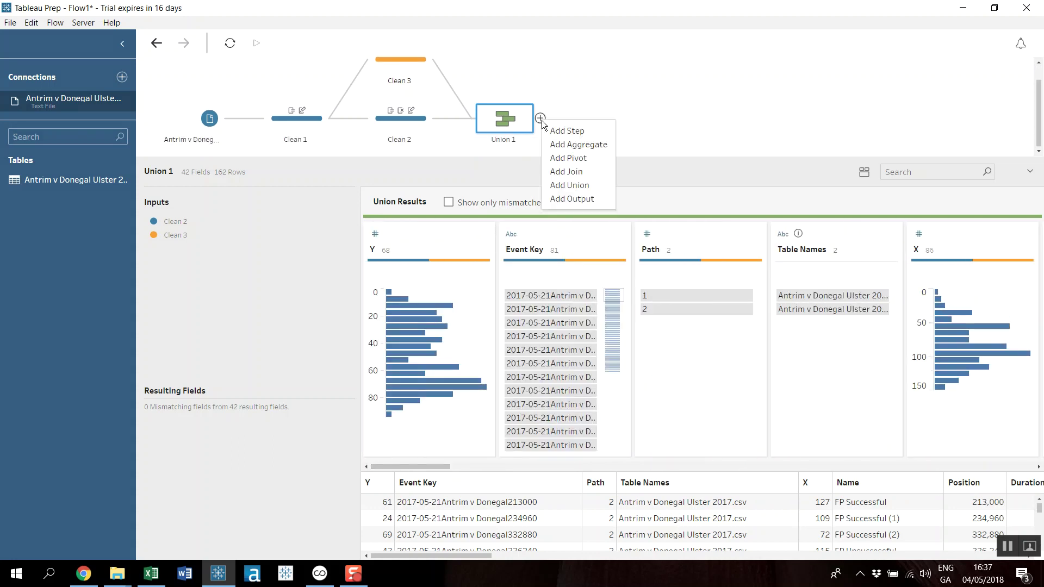
left_click(570, 130)
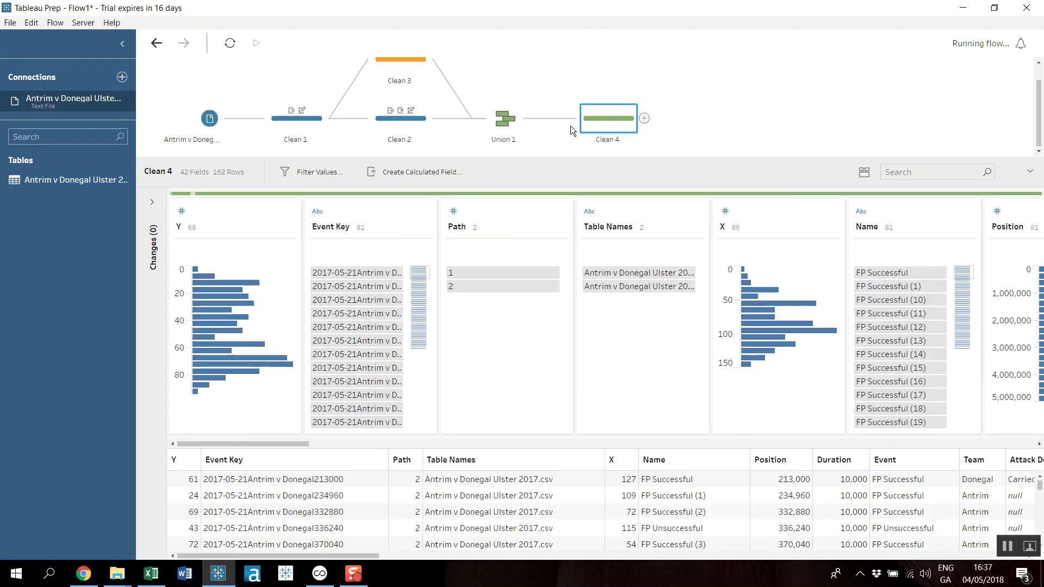
right_click(612, 116)
left_click(641, 159)
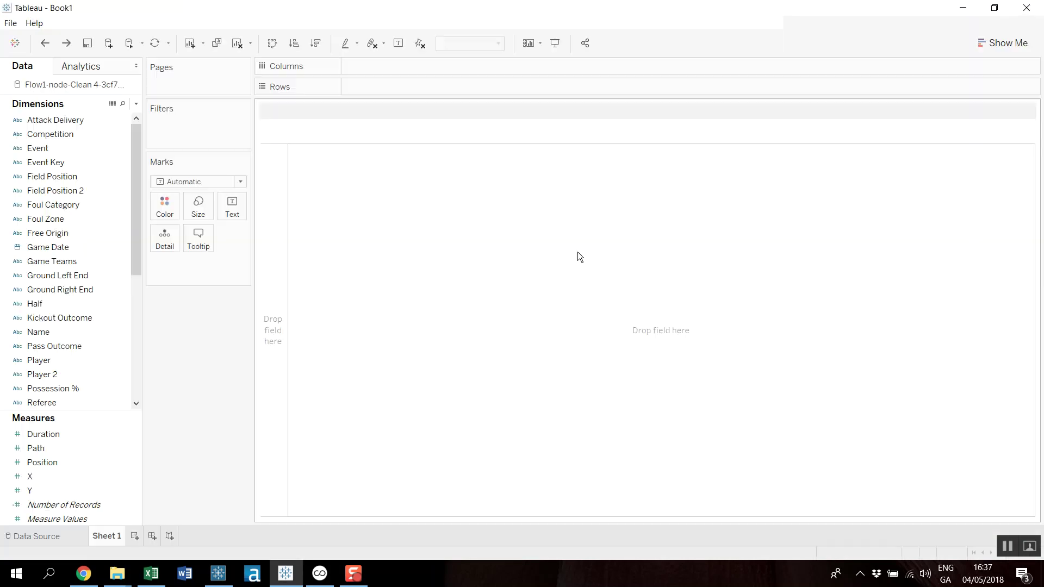
Plot SUM(X) on Columns against SUM(Y) on Rows.
left_click(106, 446)
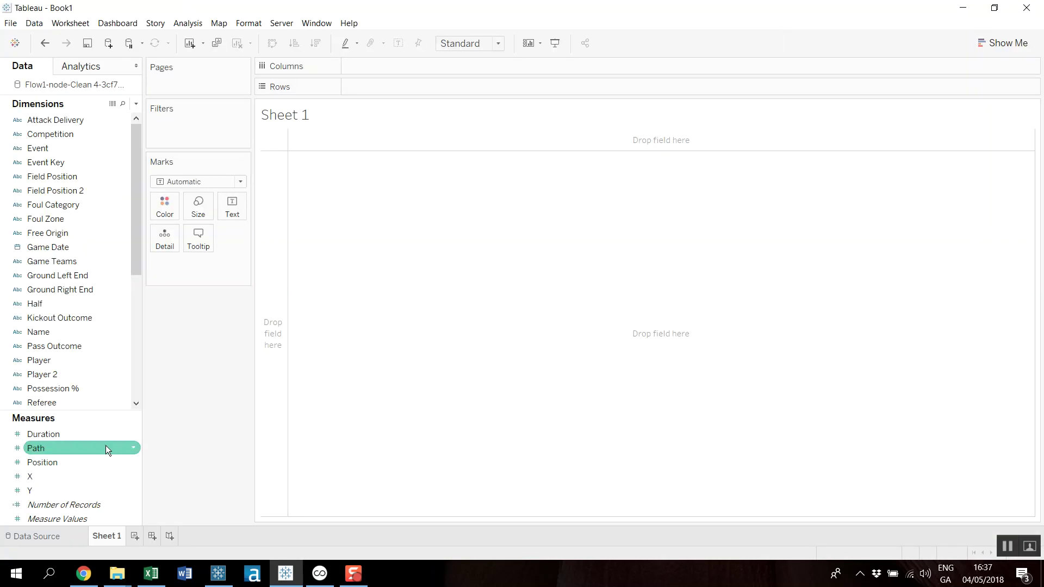
left_click(41, 476)
left_click_drag(41, 474, 370, 69)
left_click(48, 496)
left_click_drag(49, 496, 370, 90)
Add pitch-grey.png as a background image for the data source.
left_click(218, 23)
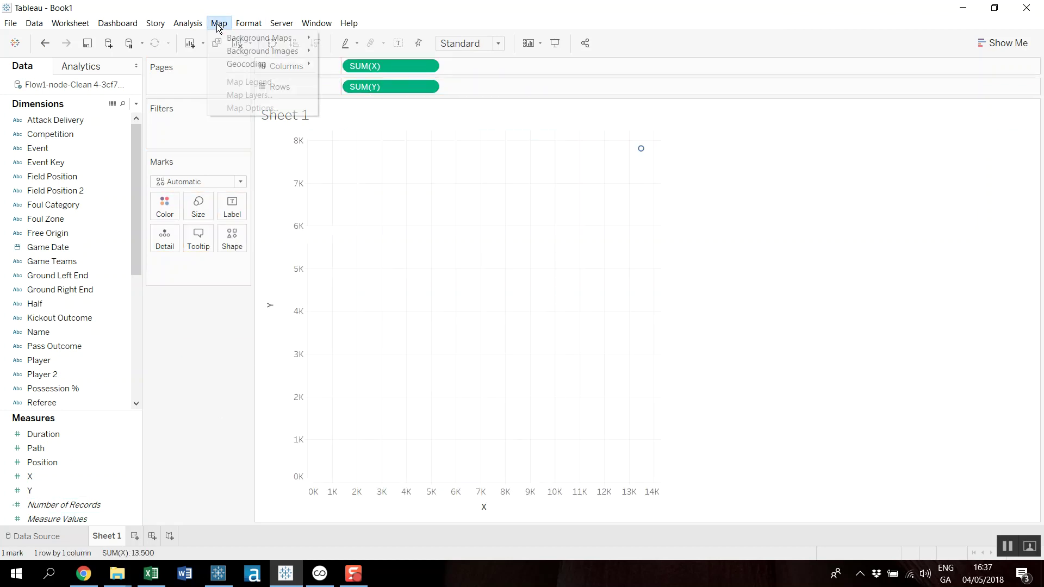
mouse_move(258, 52)
left_click(352, 54)
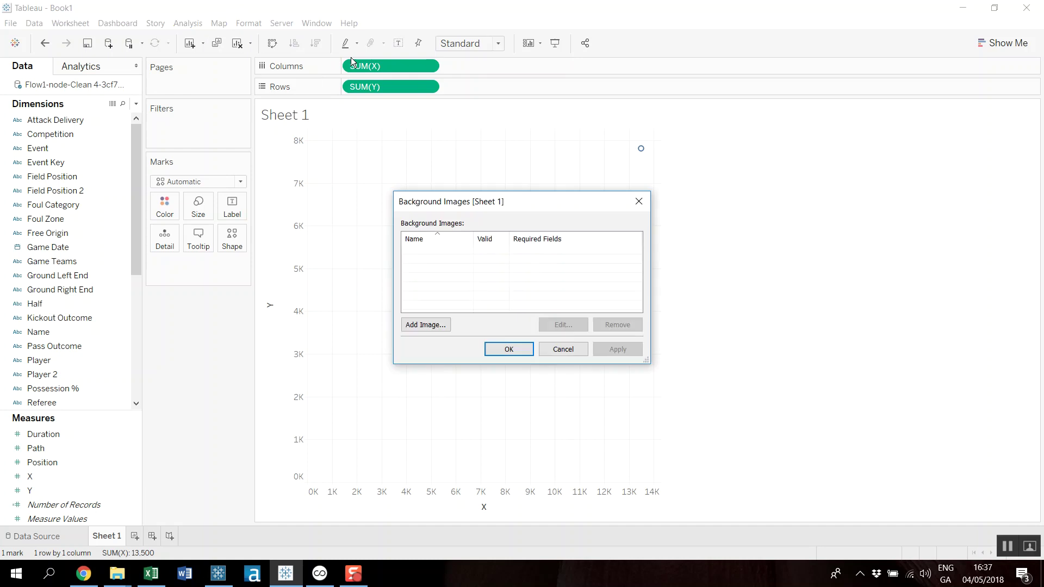
left_click(436, 328)
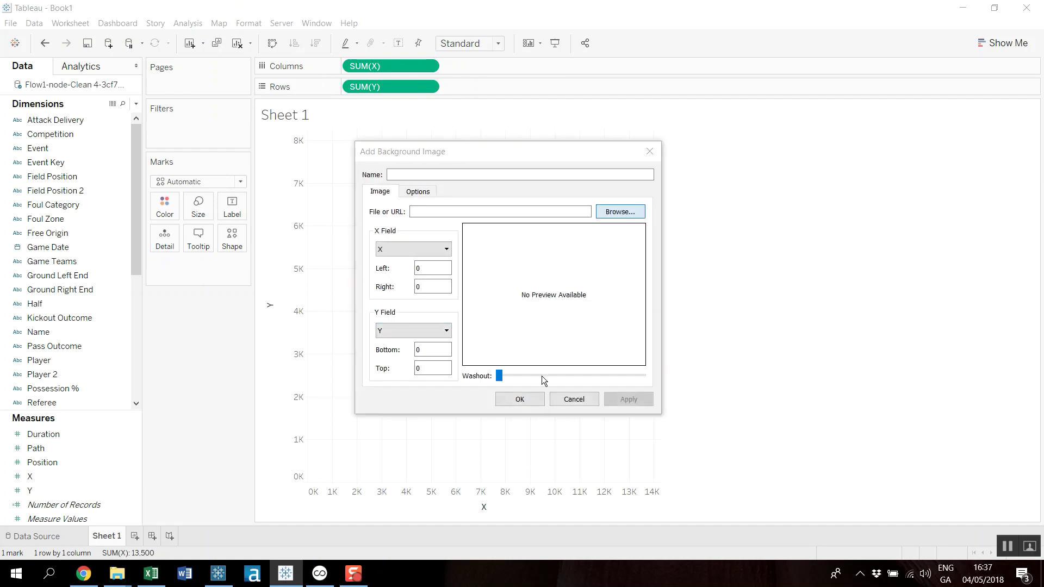
key("Return")
type("pit")
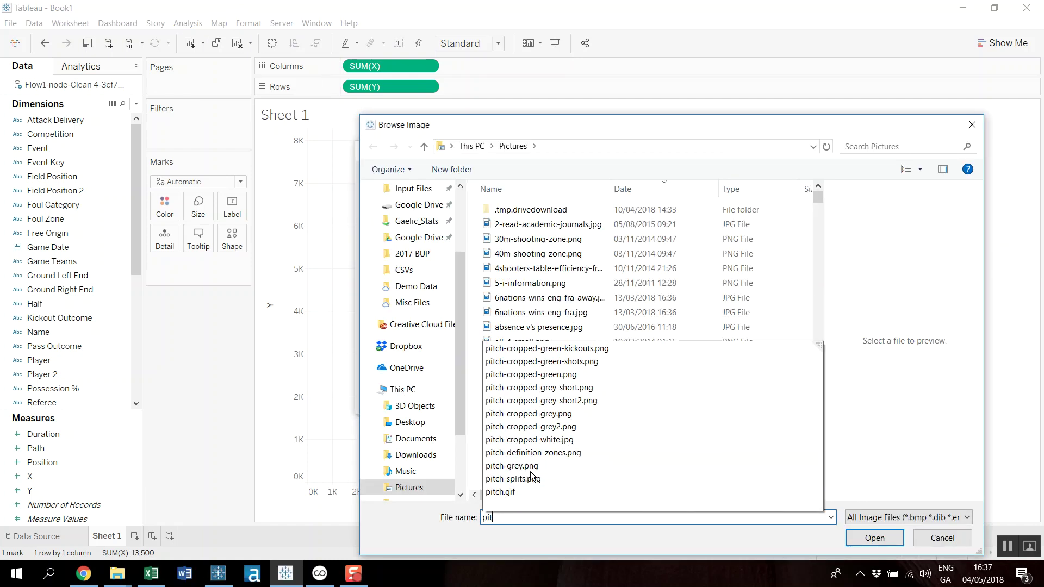
type("ch")
left_click(518, 466)
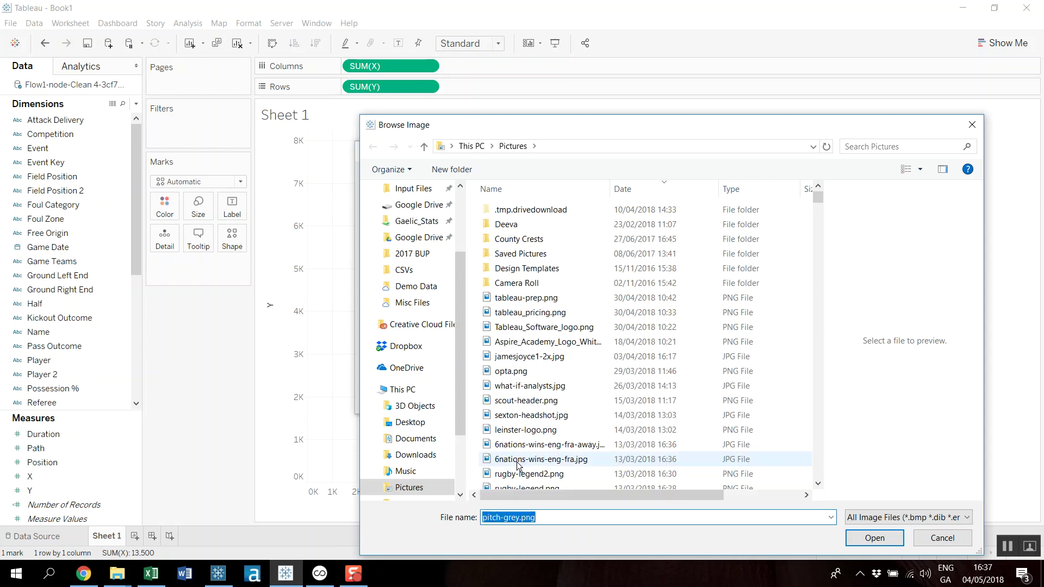
left_click(870, 538)
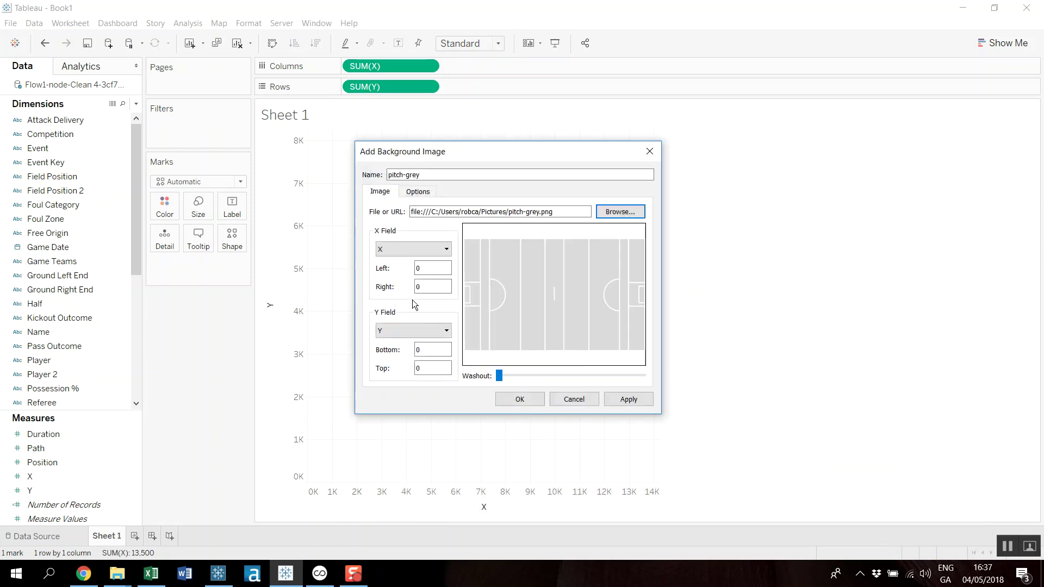
Set the background image bounds to X 0–145 and Y 90–0 and confirm.
left_click(428, 287)
type("145")
left_click(421, 369)
double_click(416, 350)
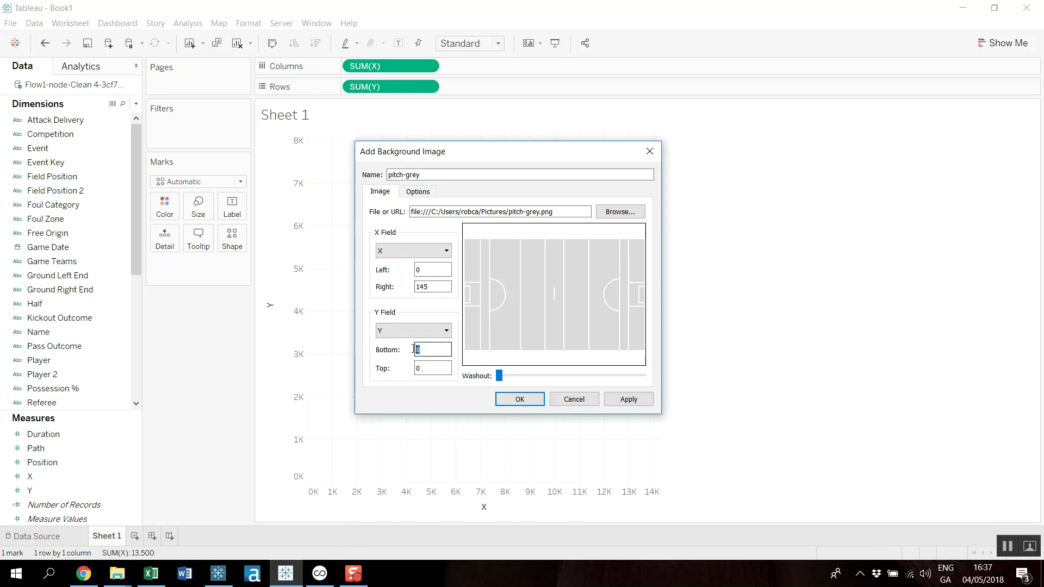
type("90")
left_click(631, 402)
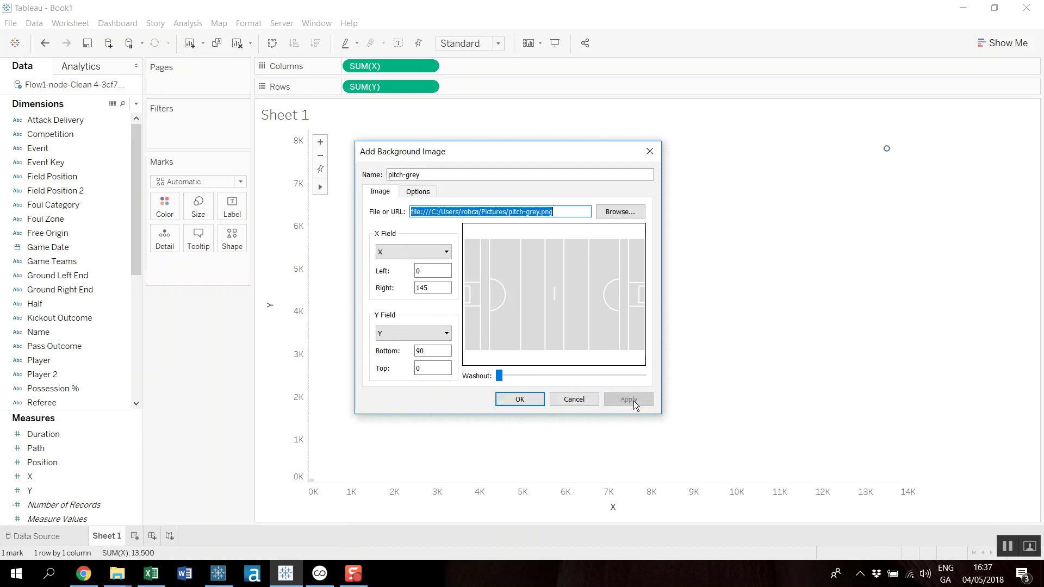
left_click(520, 399)
left_click(508, 349)
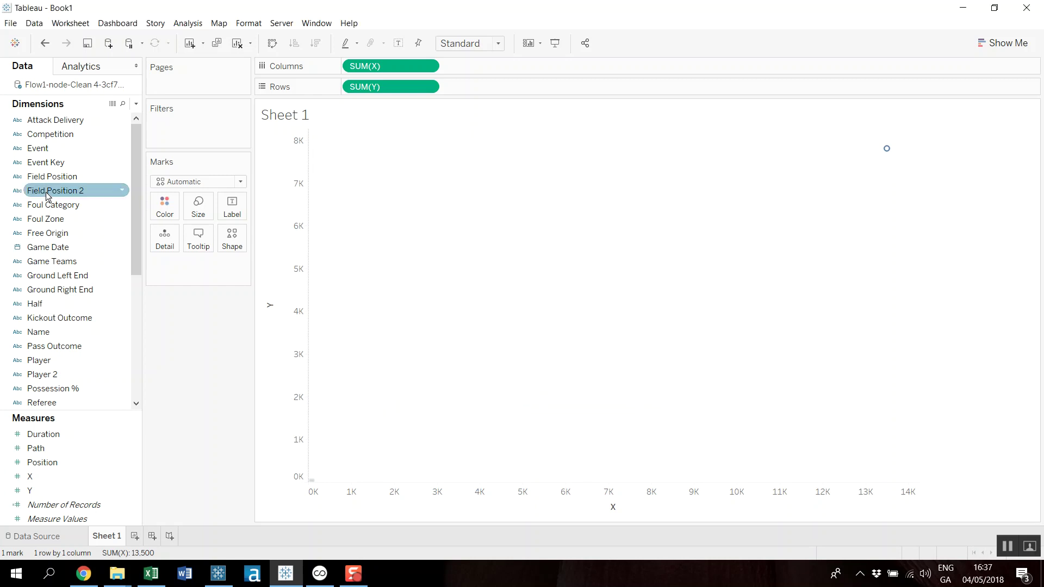
Put Event Key on Detail and turn off Aggregate Measures so all 162 points plot.
left_click_drag(47, 162, 161, 238)
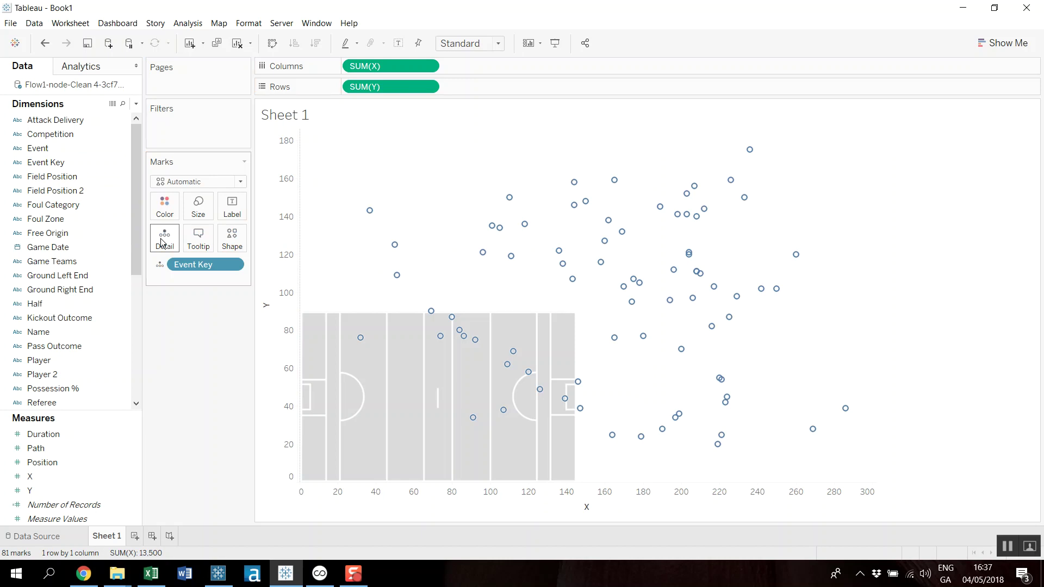
left_click(429, 66)
mouse_move(395, 187)
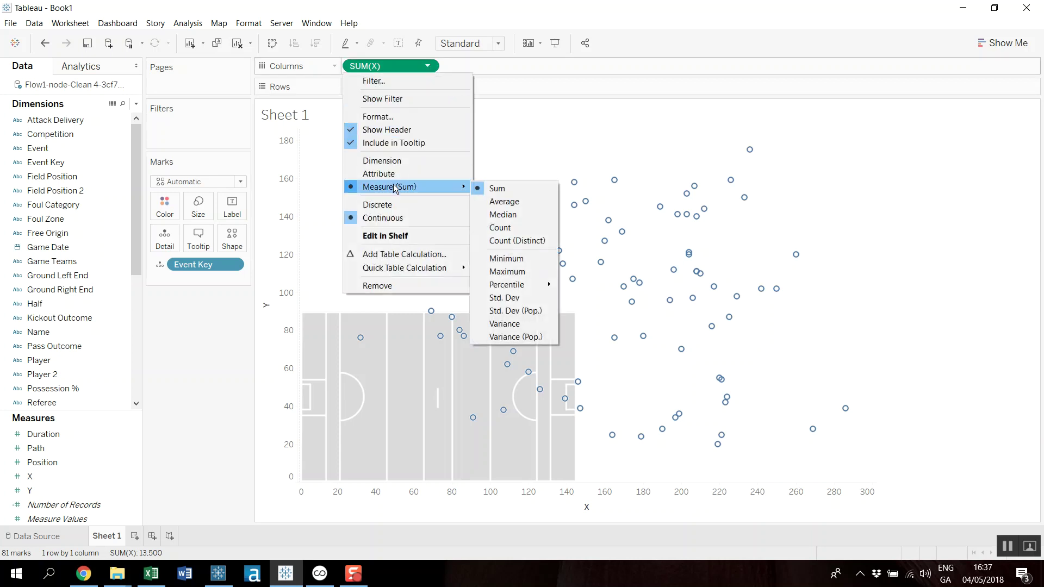
left_click(187, 22)
left_click(230, 50)
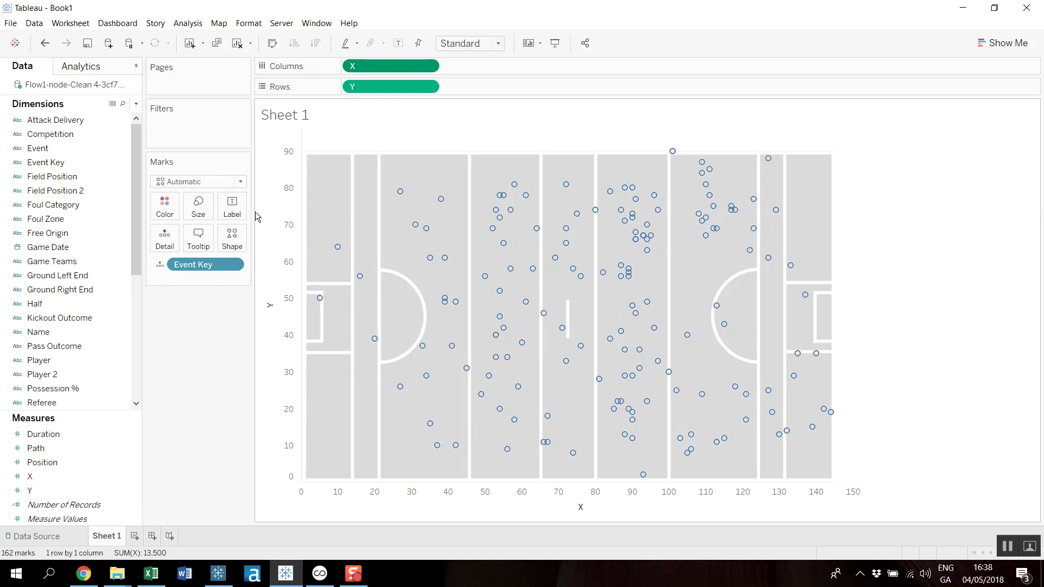
left_click(240, 182)
key("Escape")
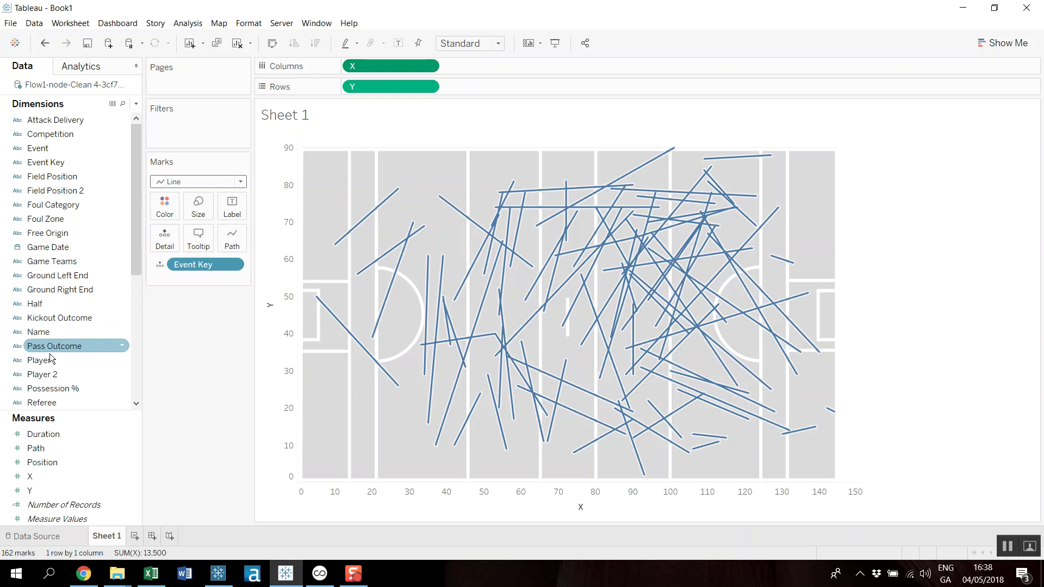
Convert Path to a dimension and use it to set each line's drawing order and size.
scroll(73, 349, "down", 5)
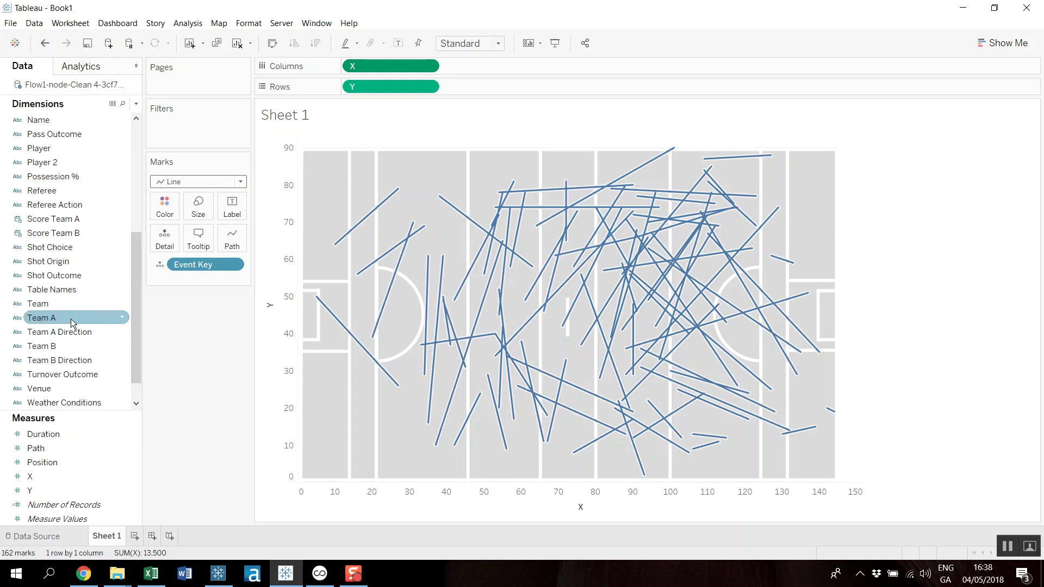
scroll(70, 318, "up", 1)
scroll(70, 319, "up", 3)
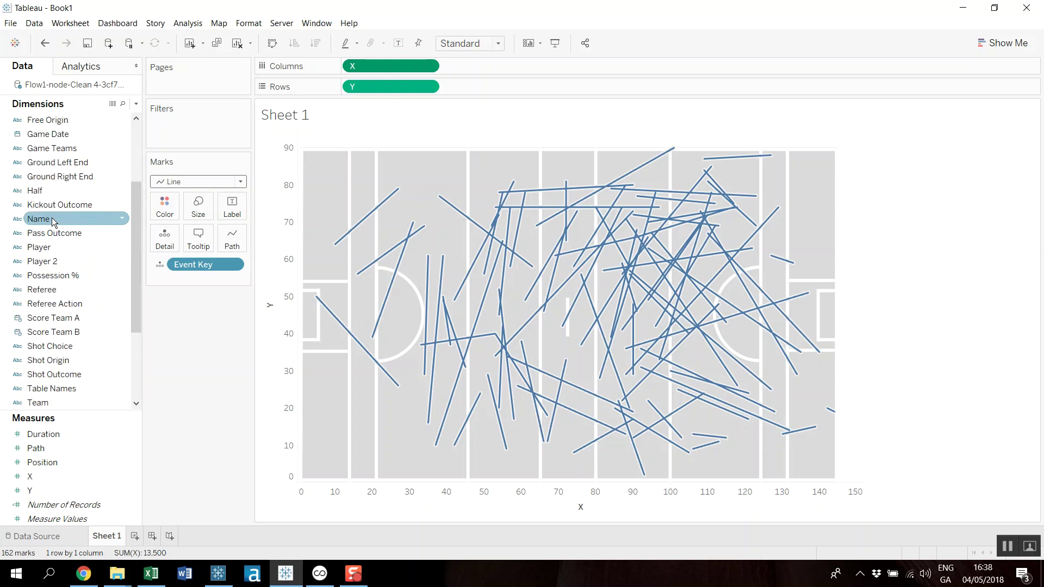
scroll(66, 253, "up", 3)
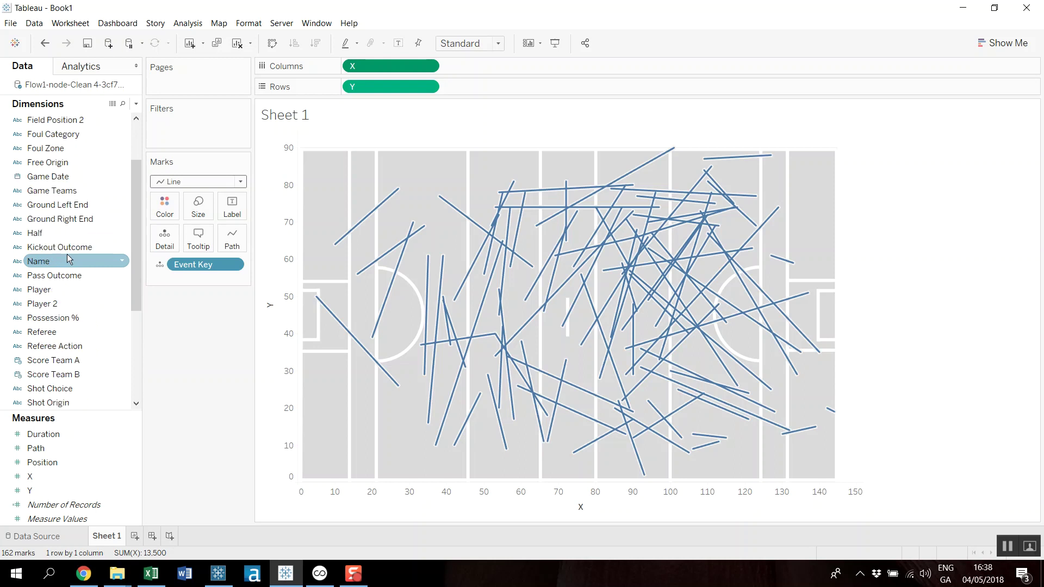
left_click_drag(55, 445, 232, 240)
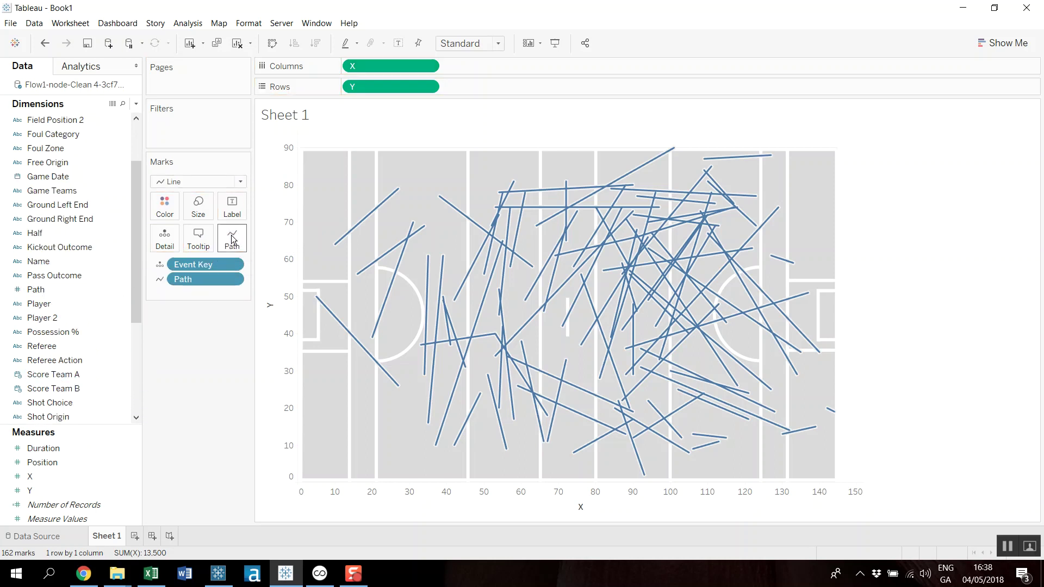
mouse_move(319, 308)
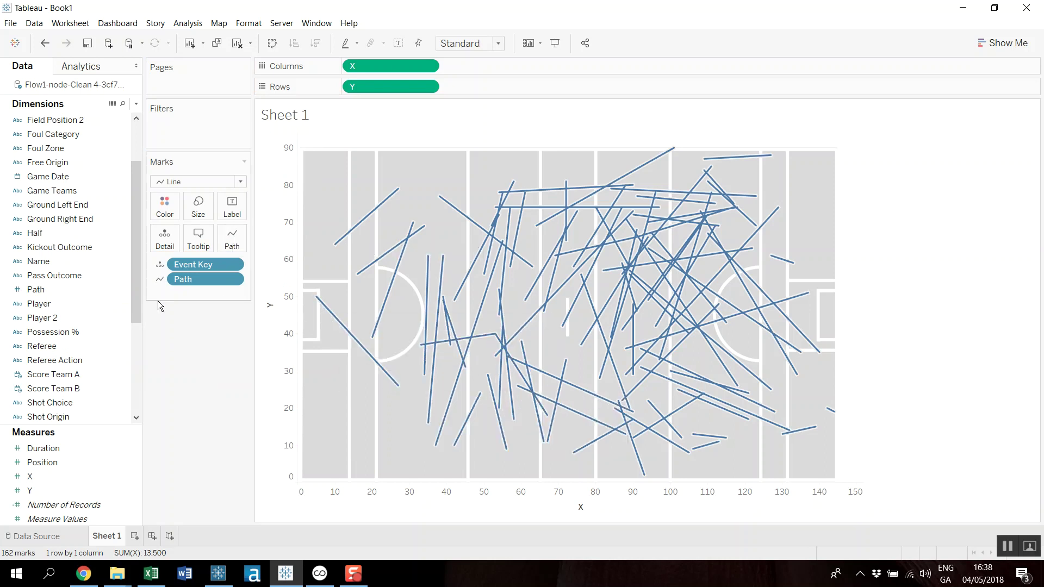
left_click_drag(36, 289, 201, 215)
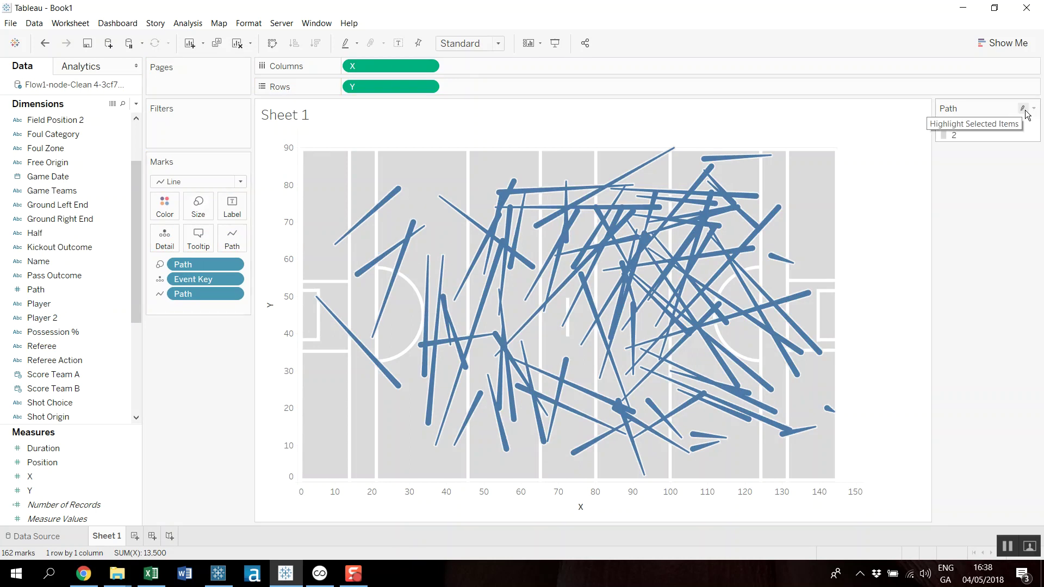
Reverse the Path size legend so each line starts thick at point 1.
left_click(1023, 108)
left_click(1033, 108)
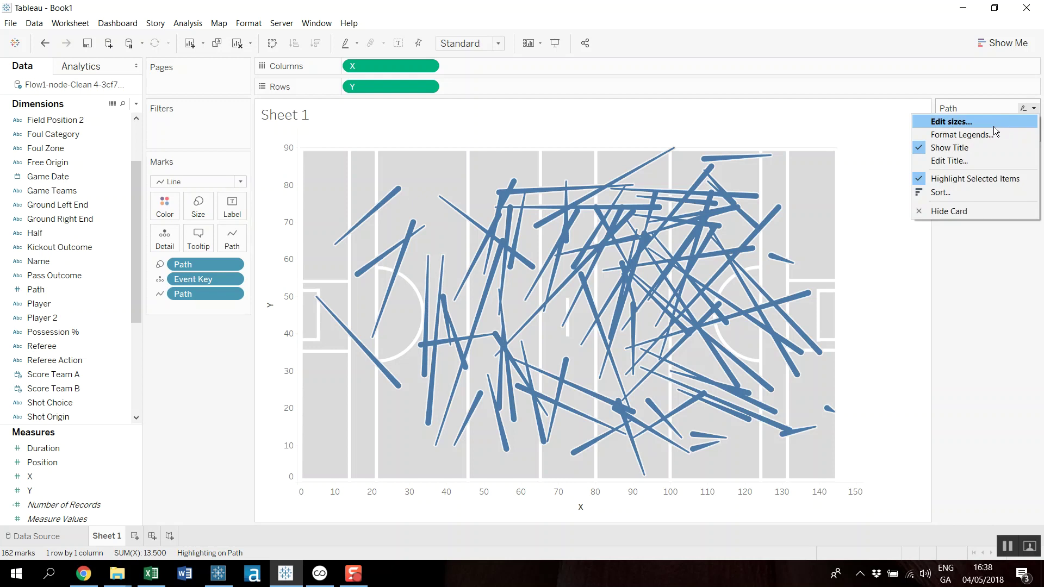
left_click(993, 123)
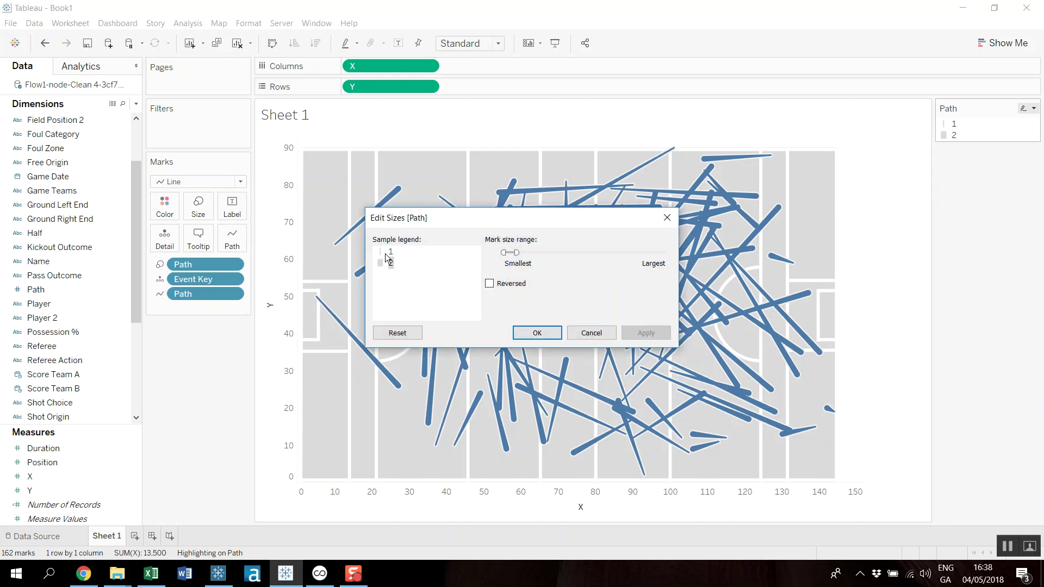
left_click(490, 285)
left_click(646, 333)
left_click(536, 333)
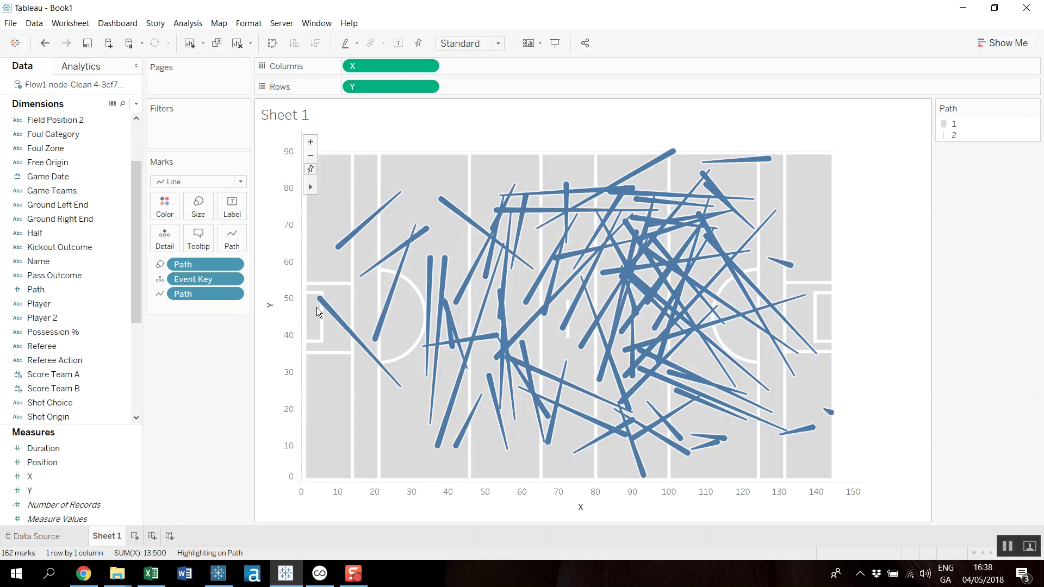
mouse_move(319, 302)
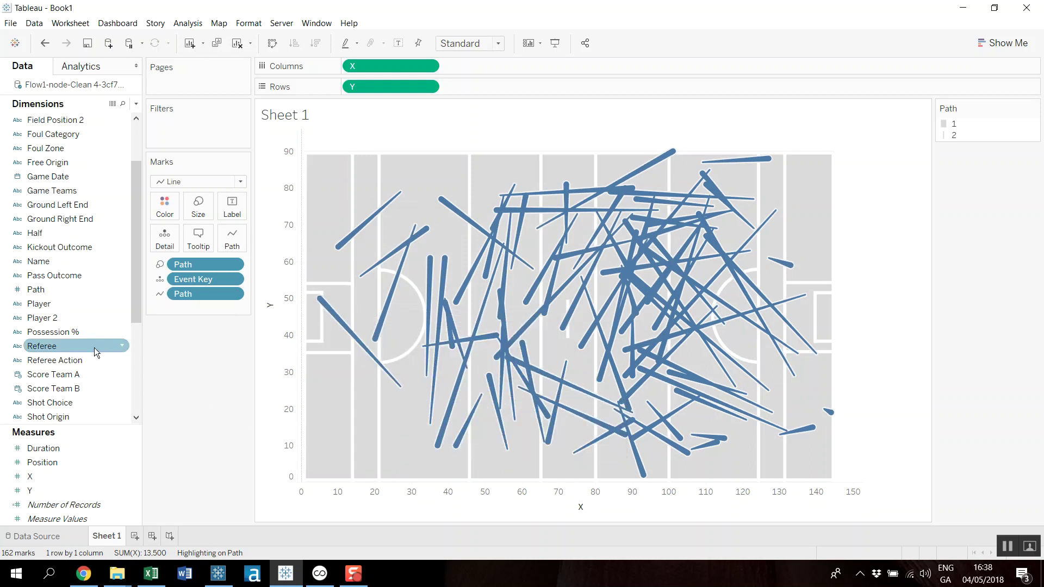
Colour lines by Event instead of Pass Outcome, listing FP Unsuccessful above FP Successful.
scroll(93, 348, "down", 1)
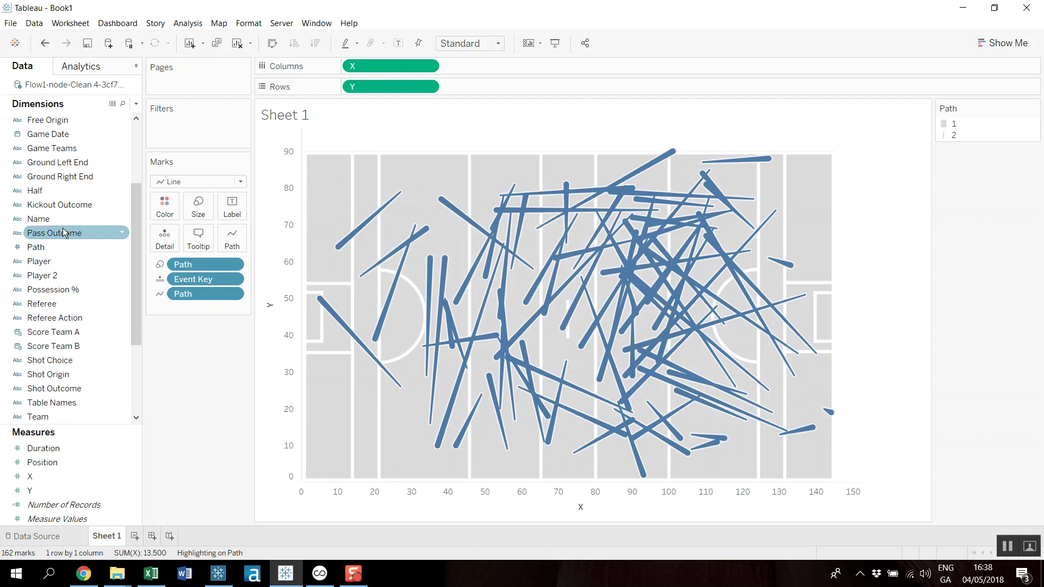
left_click_drag(64, 233, 163, 206)
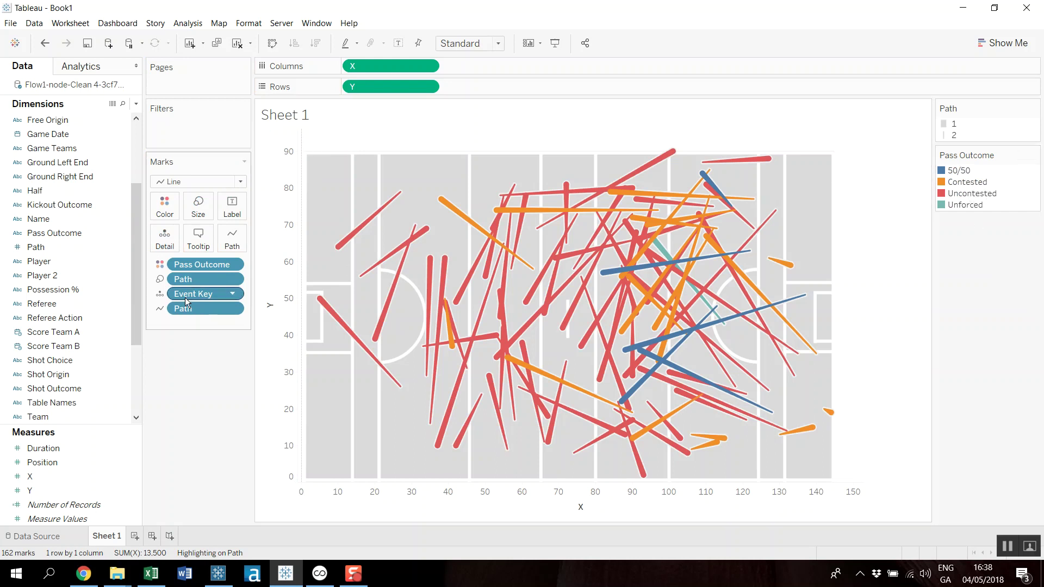
left_click(45, 43)
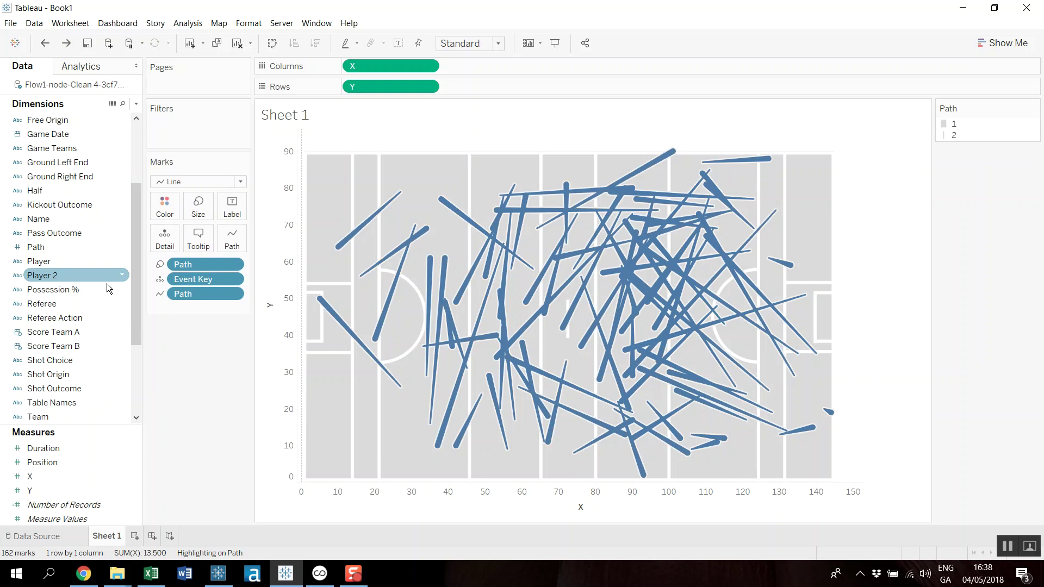
left_click_drag(136, 265, 135, 155)
left_click_drag(38, 147, 170, 208)
left_click(974, 182)
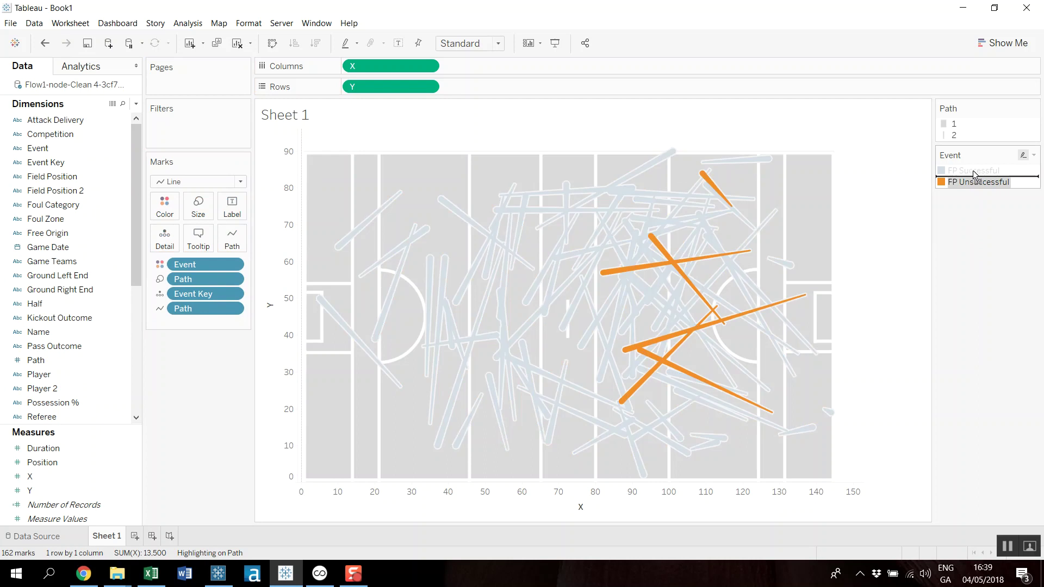
left_click_drag(974, 182, 973, 168)
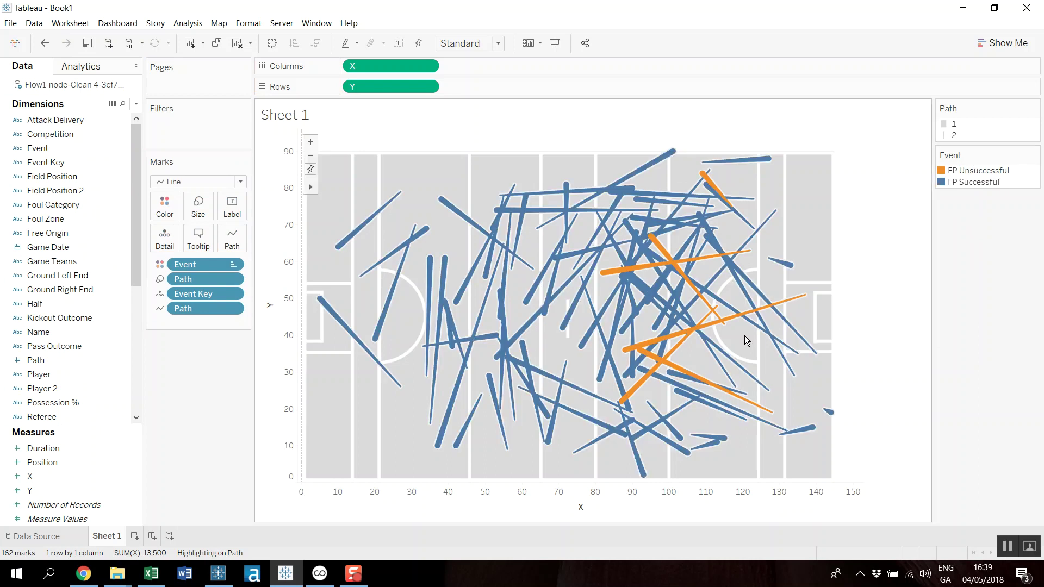
scroll(63, 367, "down", 2)
Show filters for the Game Date year and for Game Teams.
scroll(76, 260, "up", 2)
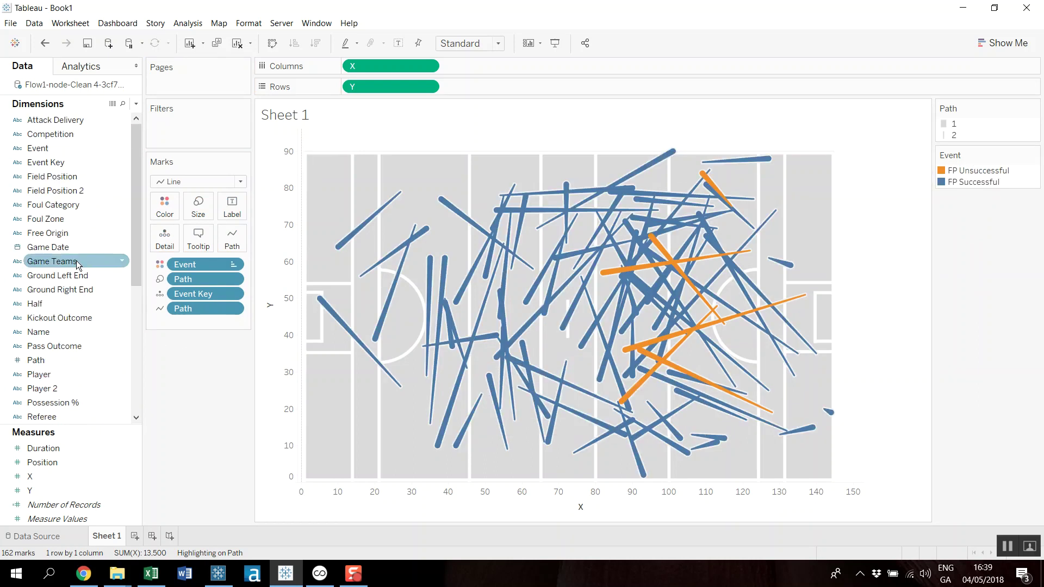
scroll(76, 260, "down", 2)
right_click(64, 161)
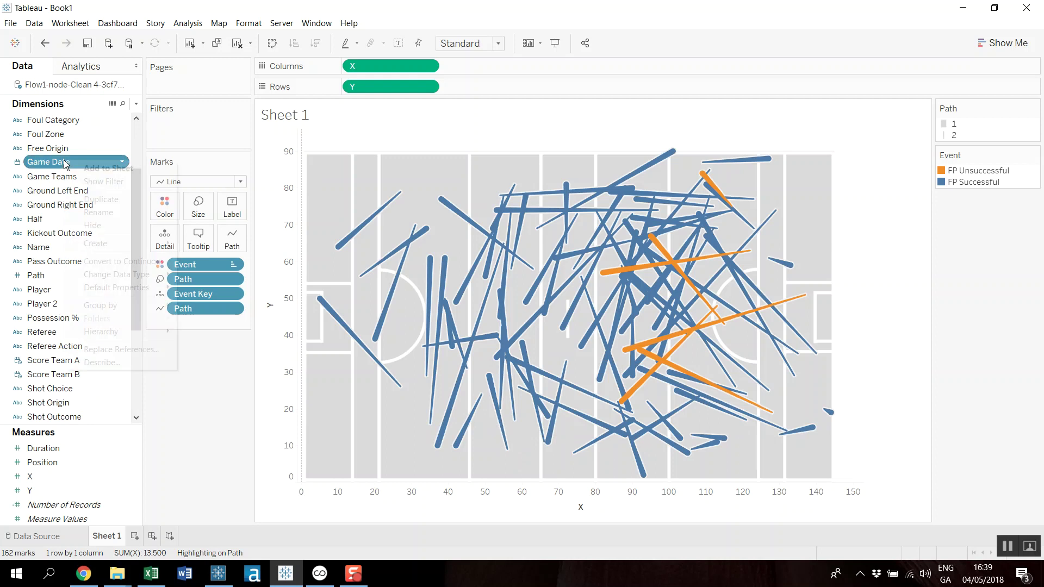
left_click(103, 181)
right_click(76, 176)
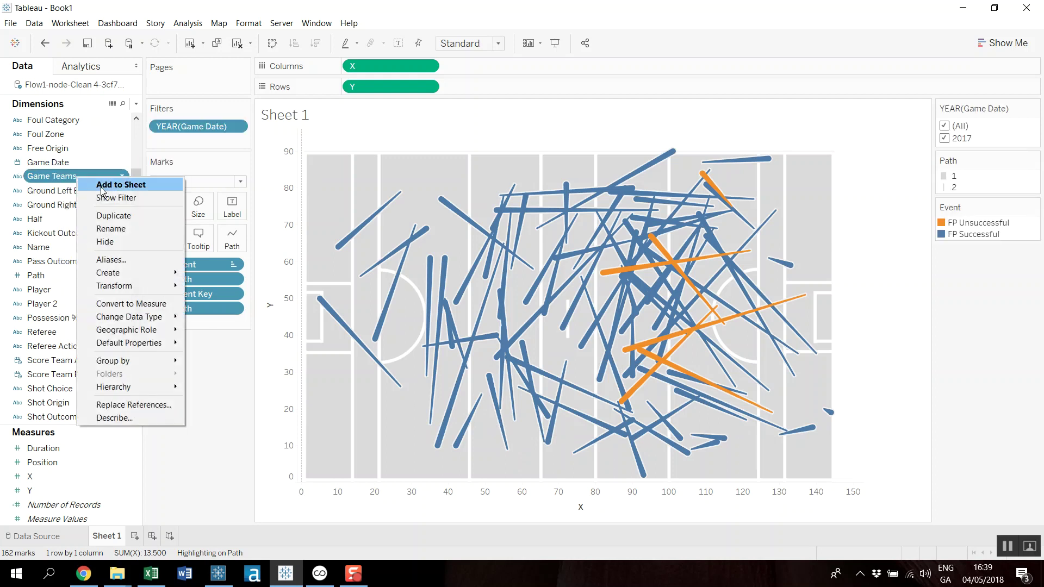
left_click(110, 196)
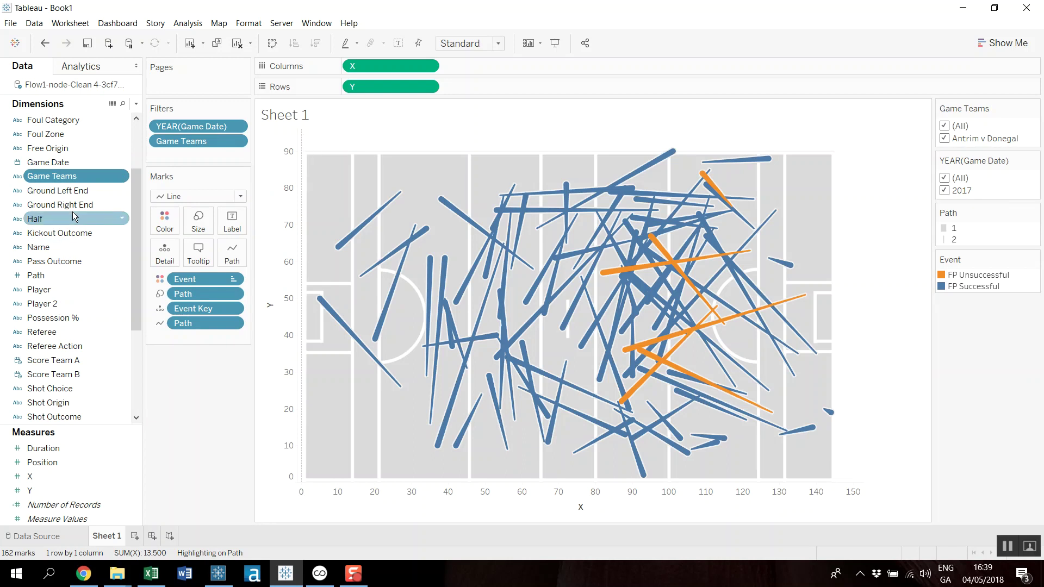
Split the map into Antrim and Donegal pitches by Team and hide the X and Y axis headers.
scroll(79, 282, "down", 2)
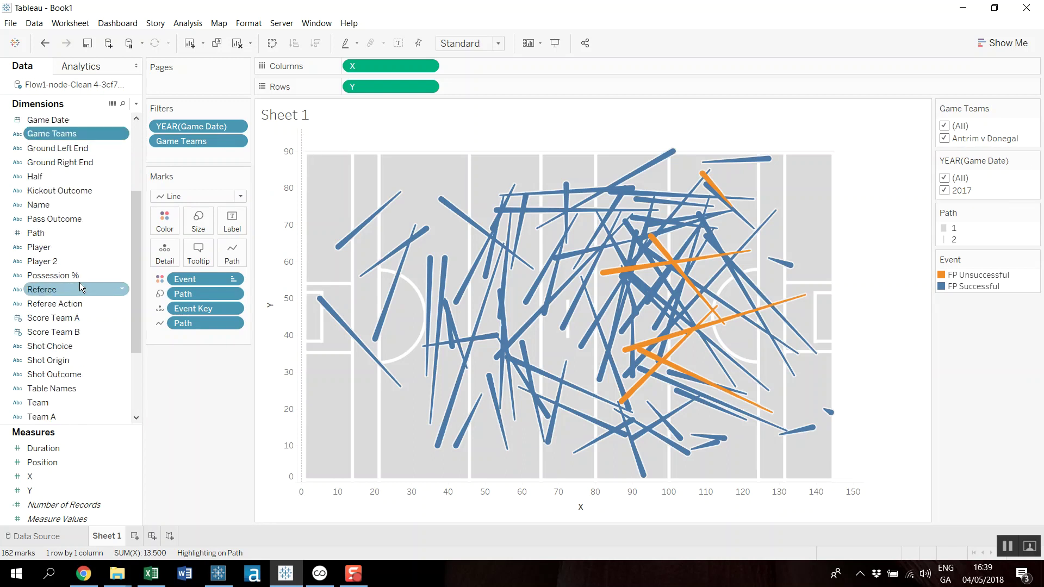
left_click_drag(51, 360, 351, 65)
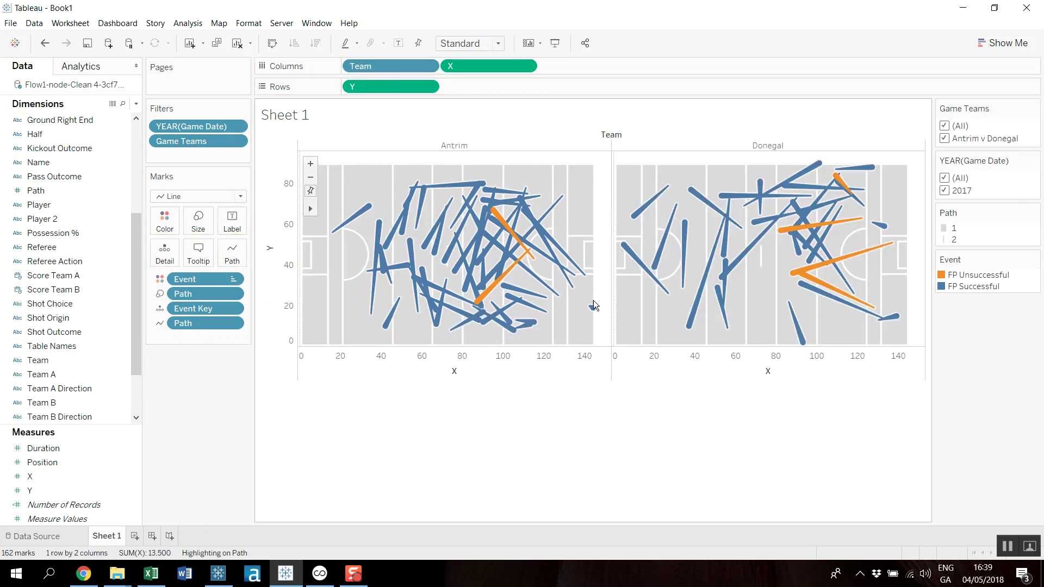
right_click(502, 365)
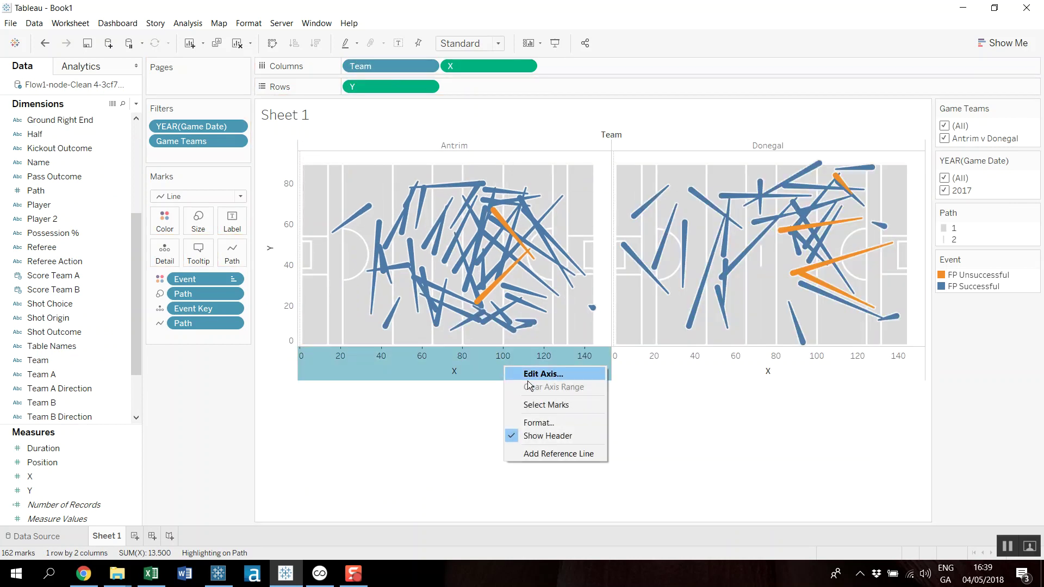
left_click(542, 435)
right_click(283, 275)
left_click(318, 347)
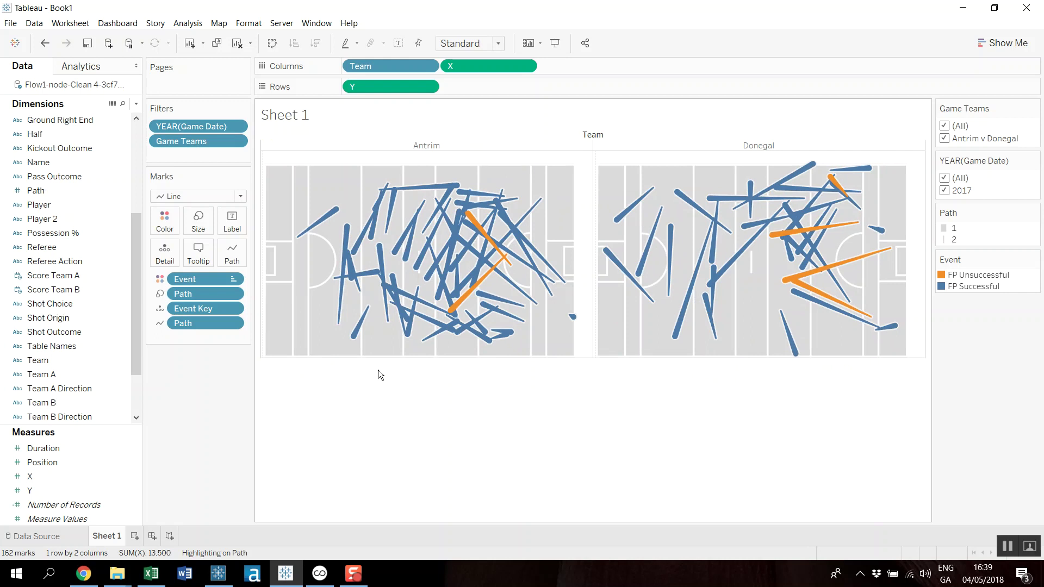
mouse_move(391, 304)
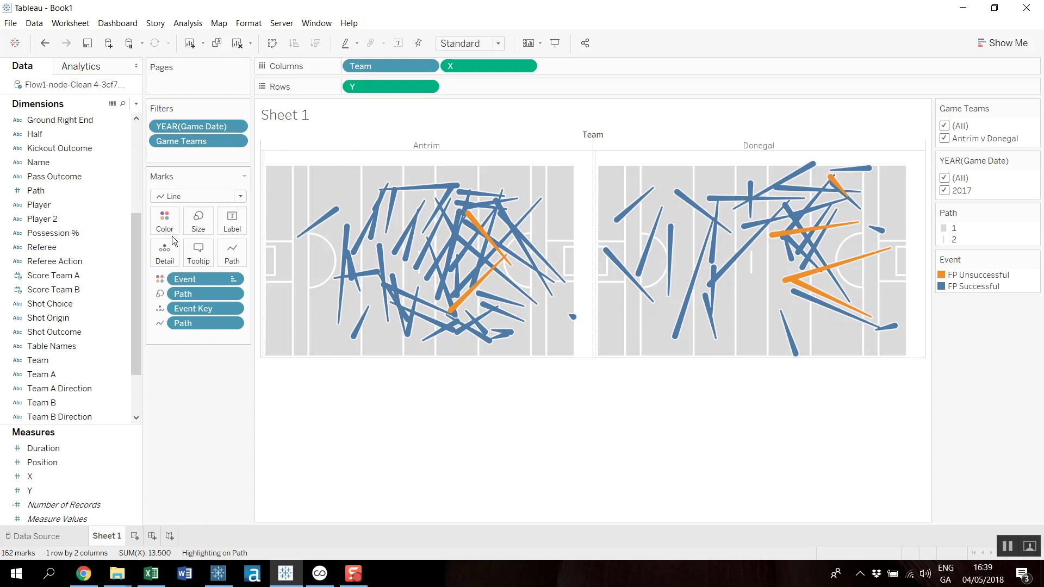
Save the workbook as Book1.twb on the Desktop, then return to Tableau Prep.
left_click(10, 23)
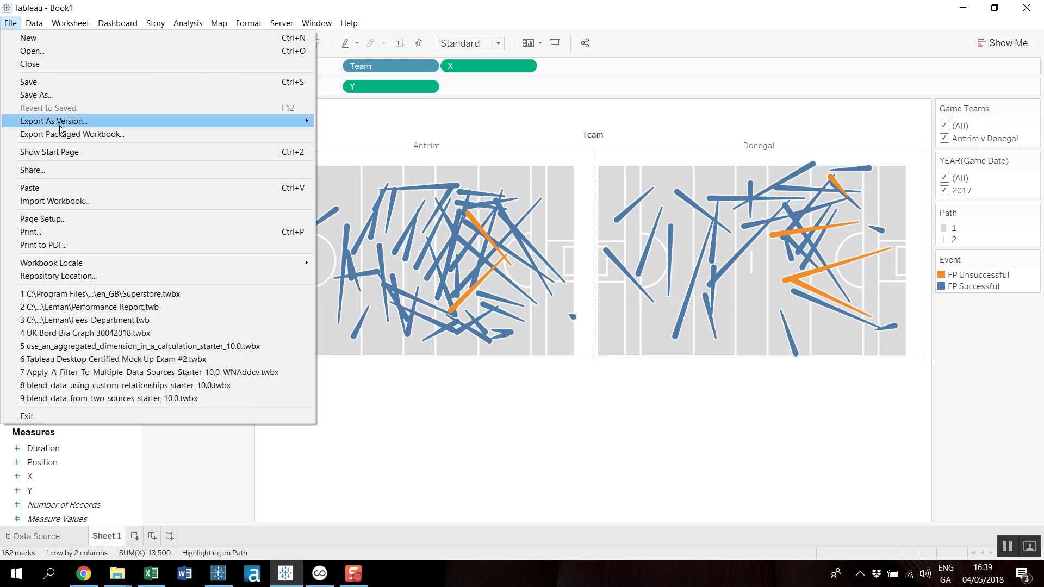
left_click(51, 94)
left_click(109, 109)
left_click(55, 117)
left_click(143, 387)
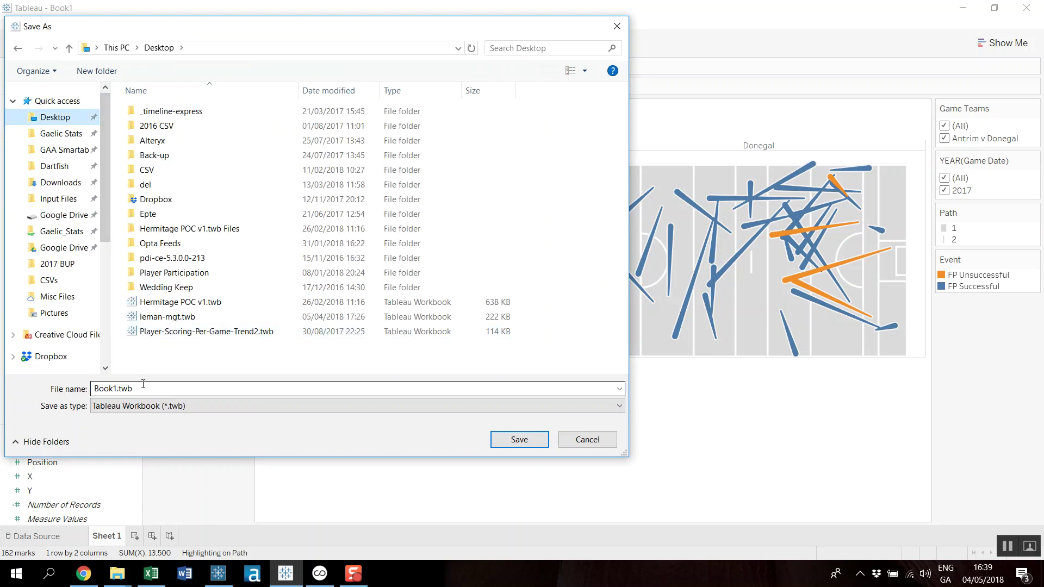
left_click(520, 443)
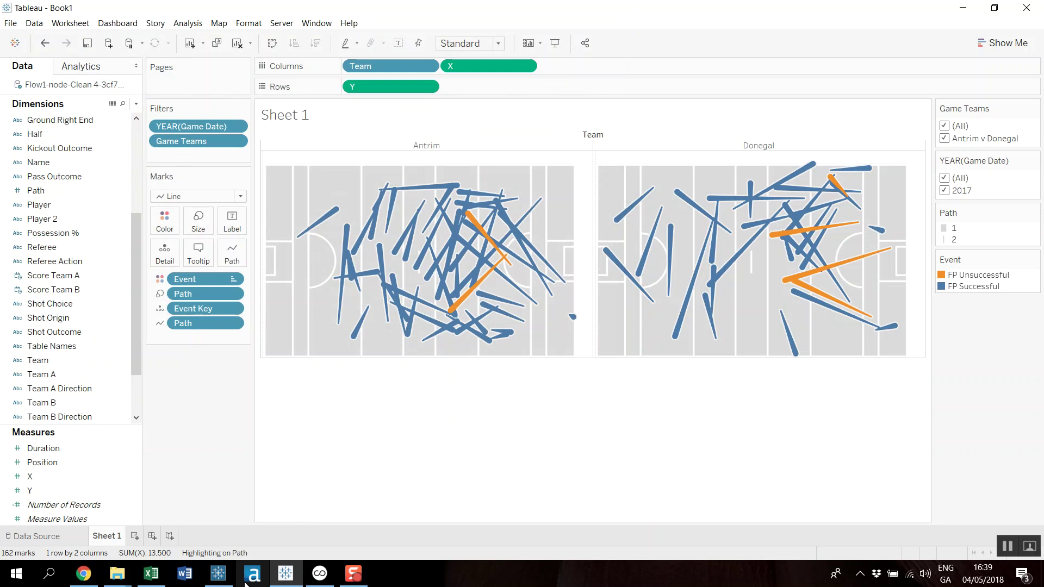
left_click(224, 578)
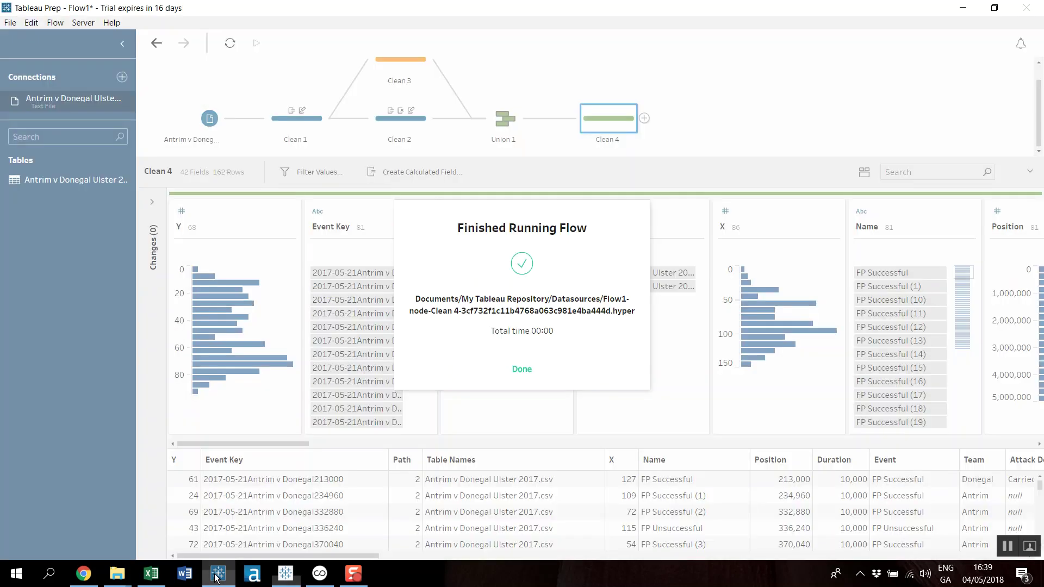
left_click(522, 369)
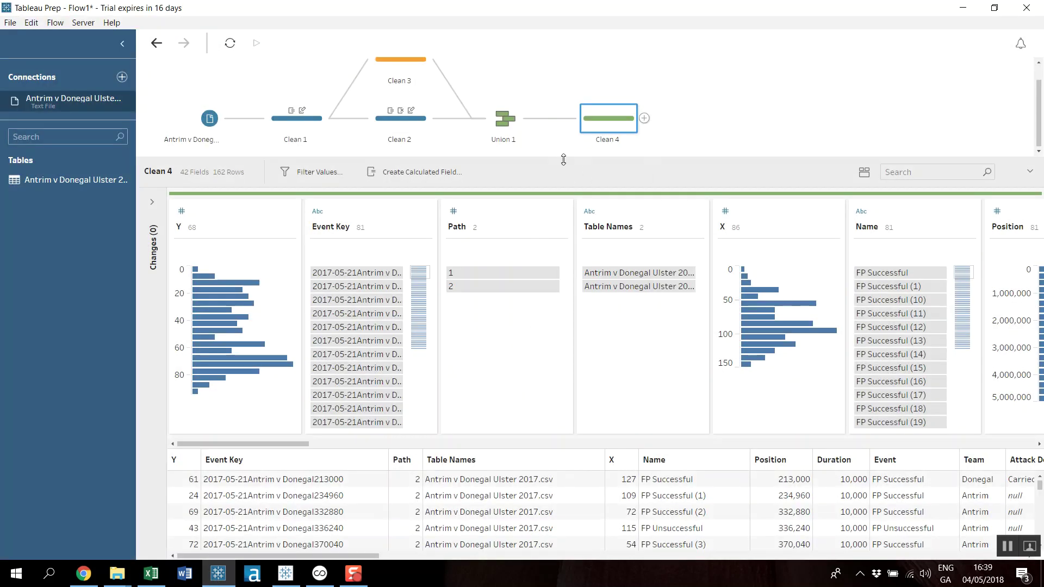
Make the input a wildcard union with matching pattern *2017.csv, leaving 60 included files.
left_click_drag(563, 160, 567, 241)
left_click(207, 135)
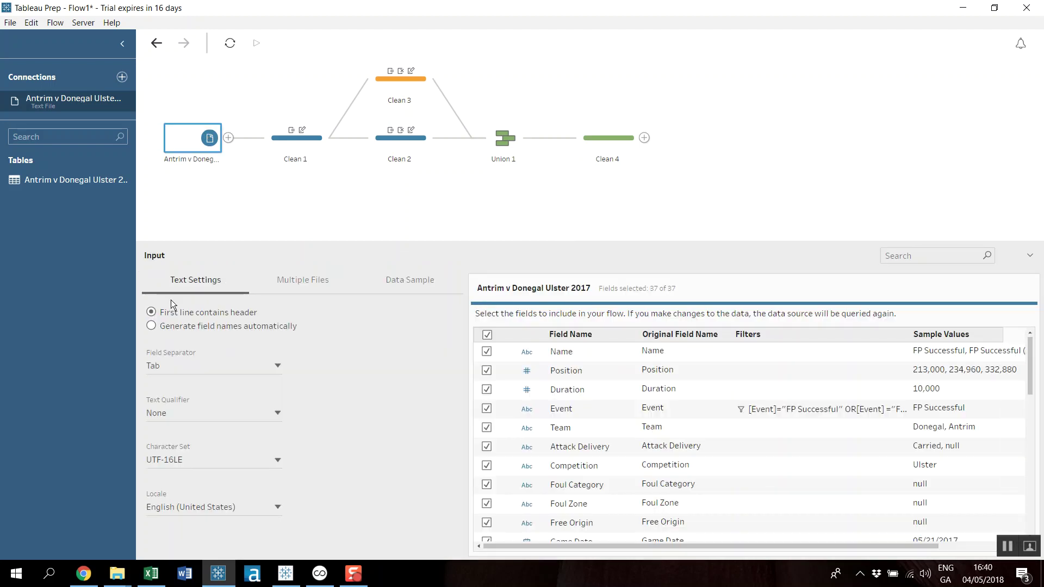
left_click(305, 287)
left_click(151, 326)
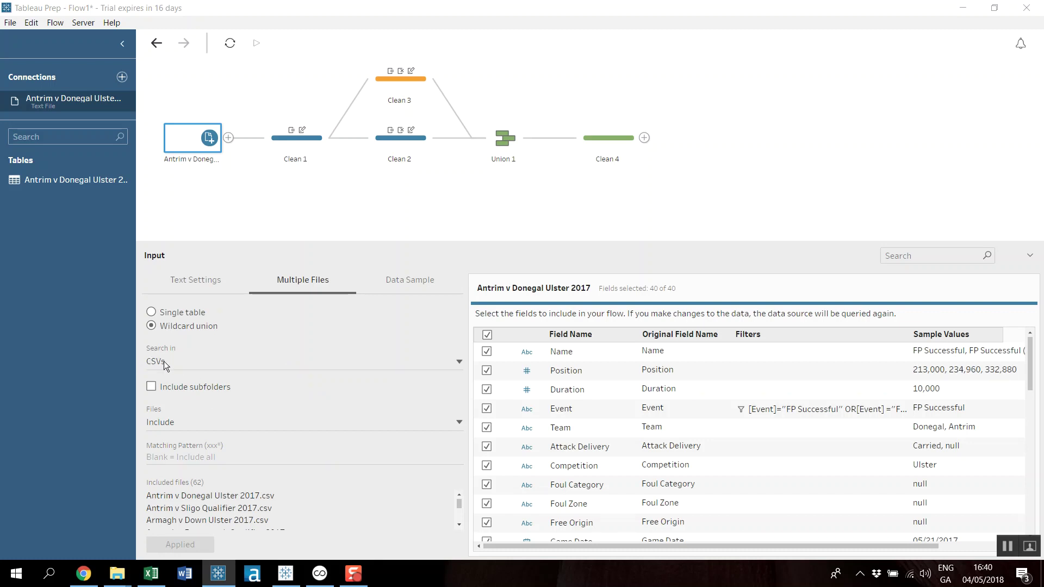
left_click(253, 459)
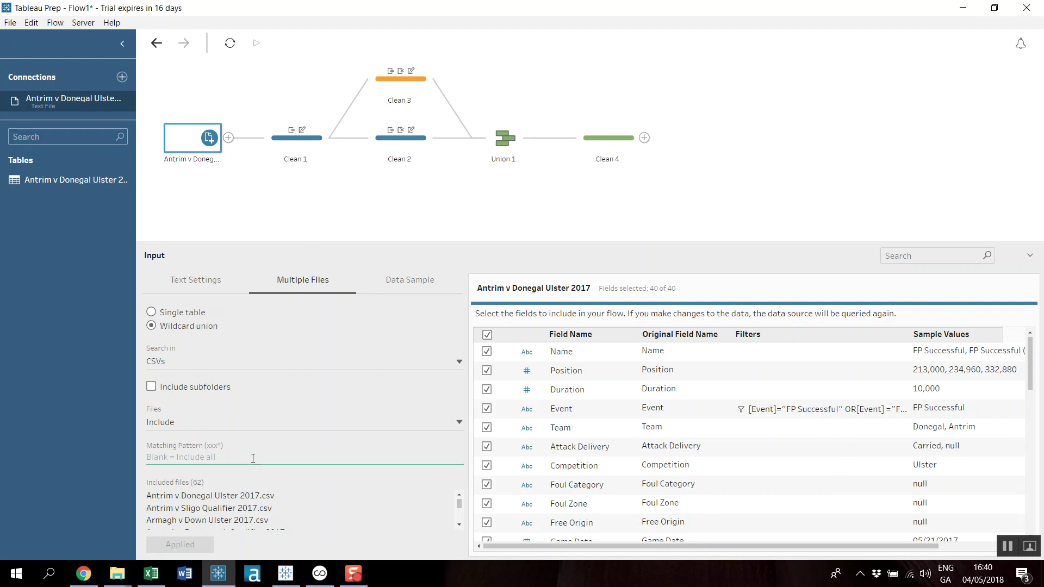
type("*")
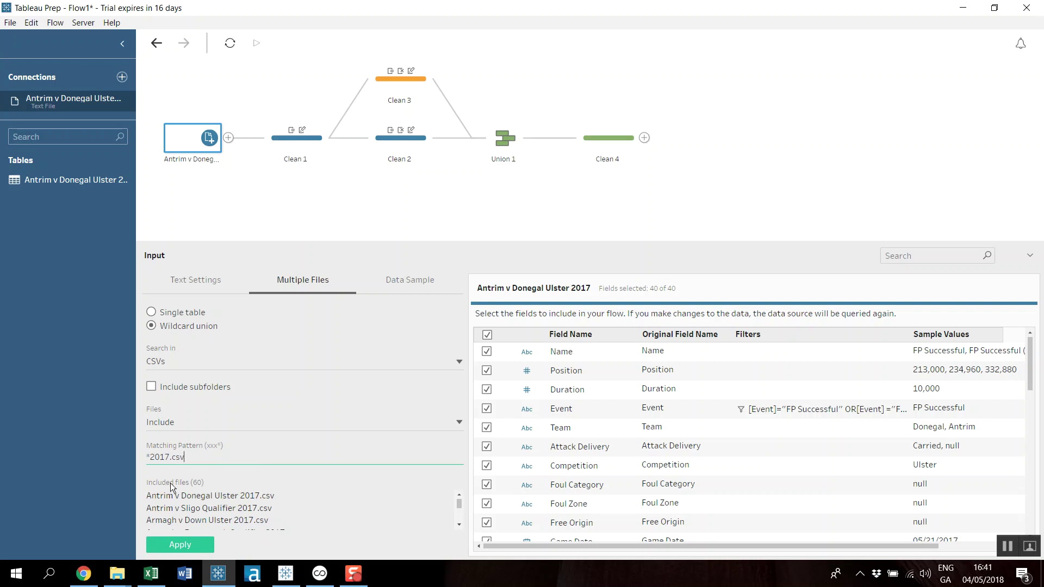
left_click(184, 542)
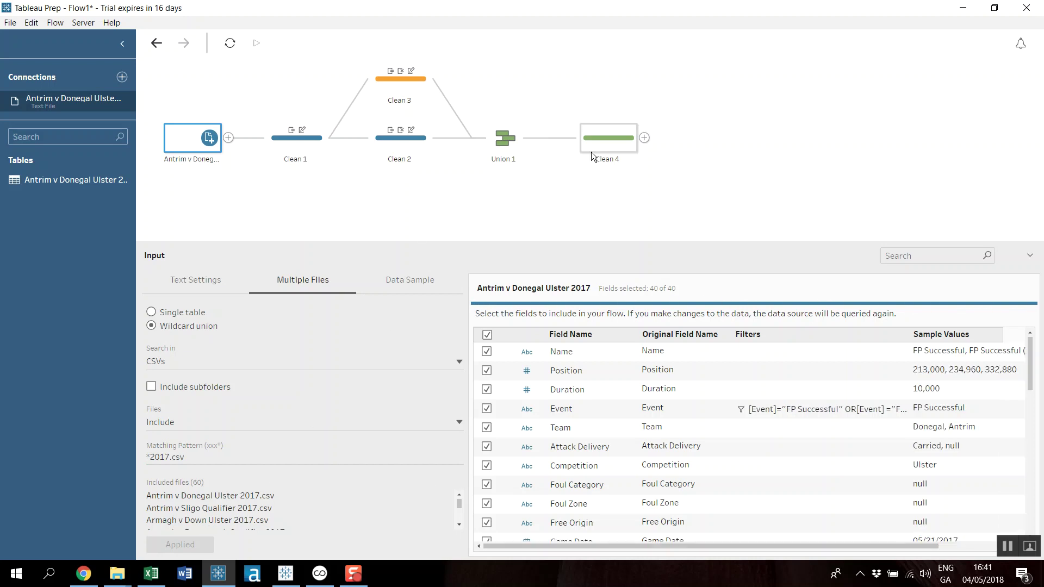
Add an output after Clean 4 writing Output.hyper to the Desktop, and run the flow.
left_click(608, 142)
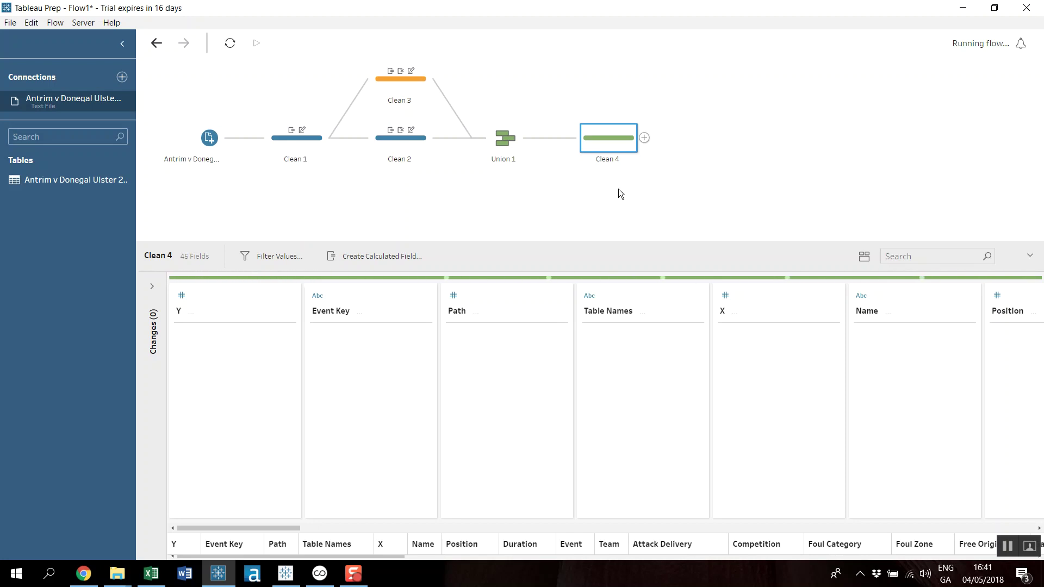
left_click(644, 139)
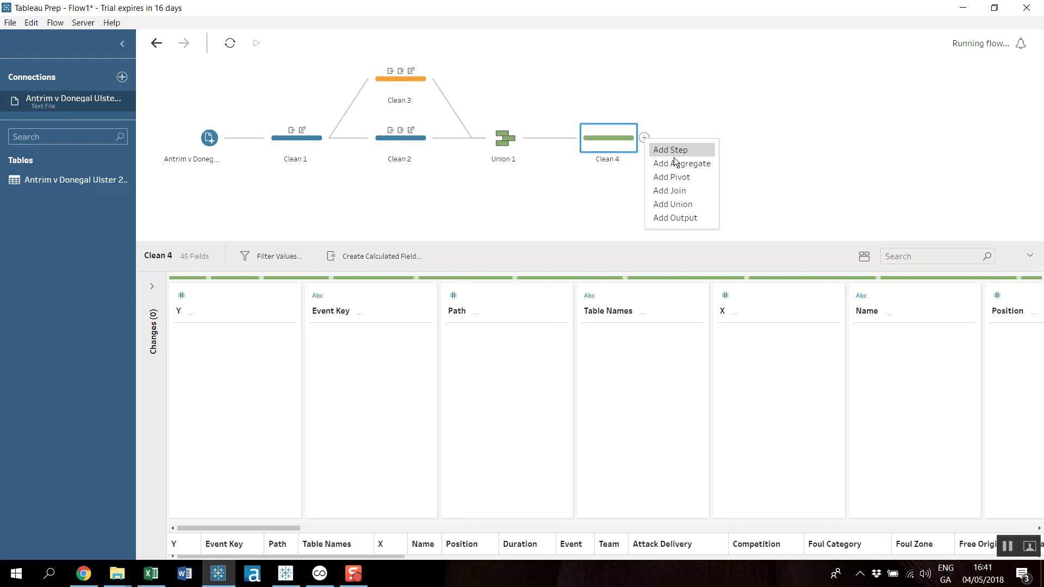
left_click(675, 218)
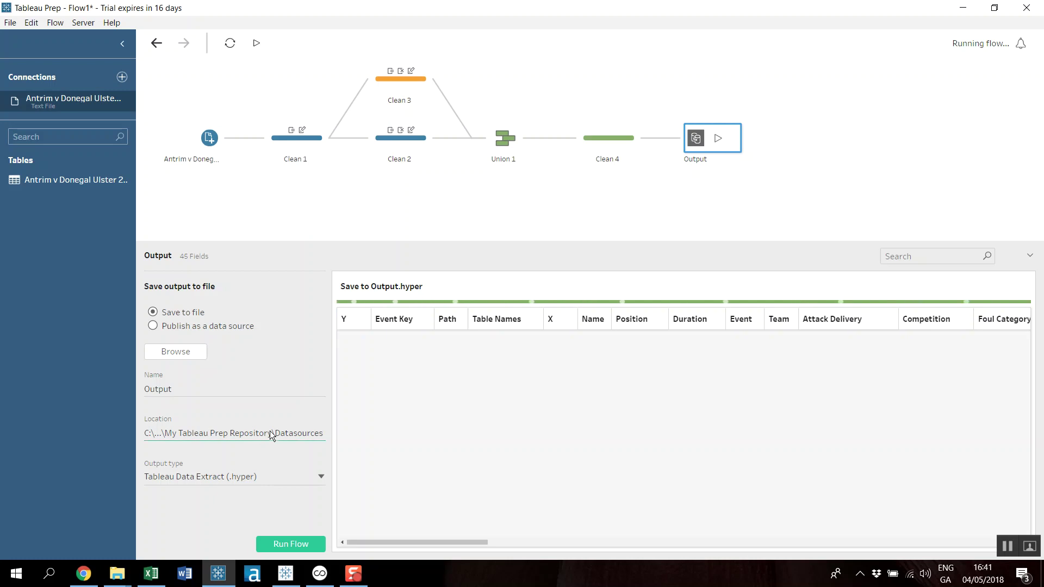
left_click(177, 351)
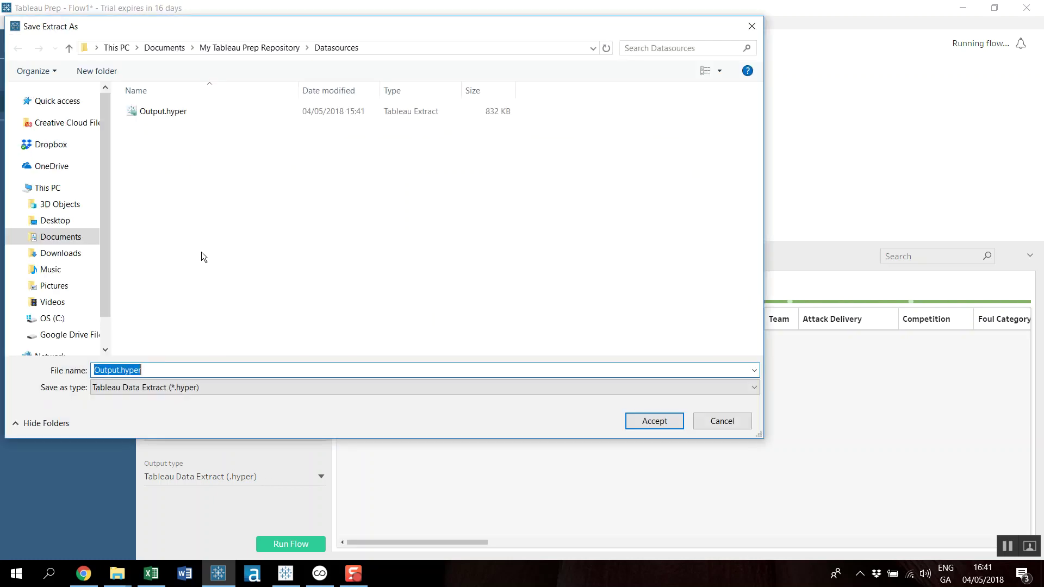
scroll(66, 122, "up", 5)
left_click(55, 117)
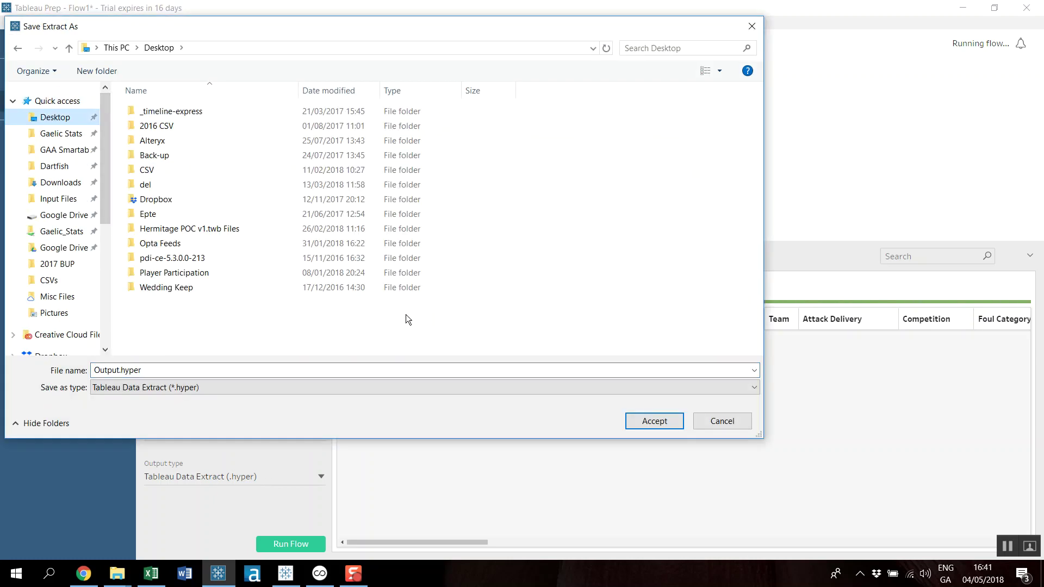
left_click(641, 421)
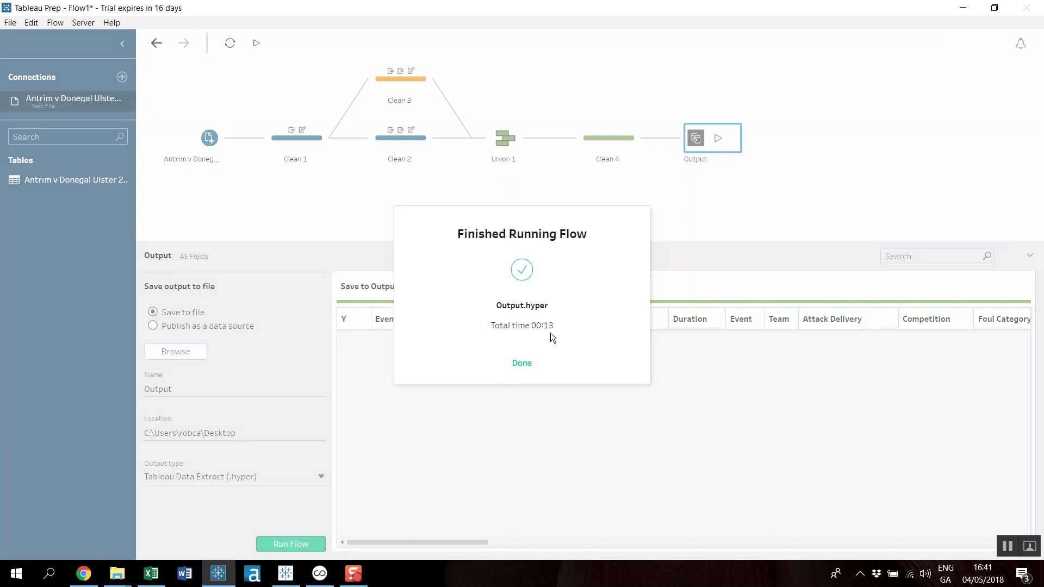
left_click(522, 362)
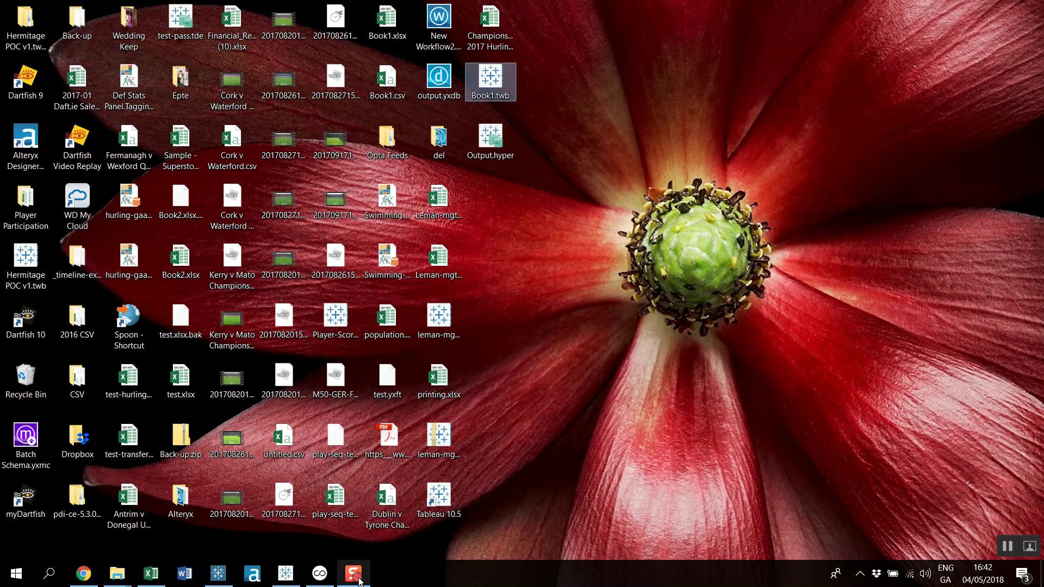
Reconnect Book1 to Desktop\Output.hyper and view the per-team pass maps on Sheet 1.
mouse_move(358, 581)
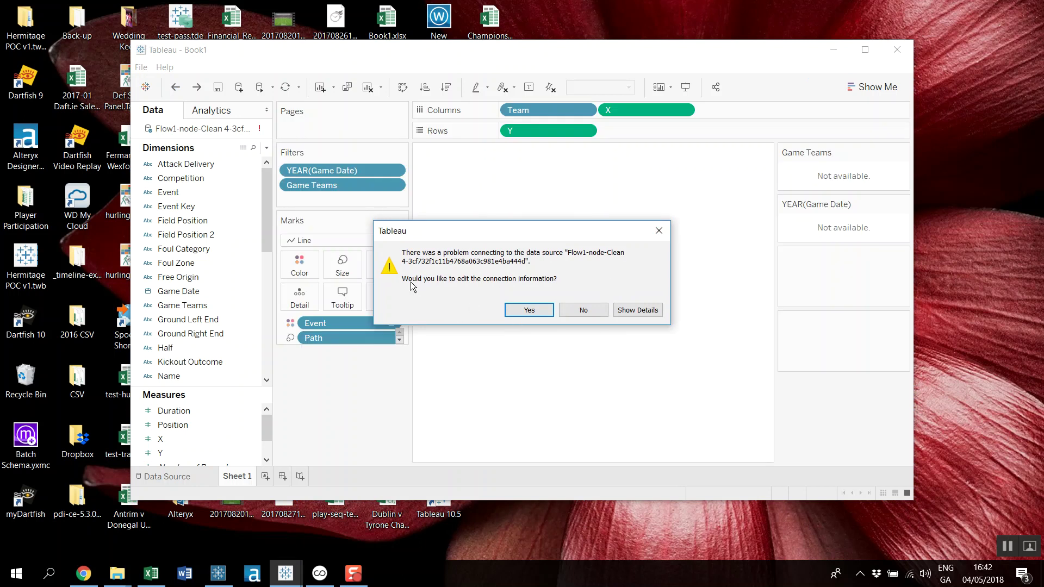
left_click(529, 310)
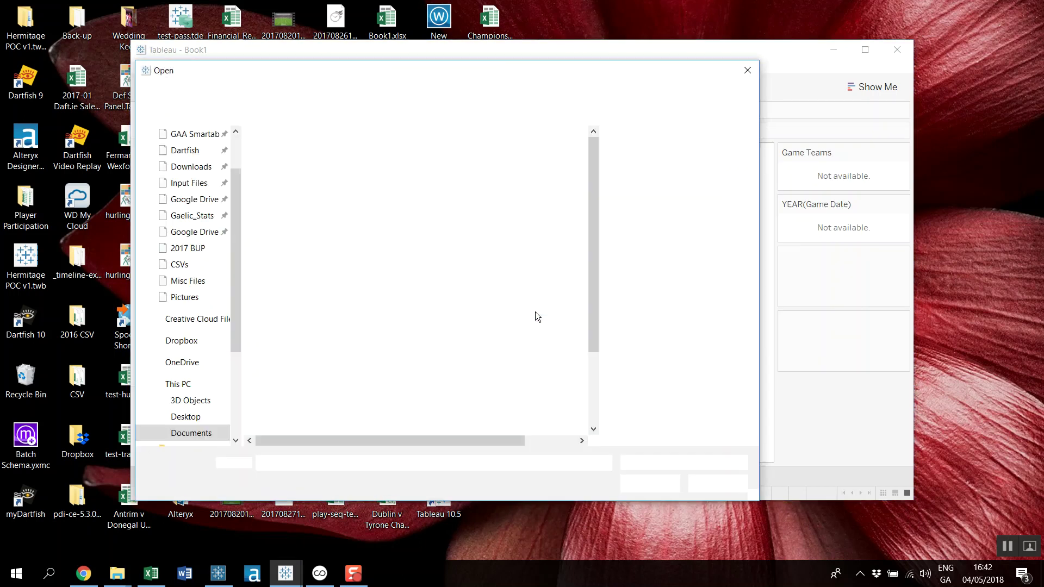
left_click(209, 161)
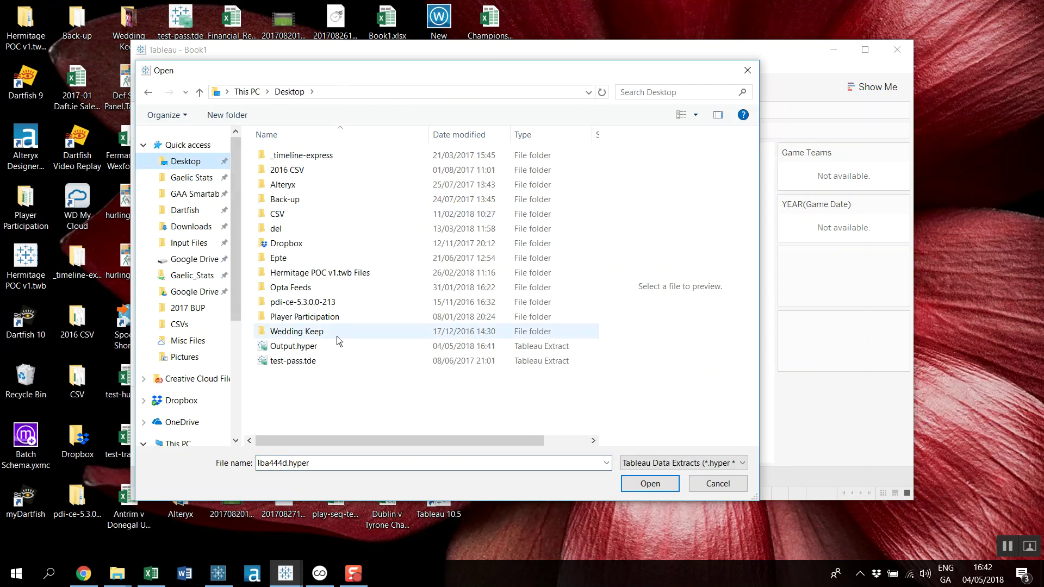
double_click(299, 345)
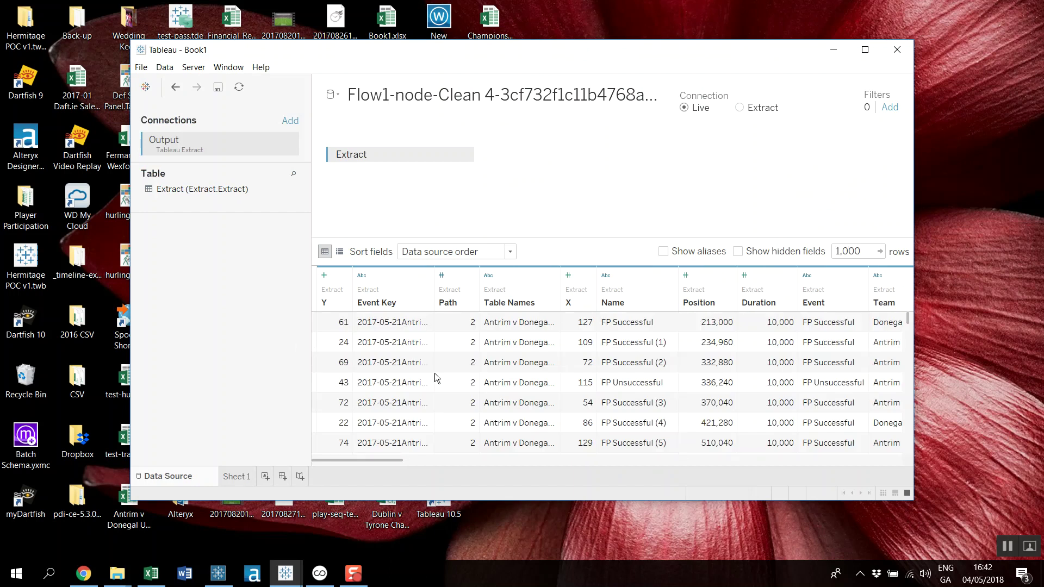
left_click(238, 476)
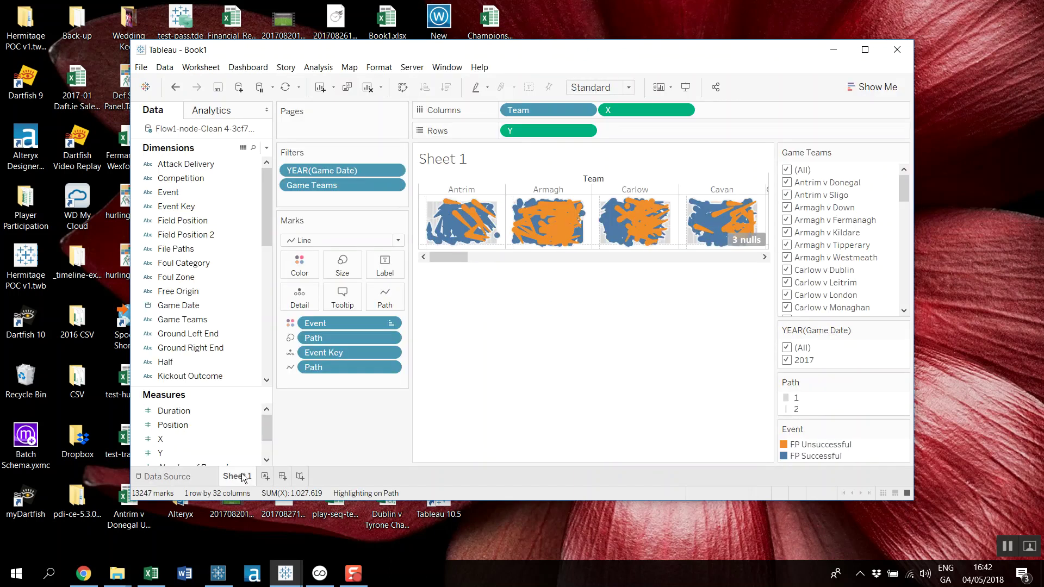
Maximize the window and turn the Game Teams filter into a single-value dropdown.
left_click(864, 52)
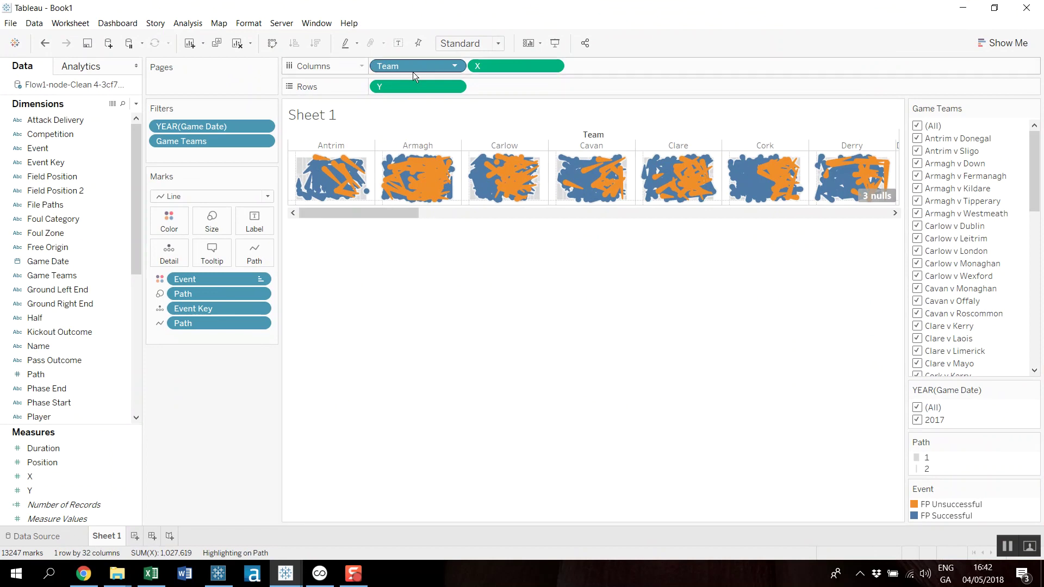
left_click(1034, 108)
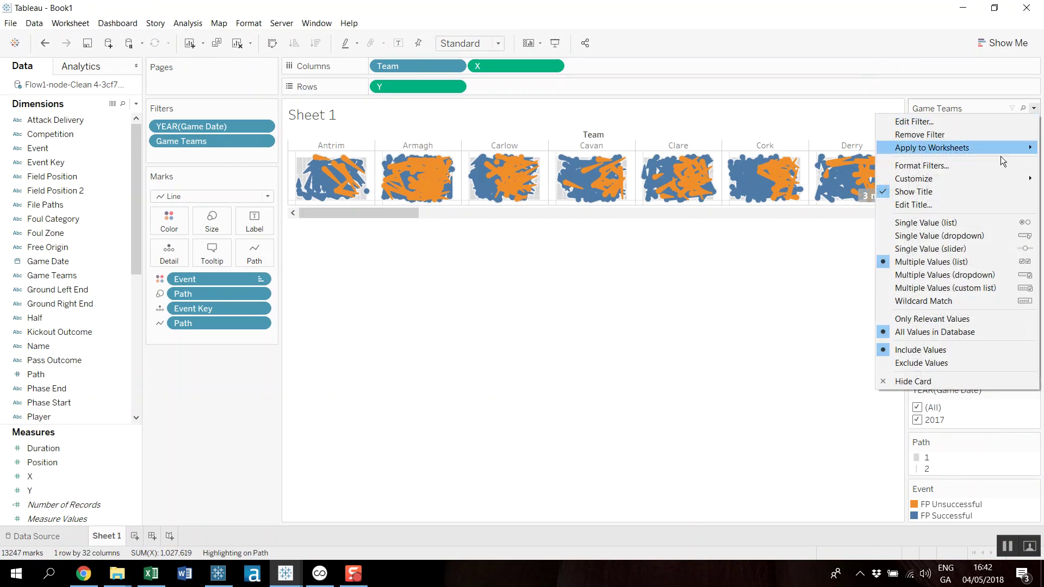
left_click(967, 237)
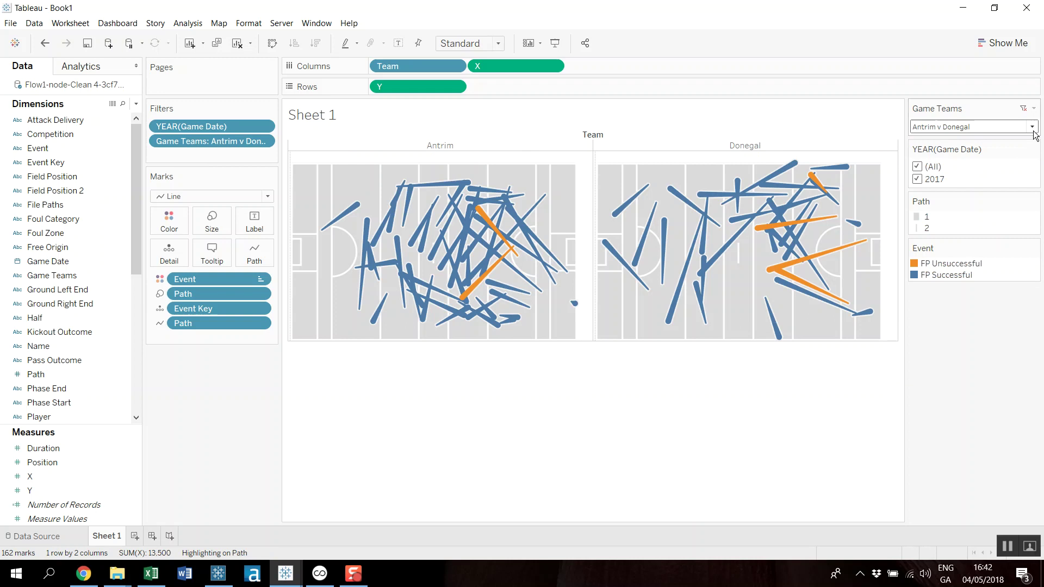
Show Armagh v Tipperary, Carlow v Wexford and Clare v Limerick in turn, ending on Cork v Tipperary.
left_click(1034, 128)
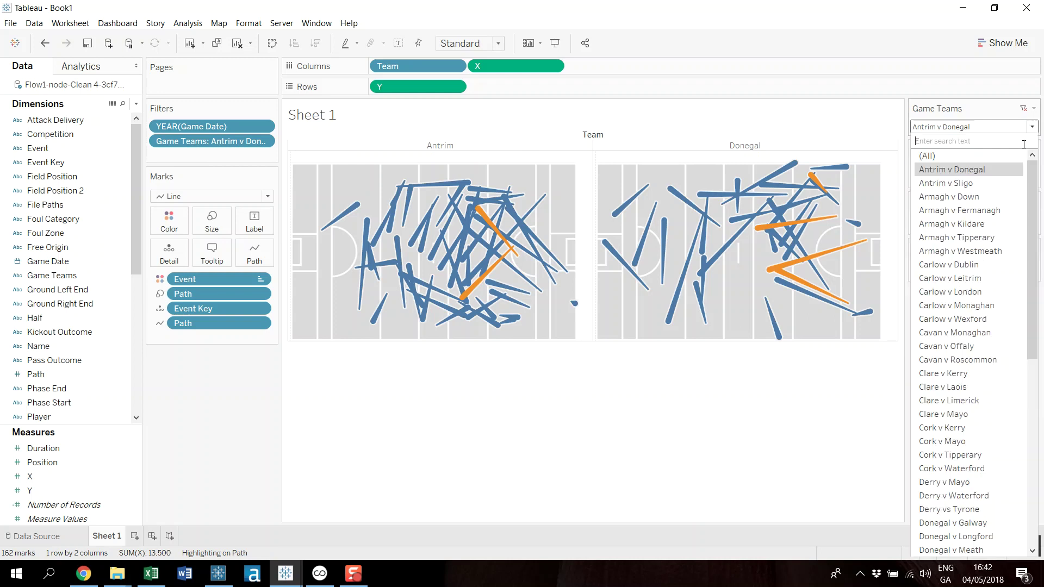
left_click(959, 238)
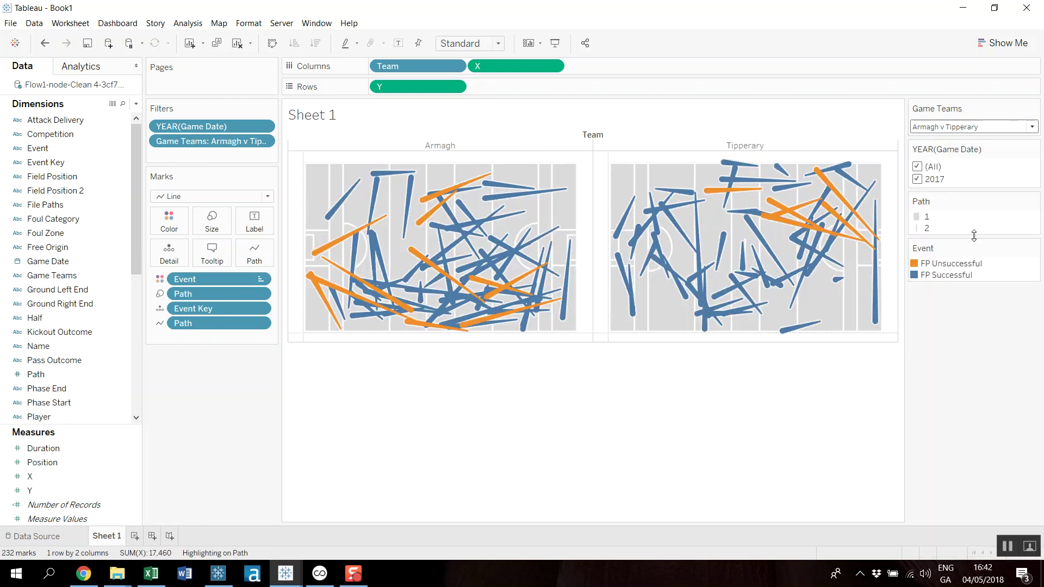
left_click(1031, 127)
left_click(950, 317)
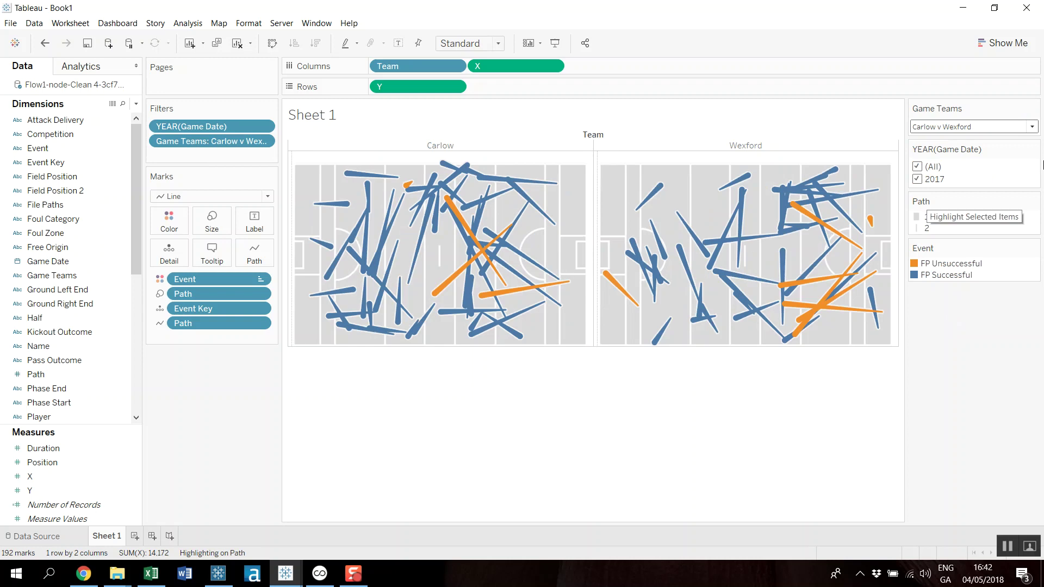
left_click(1032, 126)
left_click(954, 401)
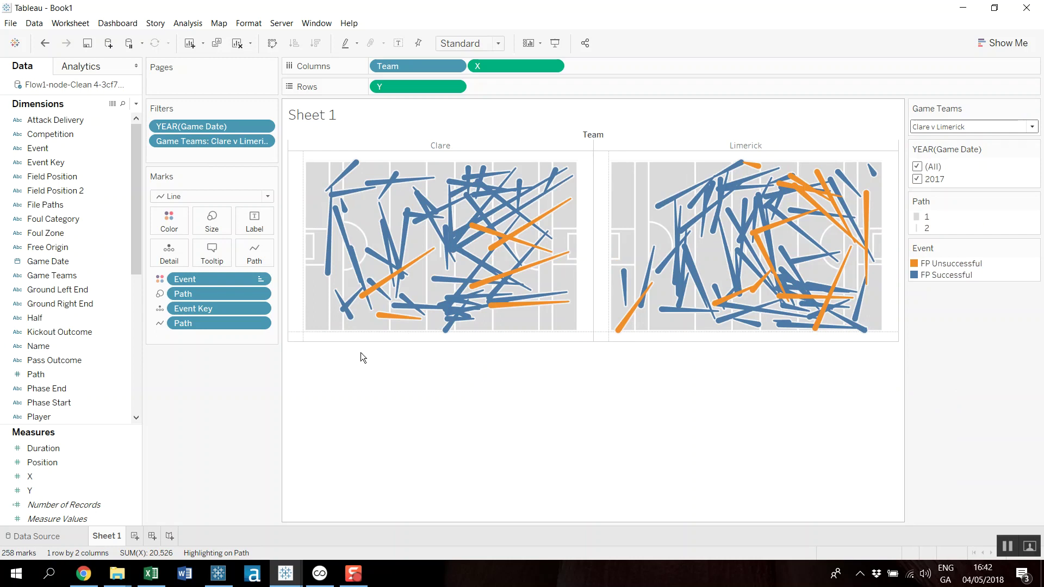
left_click(1031, 126)
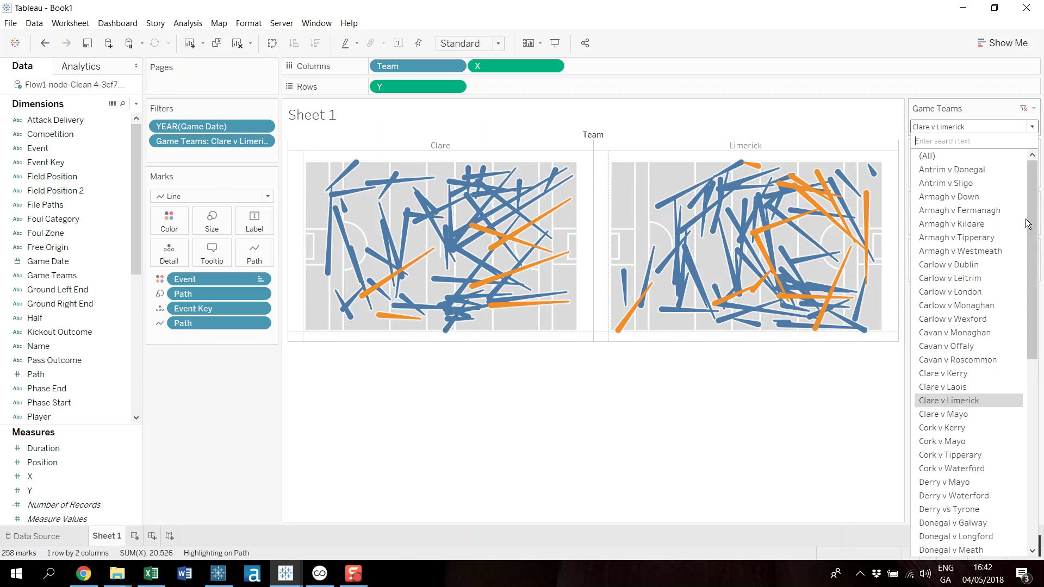
left_click(949, 456)
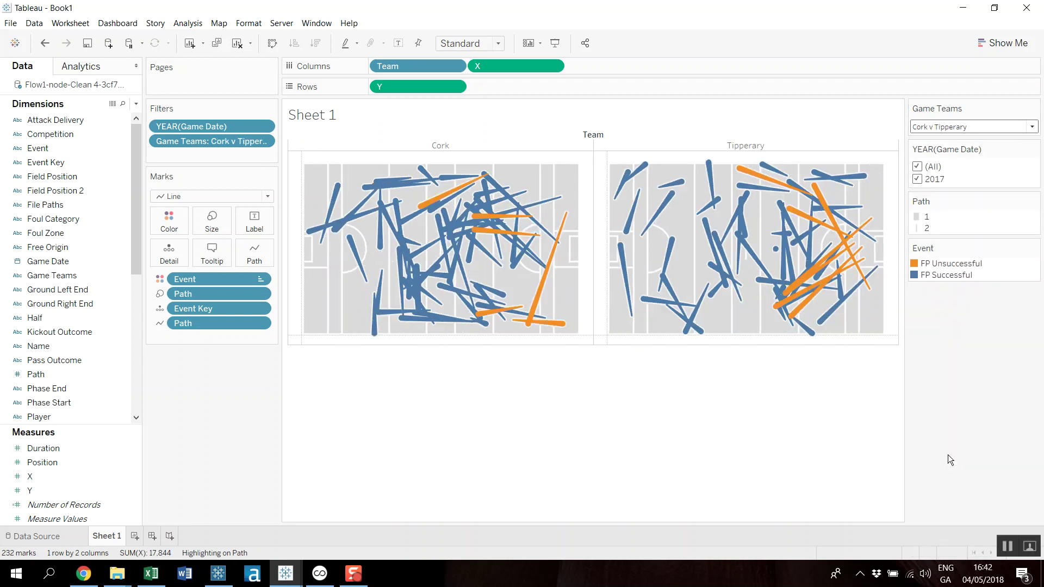